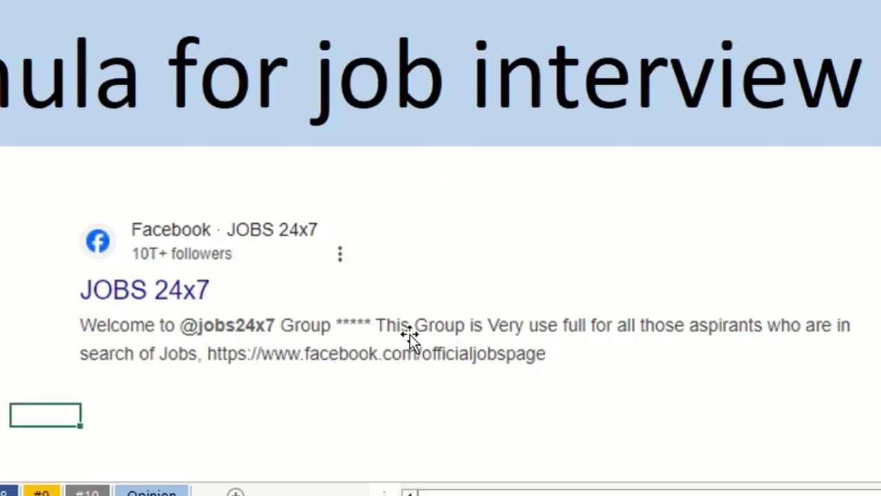
Open the worksheet #1 containing the name list and the empty subject columns
left_click(409, 335)
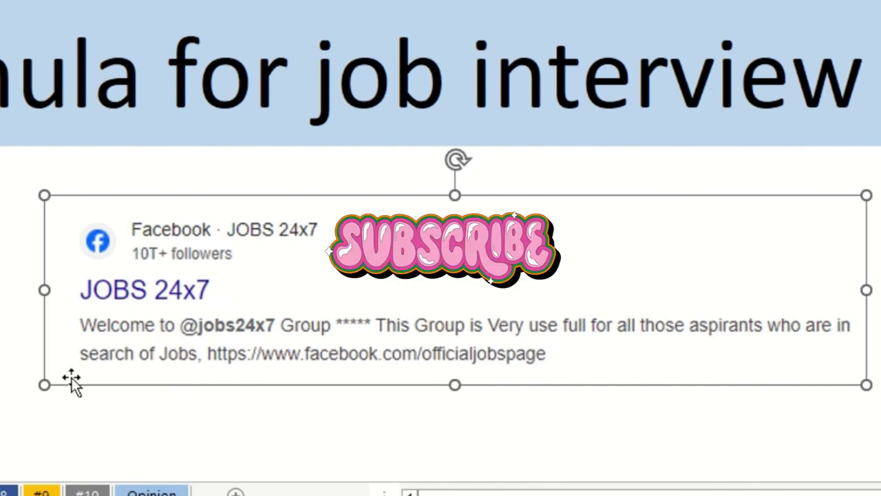
left_click(309, 418)
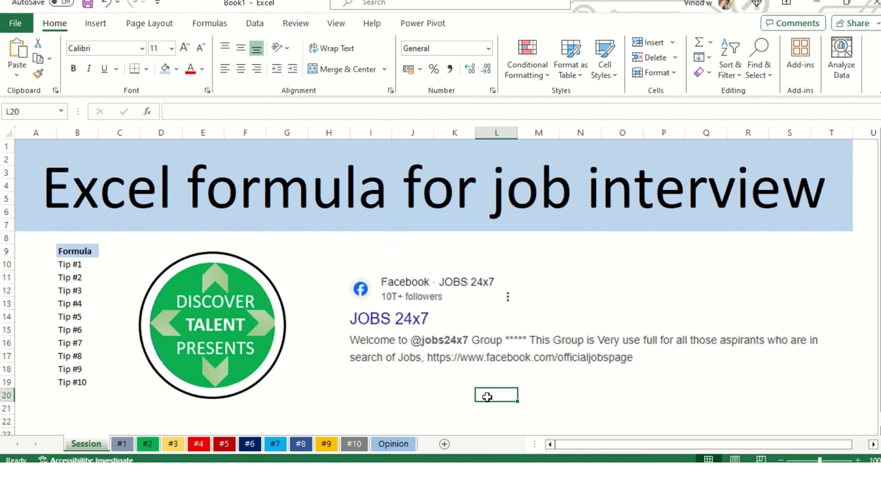
left_click(121, 445)
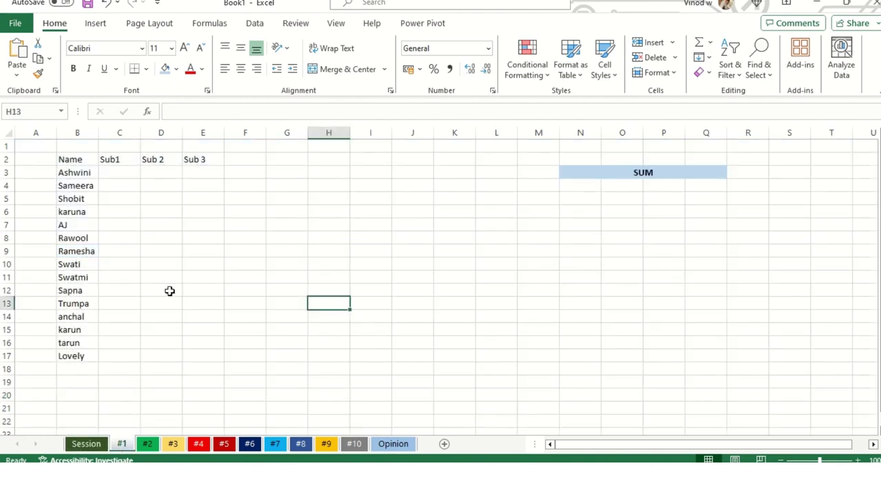
left_click(607, 174)
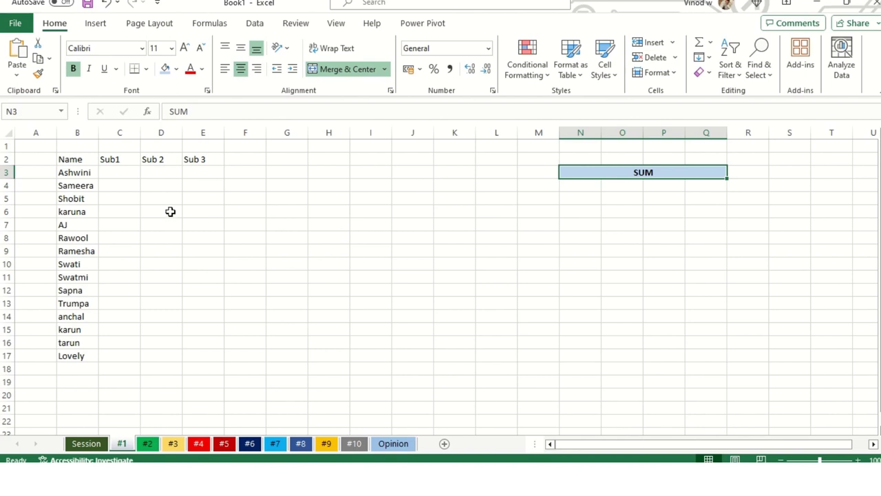
left_click_drag(90, 175, 94, 357)
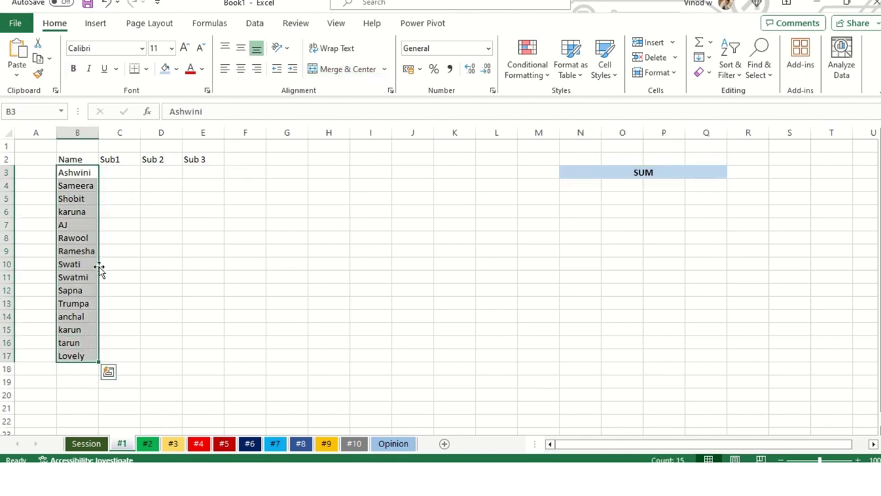
left_click_drag(117, 173, 134, 330)
left_click_drag(161, 173, 161, 268)
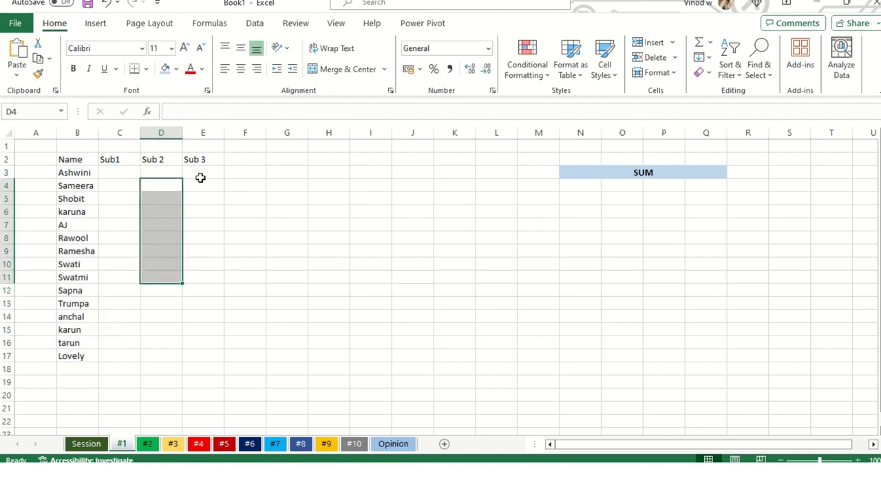
left_click_drag(201, 175, 216, 270)
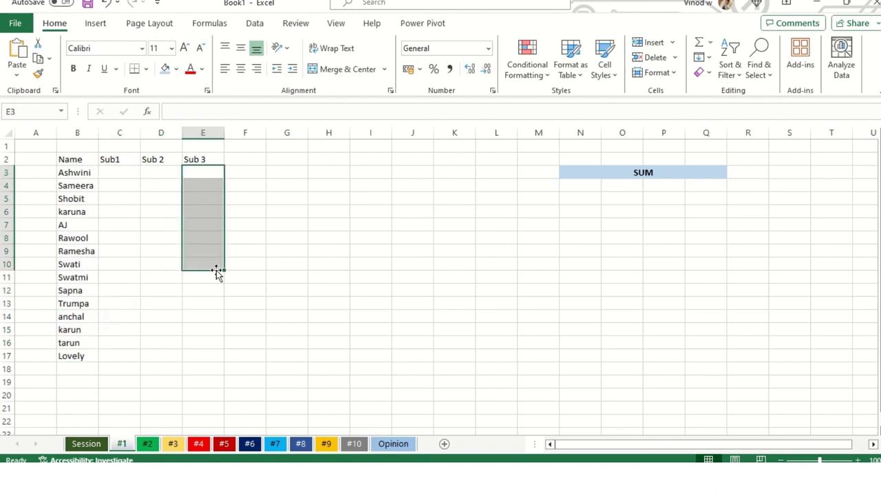
Enter the formula =RANDBETWEEN(80,50) in cell C3 under Sub1
left_click(105, 172)
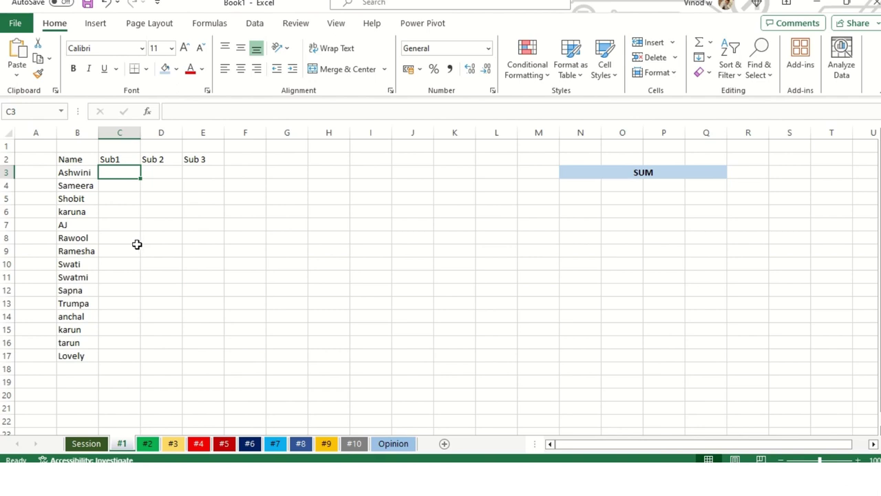
type("=")
type("ran")
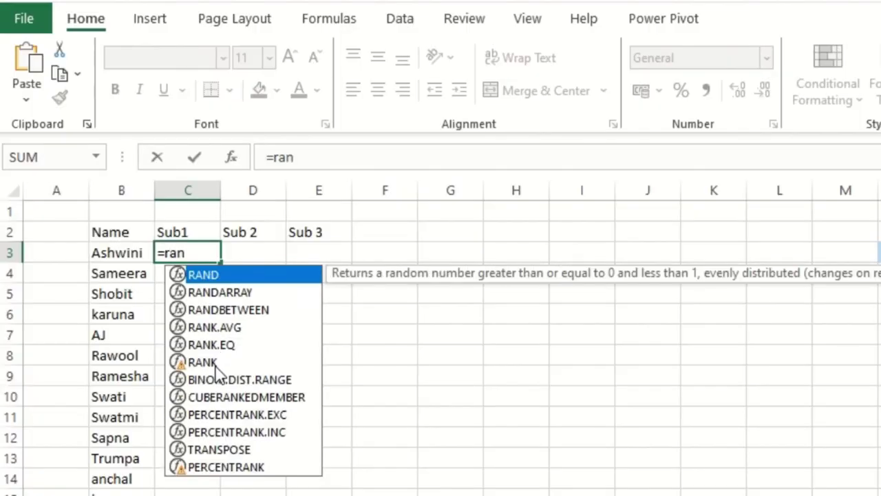
type("d")
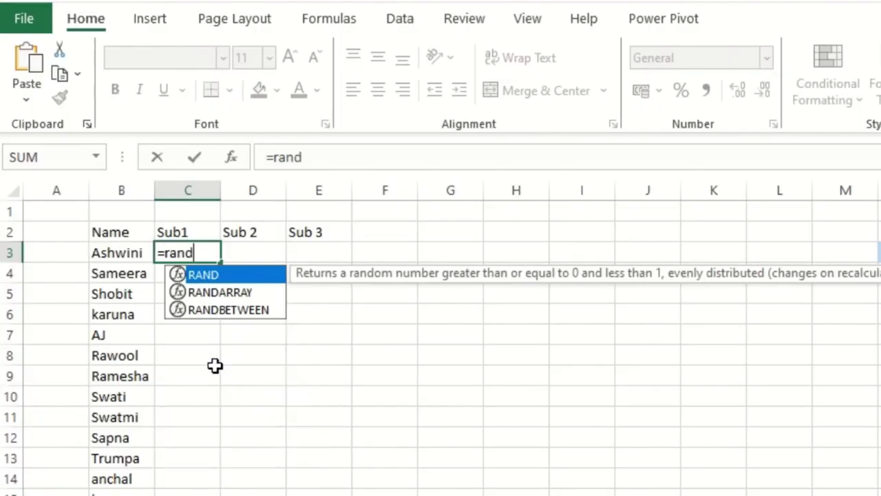
key("Down")
key("Down")
key("Tab")
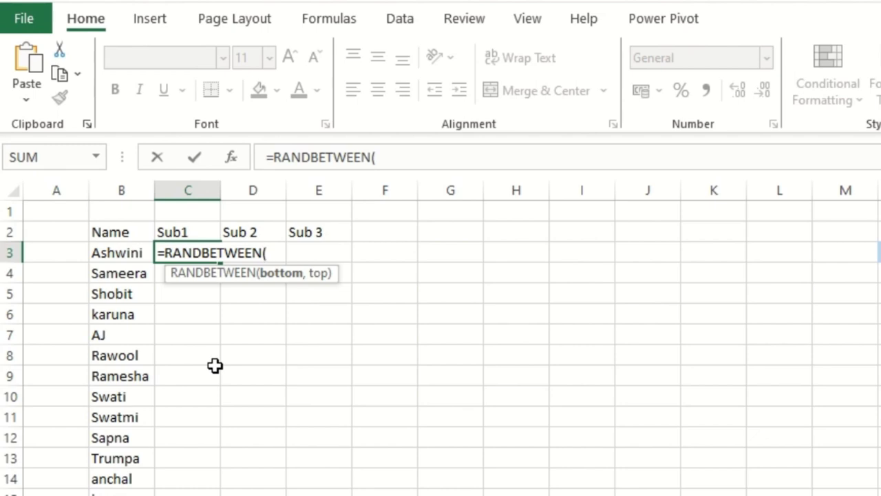
type("80,")
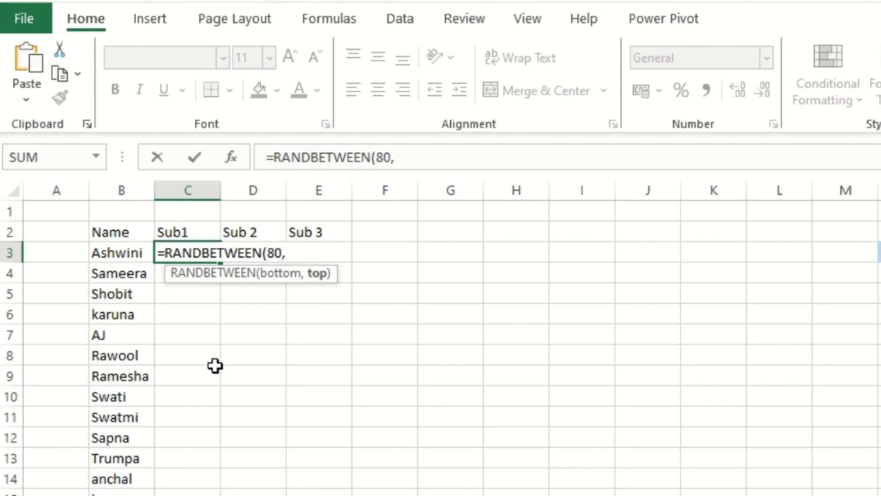
type("50)")
key("Return")
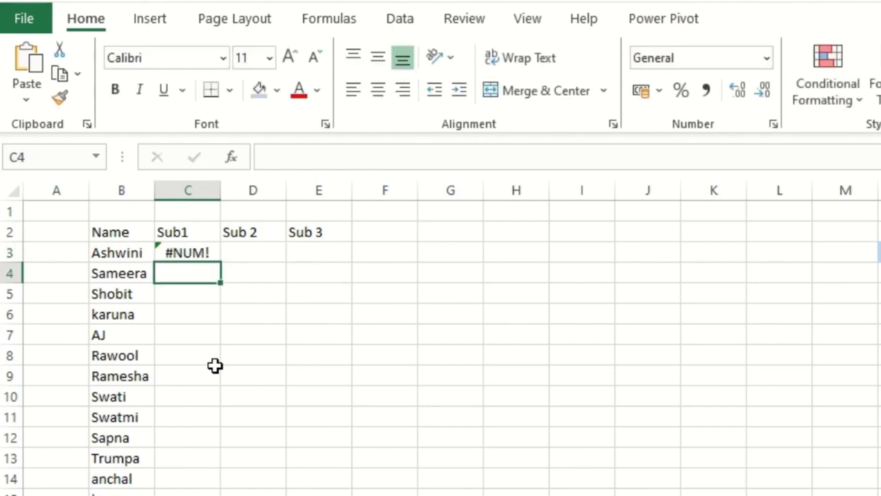
Change the lower limit of the RANDBETWEEN formula in C3 to 20 and fill the formula across C3:E17
key("Up")
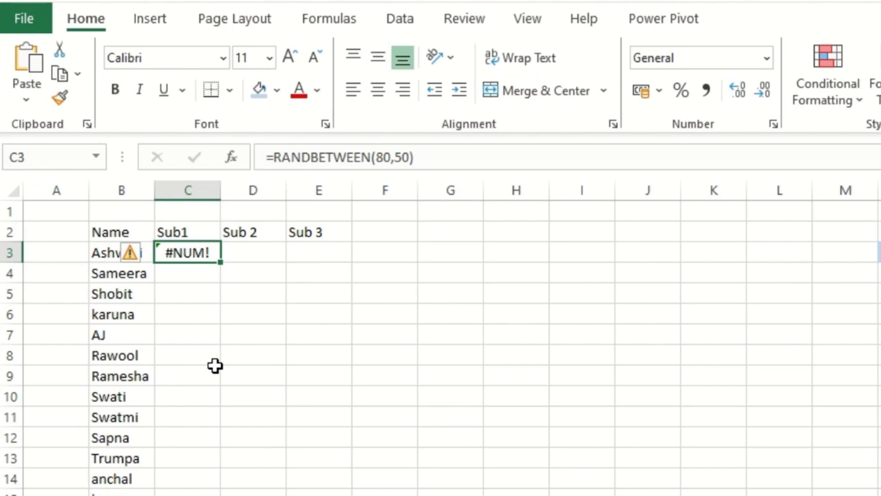
left_click(377, 157)
key("Delete")
type("2")
key("Return")
key("Up")
left_click_drag(140, 181, 232, 357)
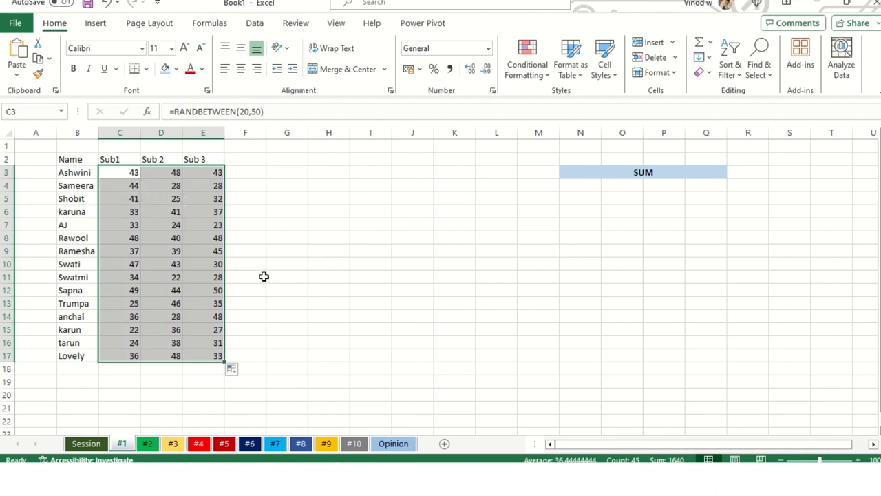
Replace the random-number formulas in C3:E17 with their fixed values using Paste Special Values
key("ctrl+c")
key("ctrl+alt+v")
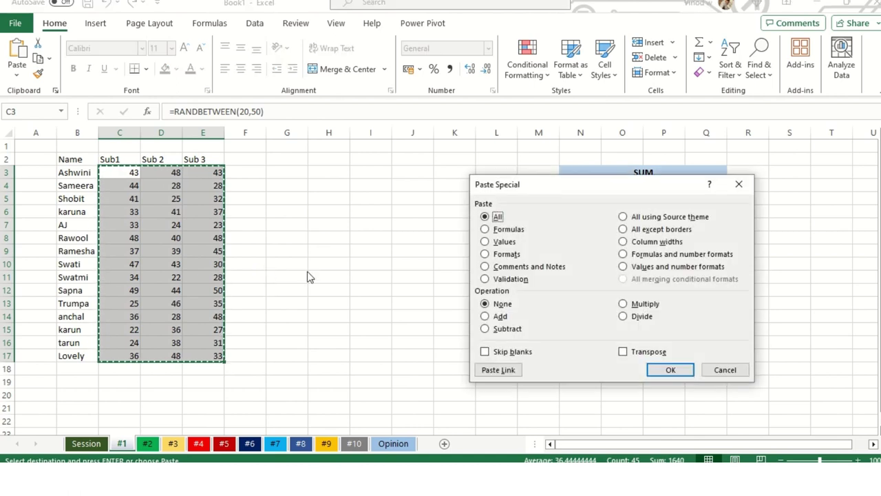
key("v")
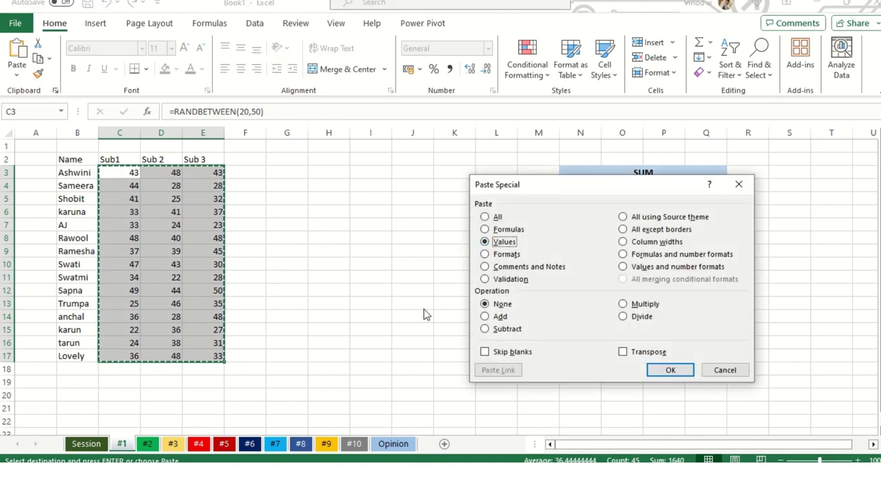
left_click(666, 371)
left_click(283, 280)
key("Escape")
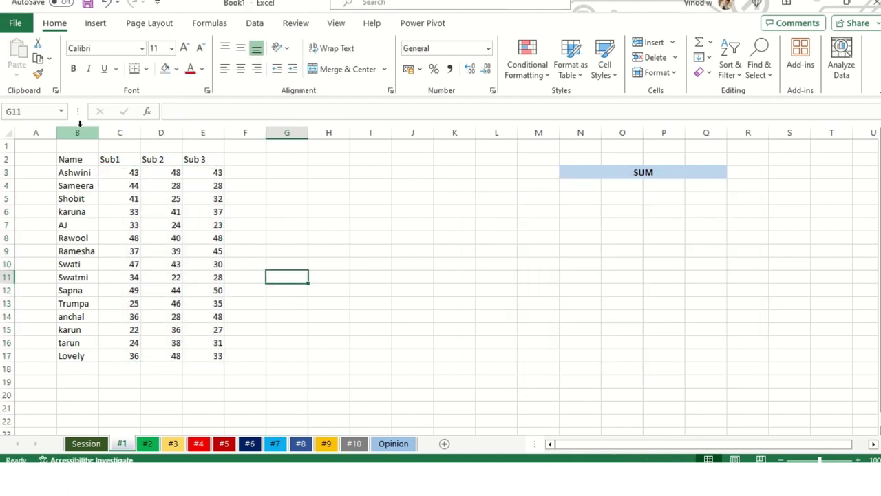
AutoFit the widths of columns B to E to their contents
left_click_drag(77, 133, 217, 130)
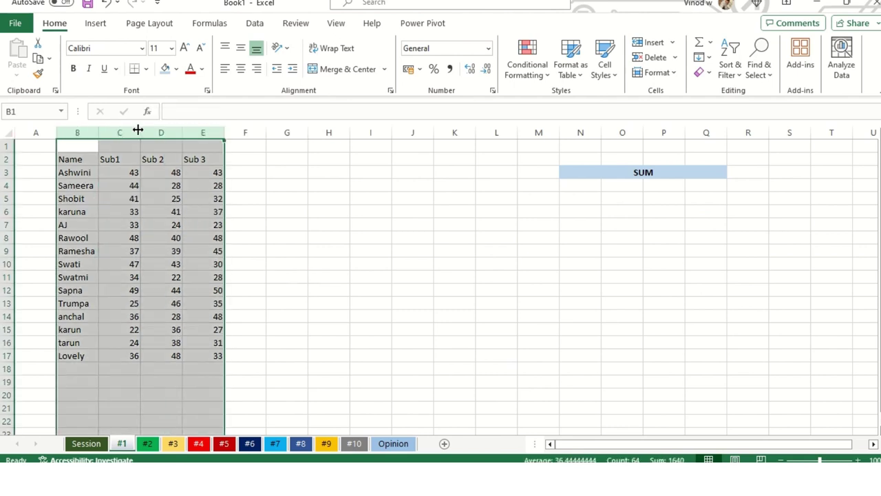
double_click(183, 133)
left_click(141, 198)
left_click(565, 179)
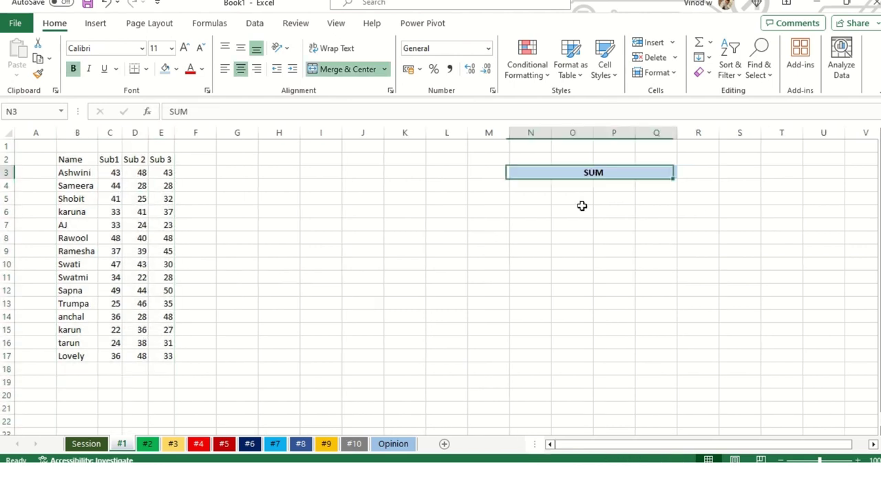
left_click(318, 368)
Total the Sub1 marks by entering =SUM(C3:C17) in cell C18
left_click(108, 367)
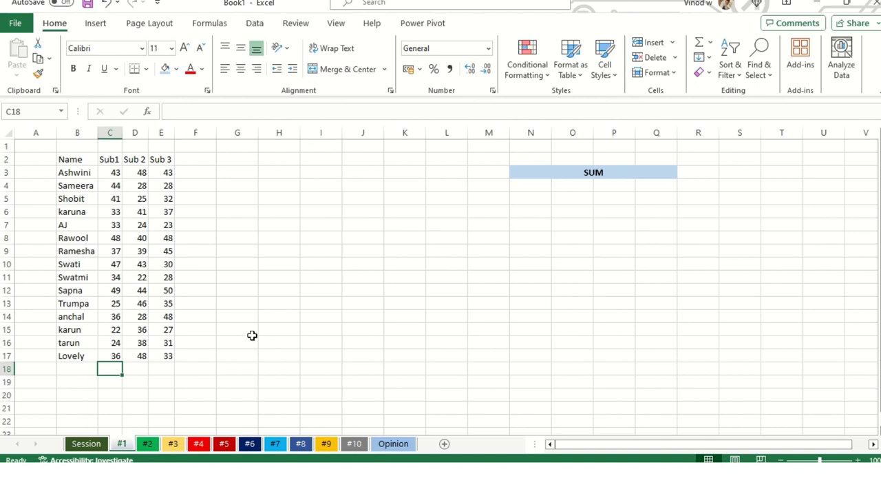
type("=sum(")
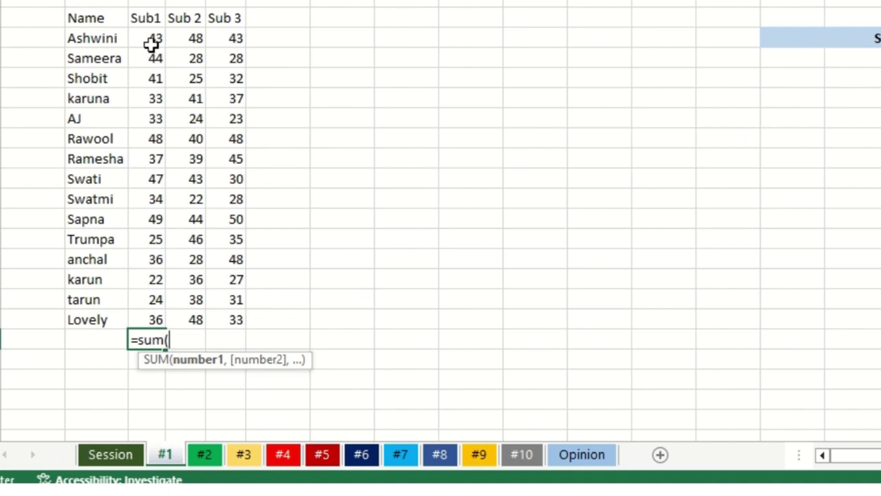
left_click_drag(151, 41, 158, 322)
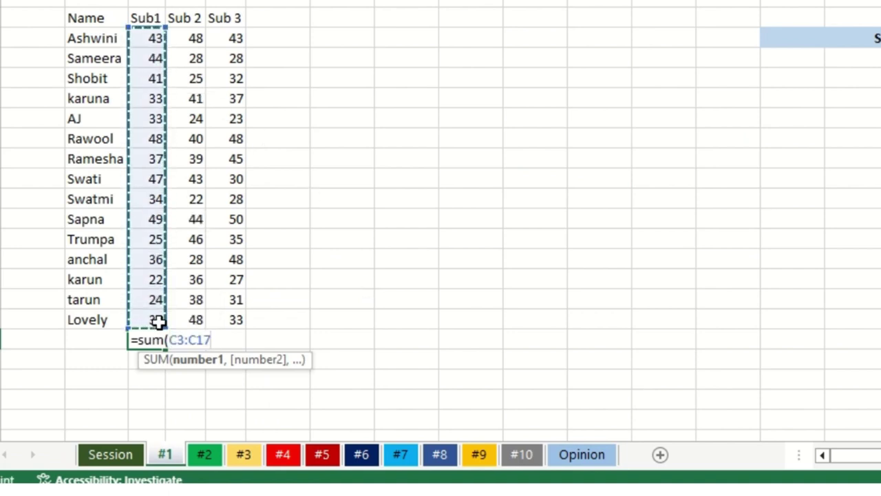
type(")")
key("Return")
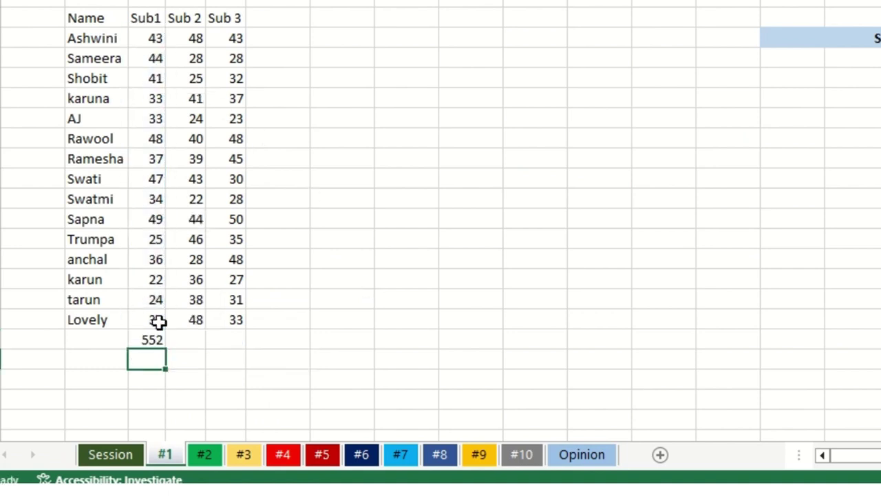
Fill the Sub1 total formula from C18 across to E18, and clear all three totals again
left_click(143, 340)
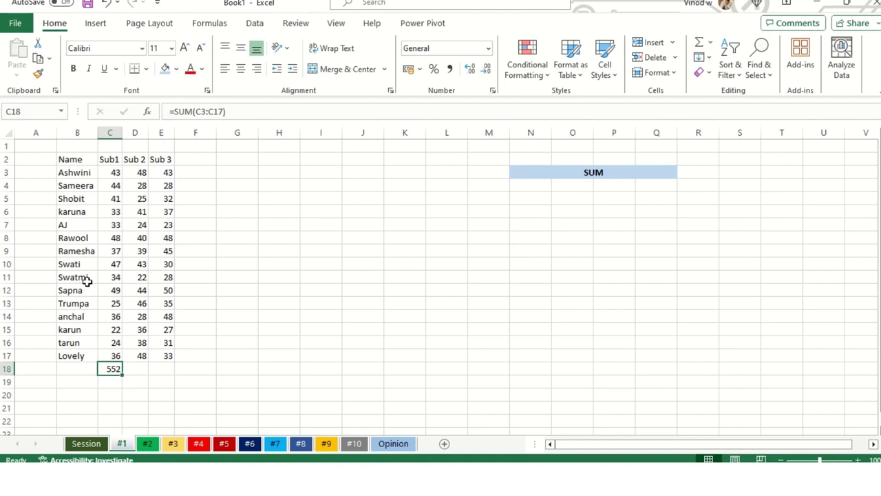
left_click_drag(123, 375, 171, 369)
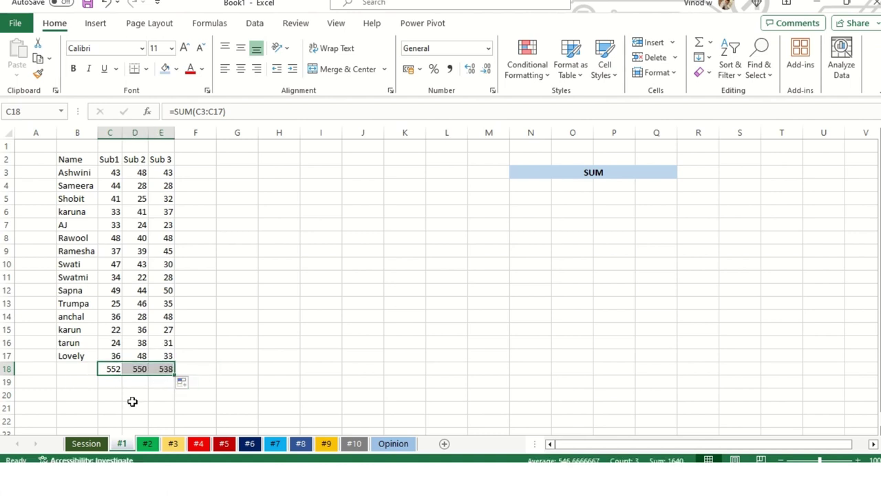
key("Delete")
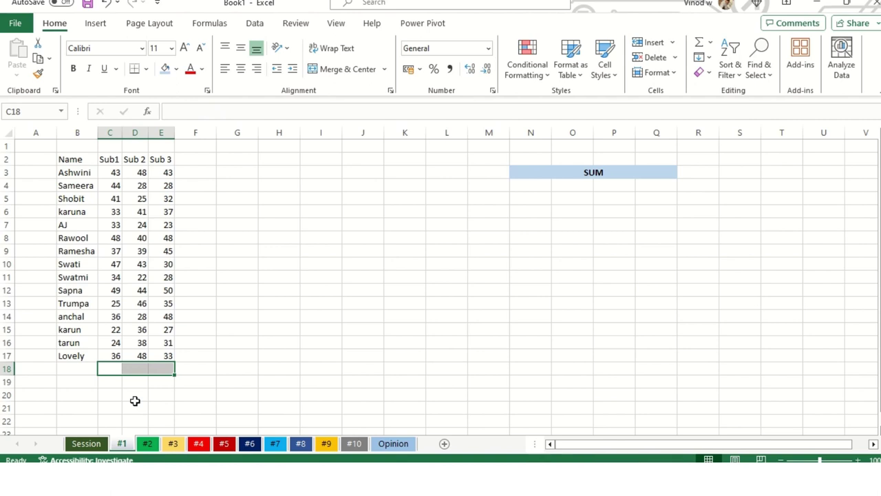
Total Sub1, Sub 2 and Sub 3 one by one with AutoSum in cells C18, D18 and E18
left_click(108, 369)
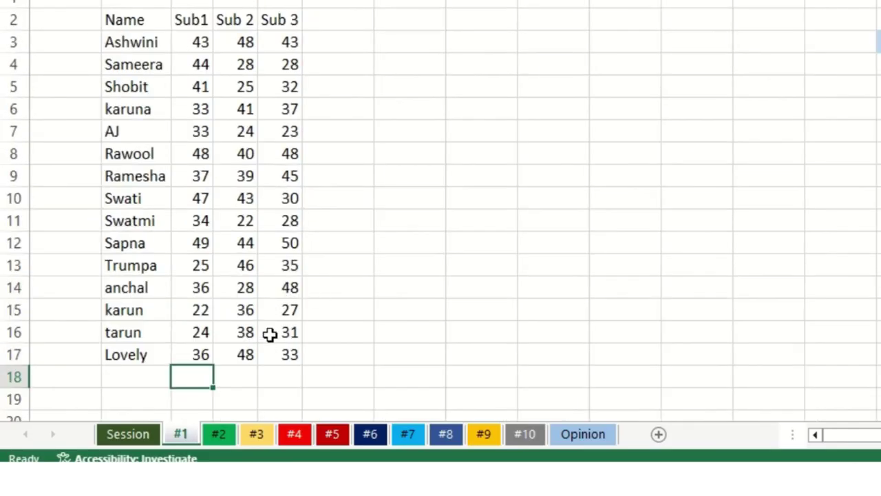
key("alt+equal")
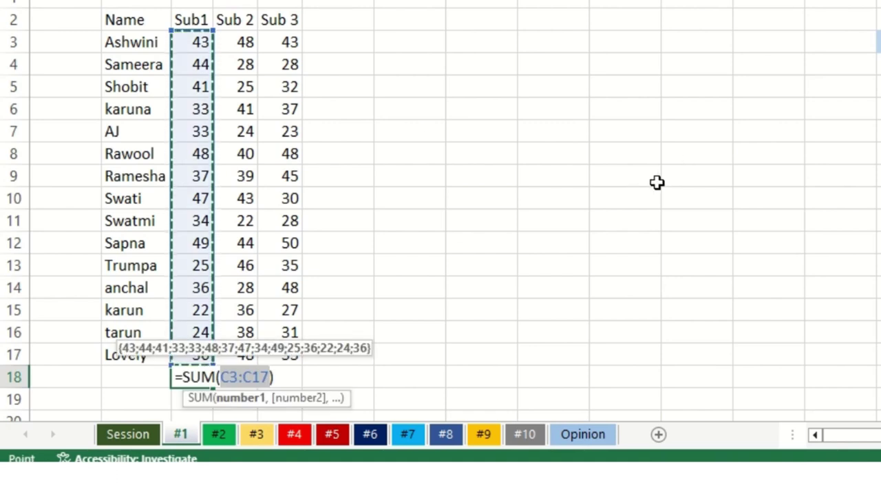
key("Return")
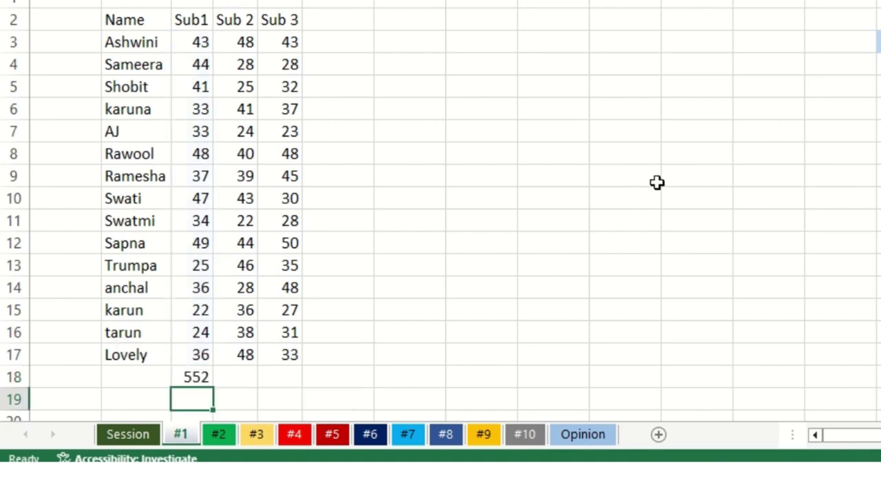
left_click(208, 370)
left_click(243, 372)
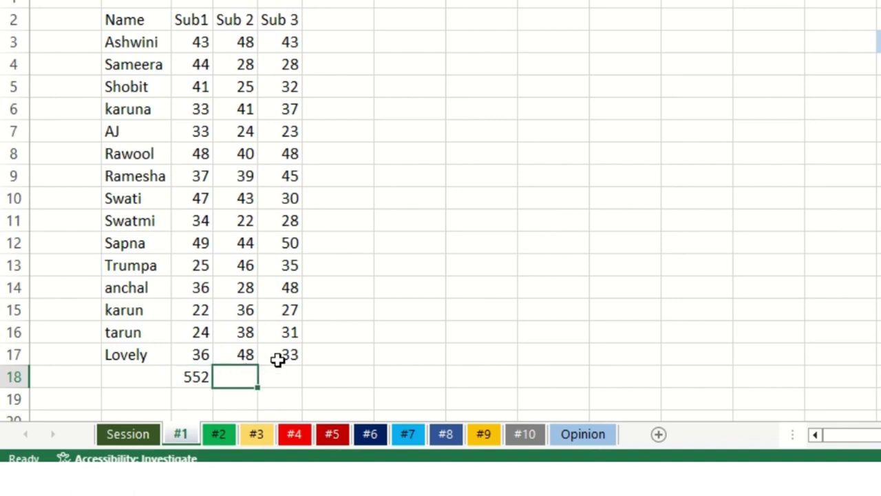
key("alt+equal")
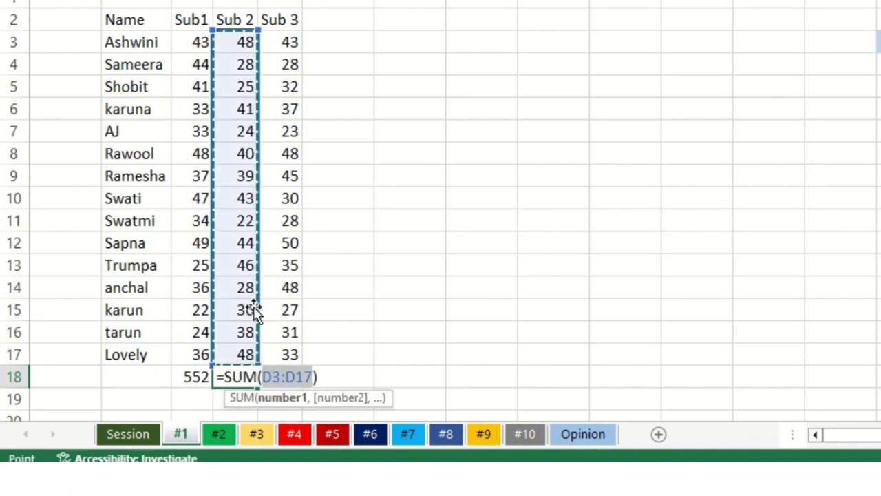
key("Return")
left_click(288, 375)
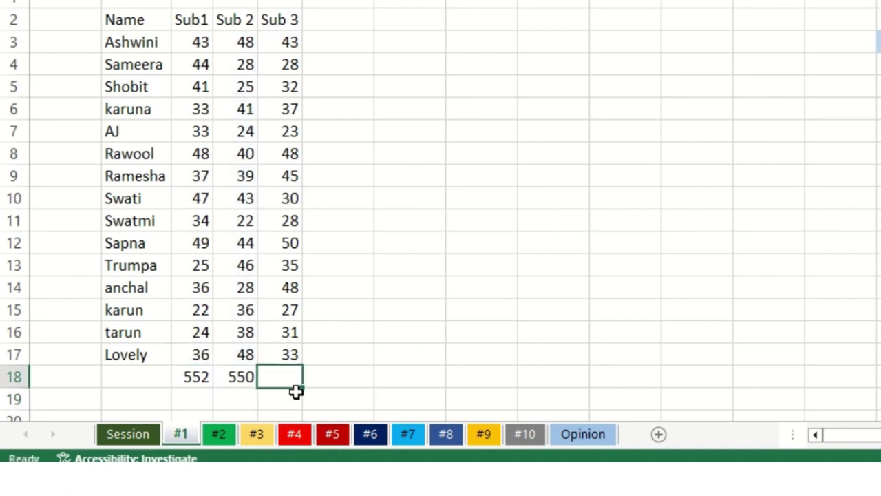
key("alt+equal")
key("Return")
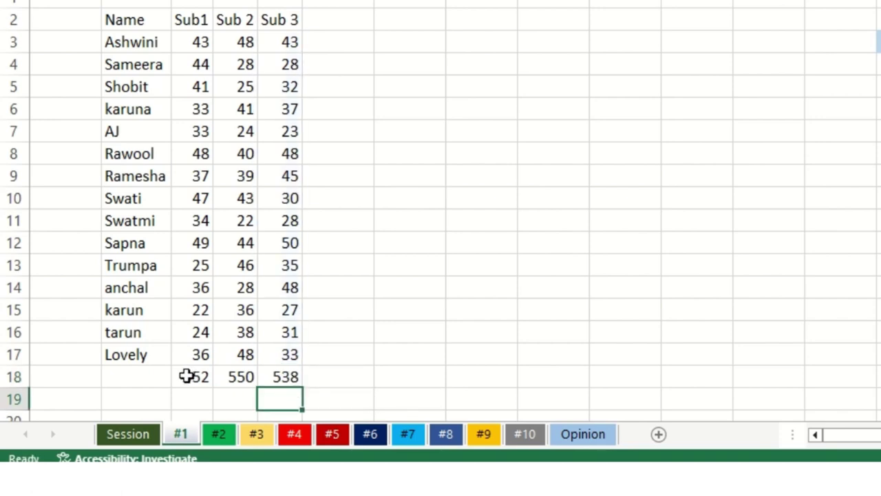
Clear the AutoSum totals from C18:E18
left_click_drag(187, 374, 269, 369)
key("Delete")
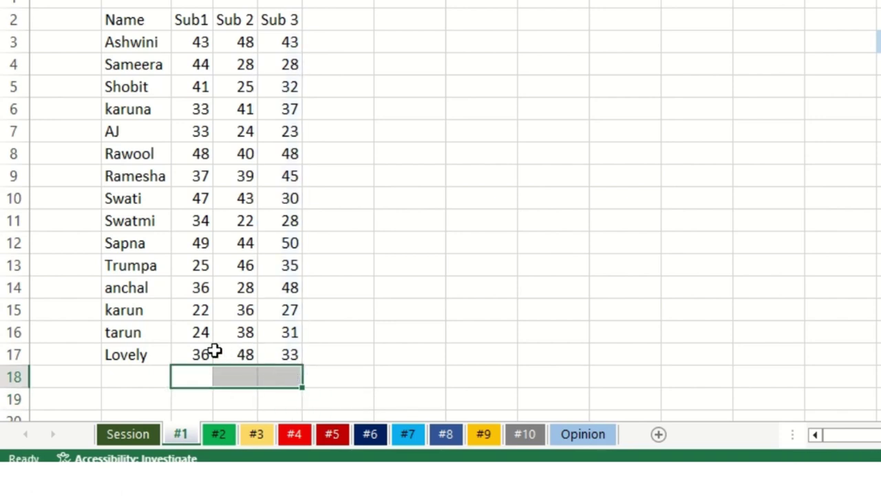
Total the Sub1, Sub 2 and Sub 3 marks in C3:E17 beneath the columns using the Quick Analysis Sum
left_click(206, 351)
left_click_drag(199, 40, 289, 354)
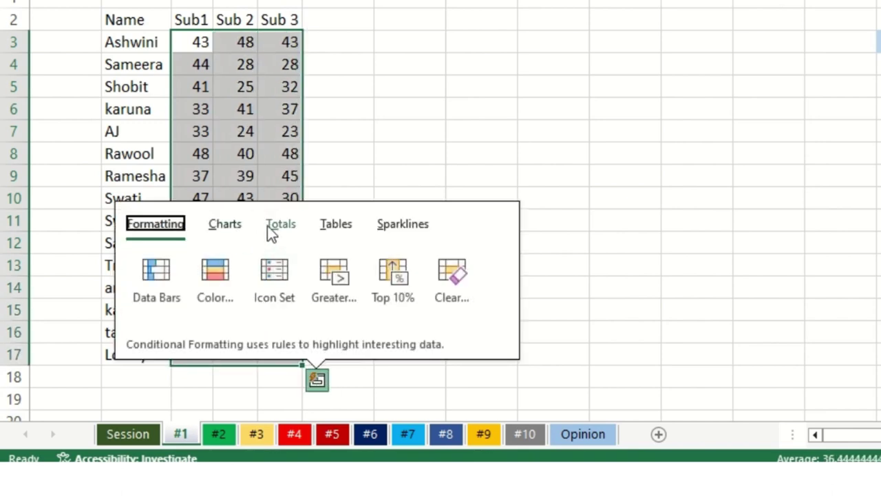
left_click(289, 227)
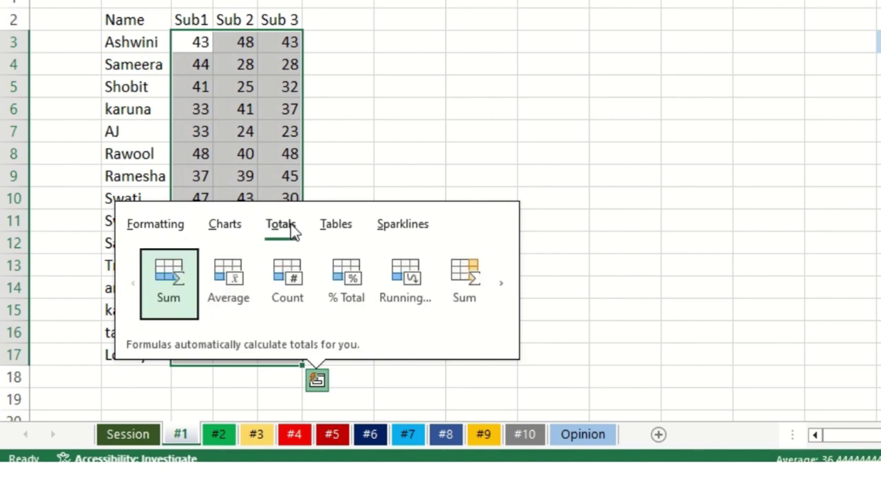
left_click(180, 280)
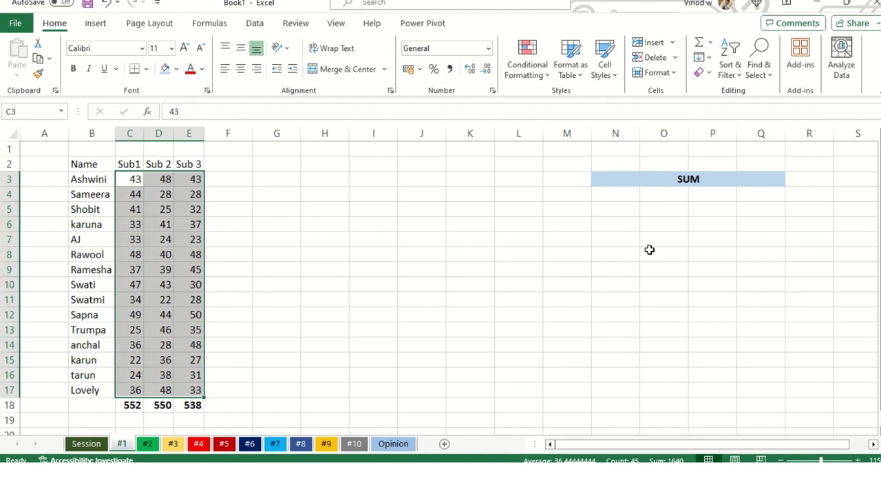
left_click(684, 177)
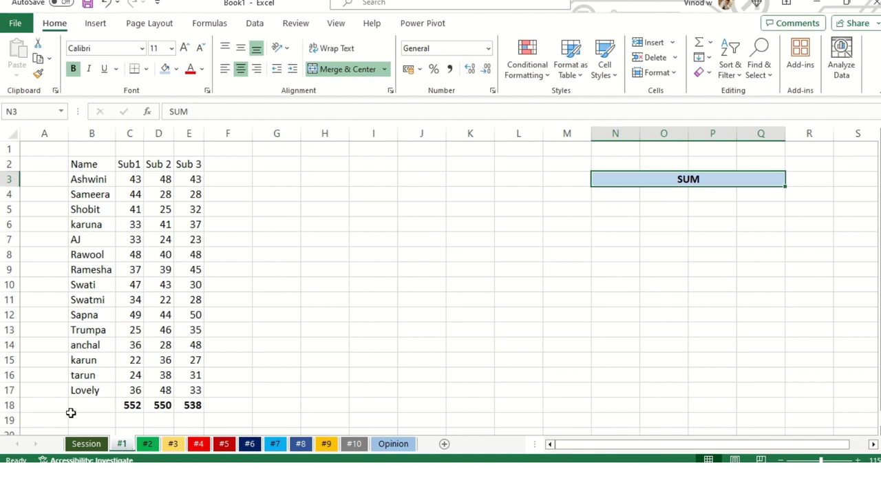
Delete row 18 with the Quick Analysis column totals
right_click(9, 405)
left_click(75, 298)
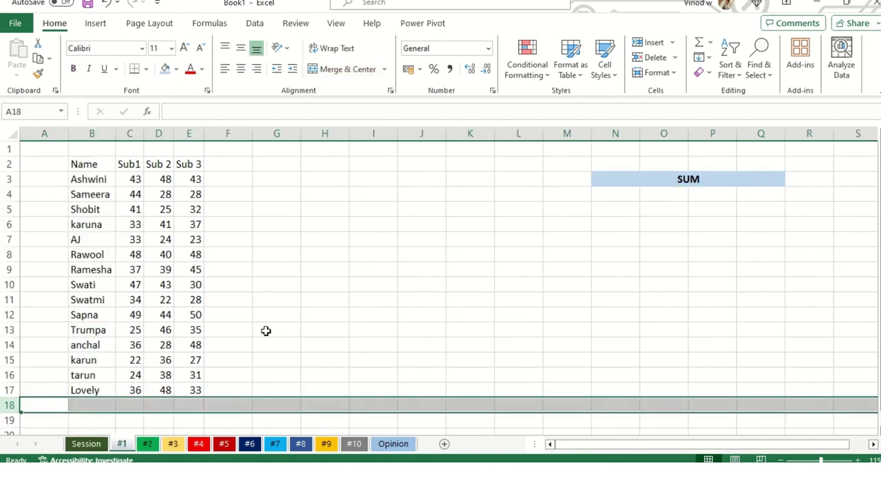
left_click(293, 317)
Copy the marks table B2:E17 from sheet #1 into sheet #2 at B2, pasting it as values
left_click_drag(109, 159, 196, 390)
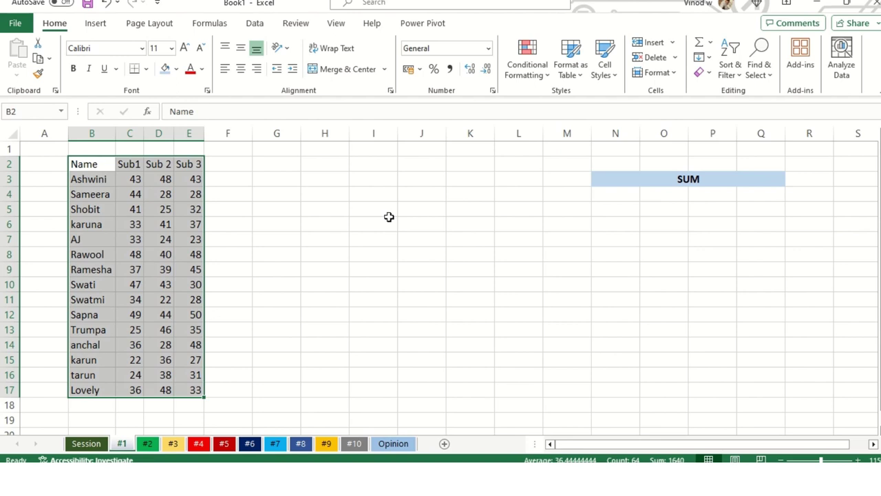
key("ctrl+c")
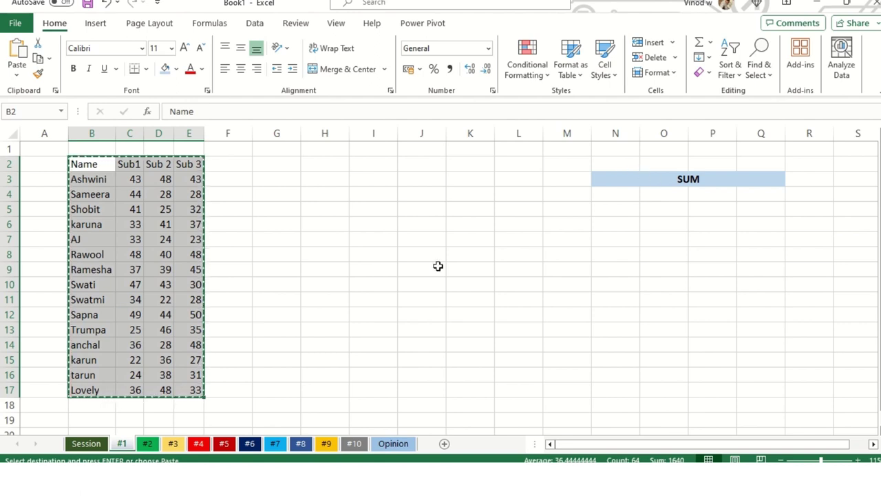
key("ctrl+v")
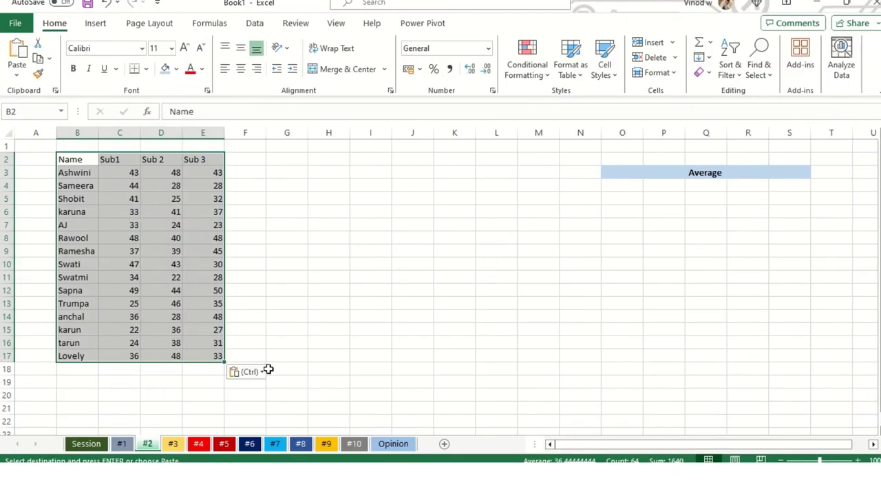
left_click(266, 371)
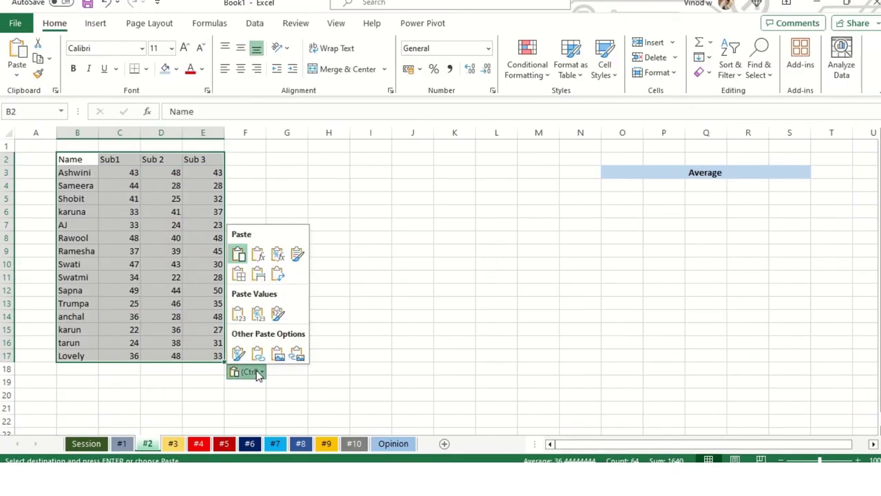
left_click(237, 313)
Autofit the widths of columns B to E on sheet #2
left_click_drag(81, 132, 200, 131)
double_click(140, 131)
left_click(119, 261)
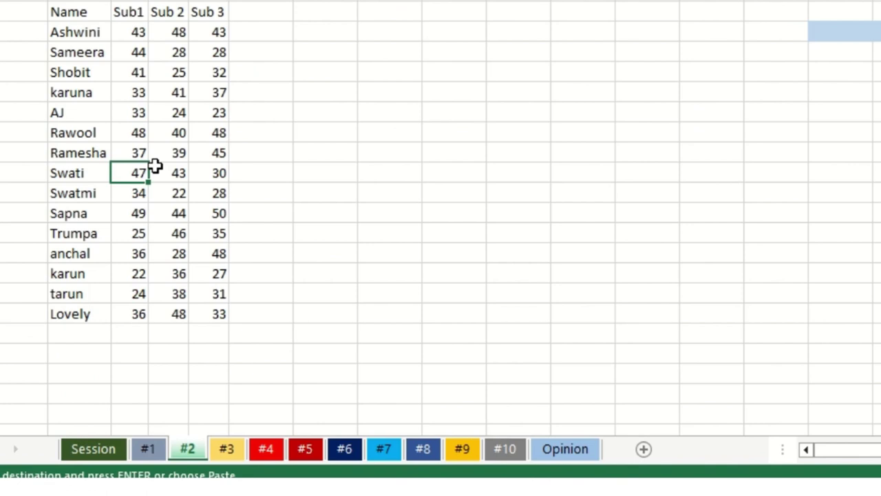
Average the Sub1 marks by entering =AVERAGE(C3:C17) in cell C18
left_click(126, 331)
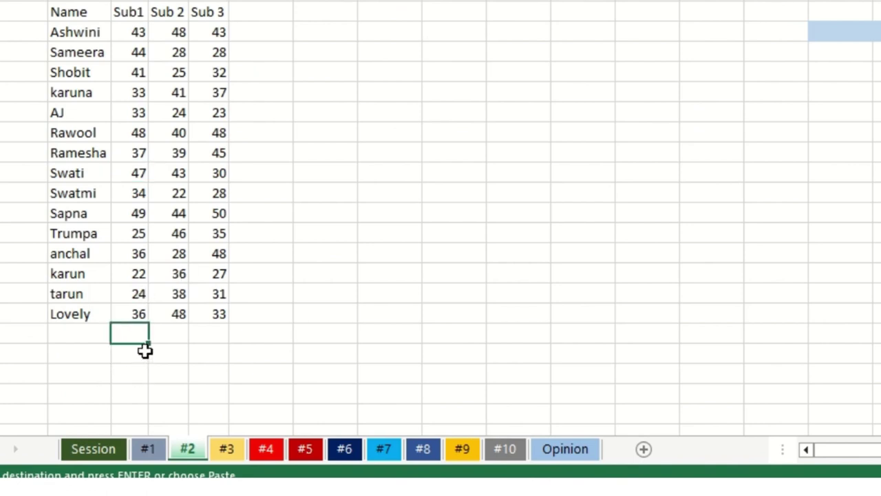
type("=aver")
double_click(148, 355)
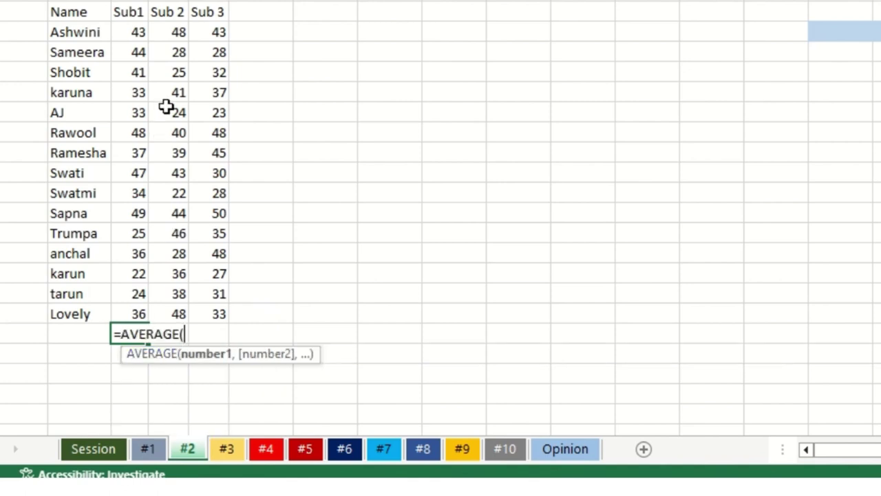
left_click_drag(131, 32, 137, 313)
key("Return")
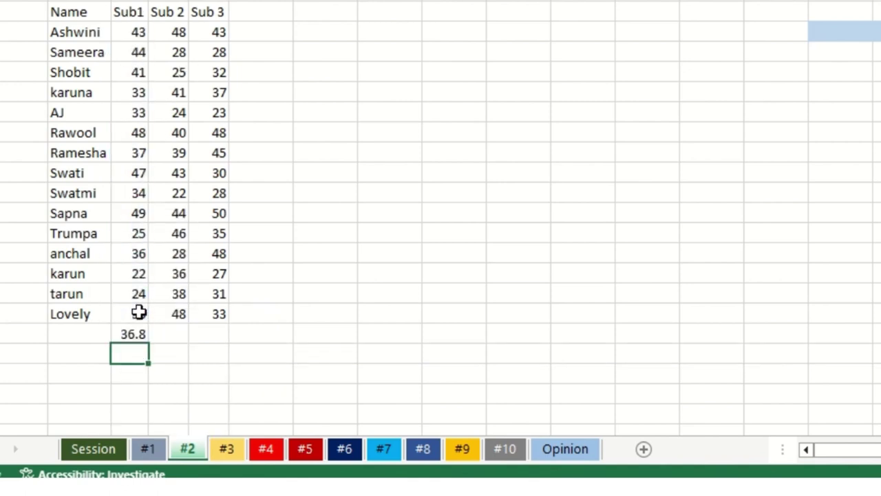
Fill the Sub1 average formula from C18 across to E18, and clear all three averages again
left_click(125, 331)
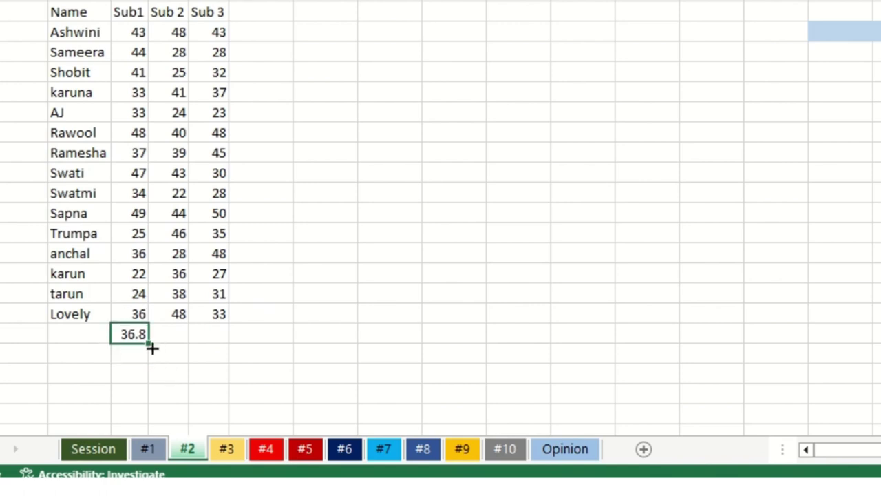
left_click_drag(150, 343, 219, 351)
left_click(197, 368)
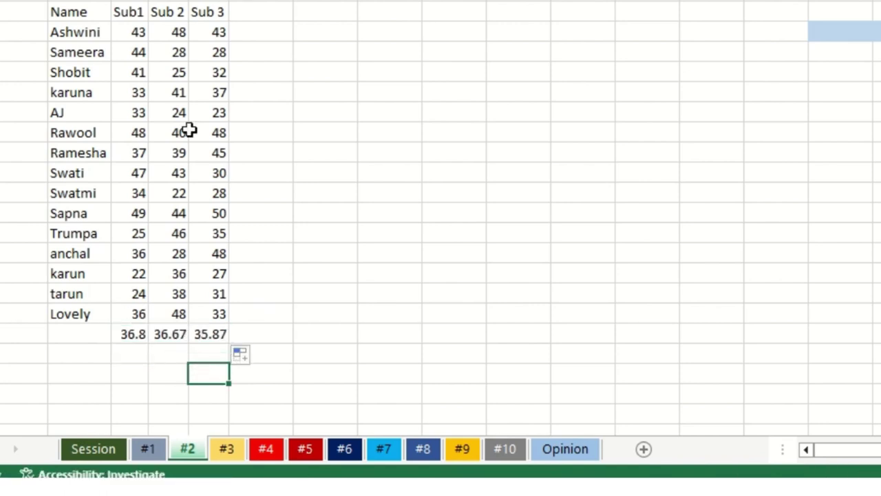
left_click_drag(142, 31, 216, 311)
left_click(157, 355)
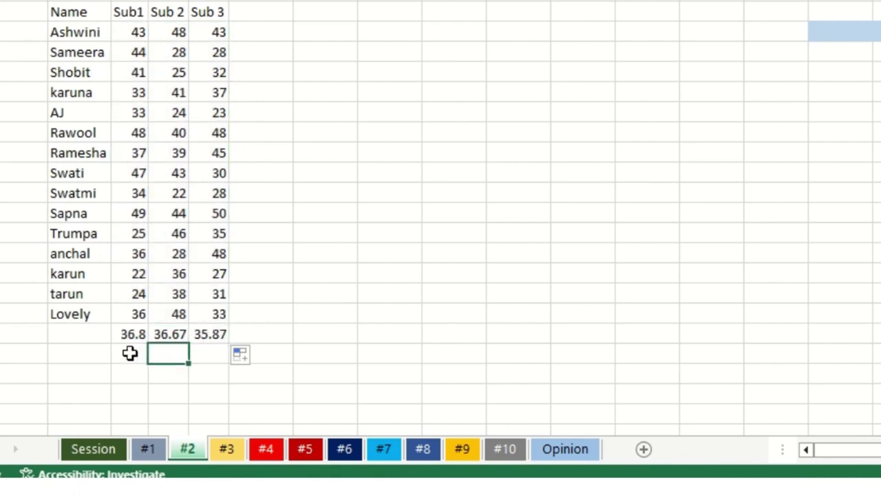
left_click_drag(130, 332, 204, 332)
key("Delete")
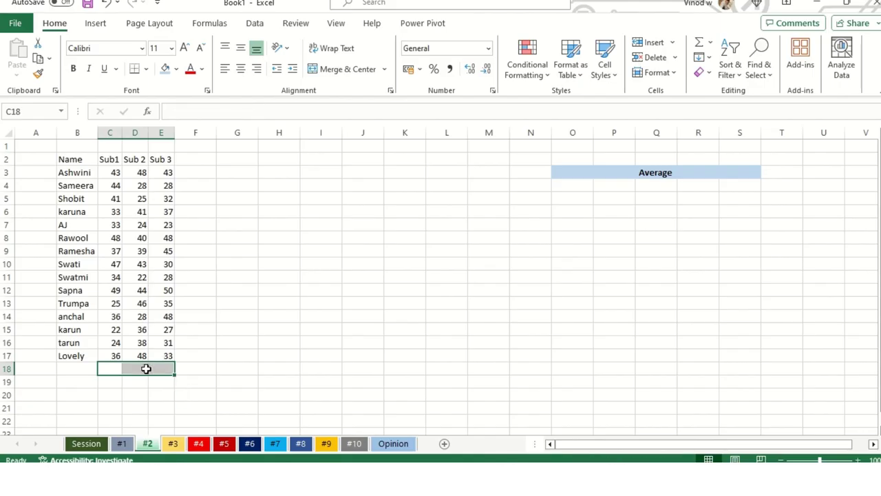
Average the three subject columns of C3:E17 in row 18 using the Quick Analysis Average
left_click_drag(110, 172, 169, 355)
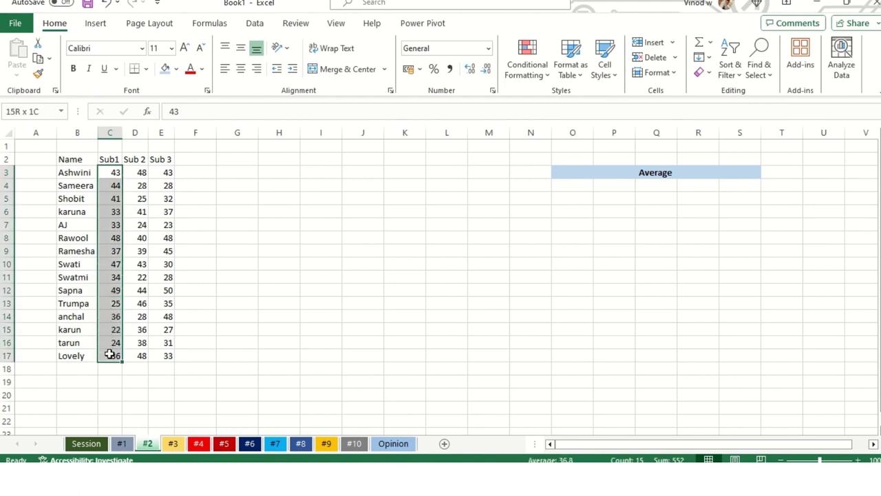
left_click(184, 372)
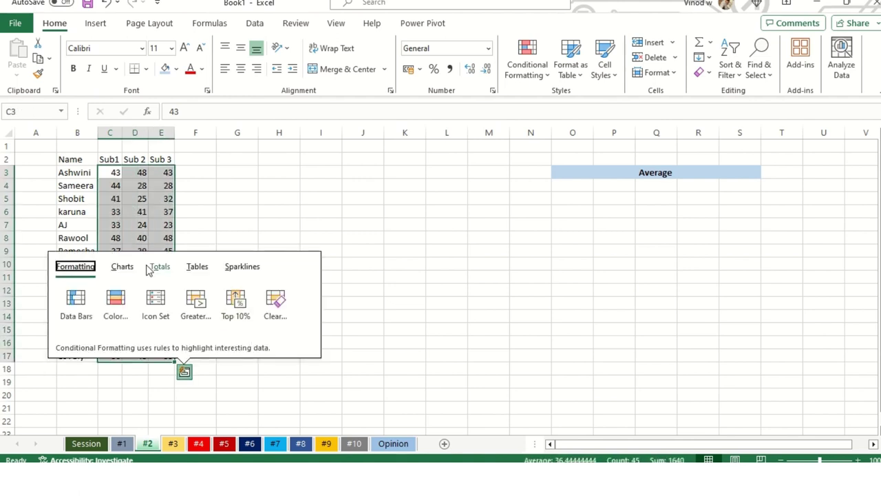
left_click(160, 268)
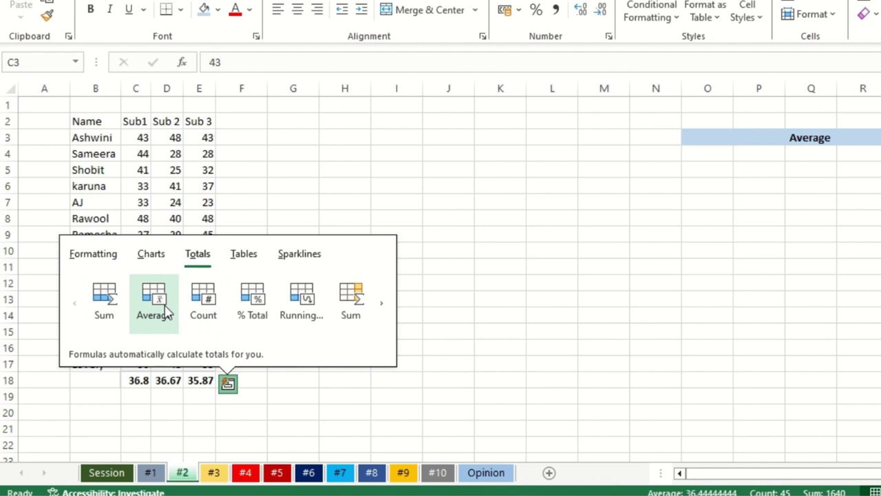
left_click(163, 309)
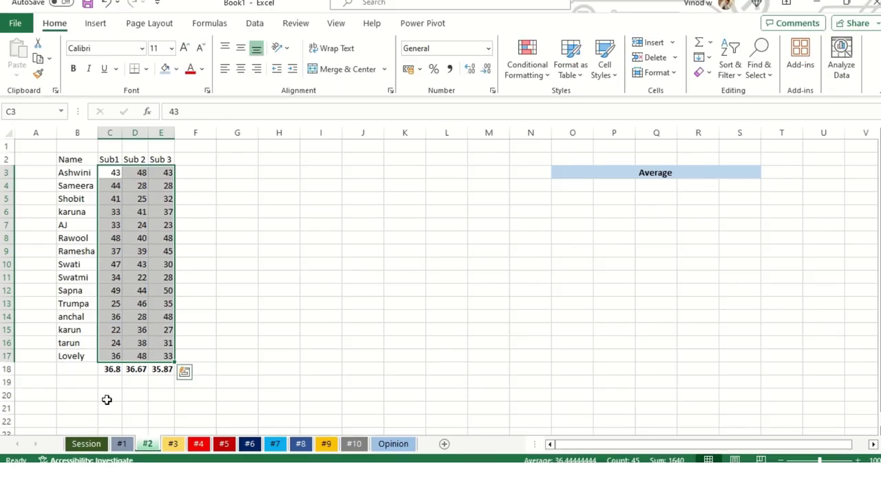
Clear the Quick Analysis averages from C18:E18
left_click(106, 399)
left_click_drag(110, 369, 169, 369)
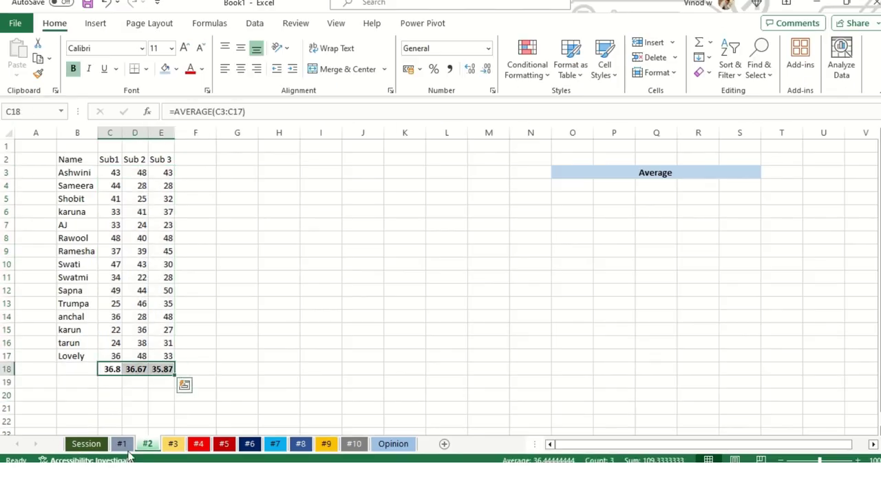
key("Delete")
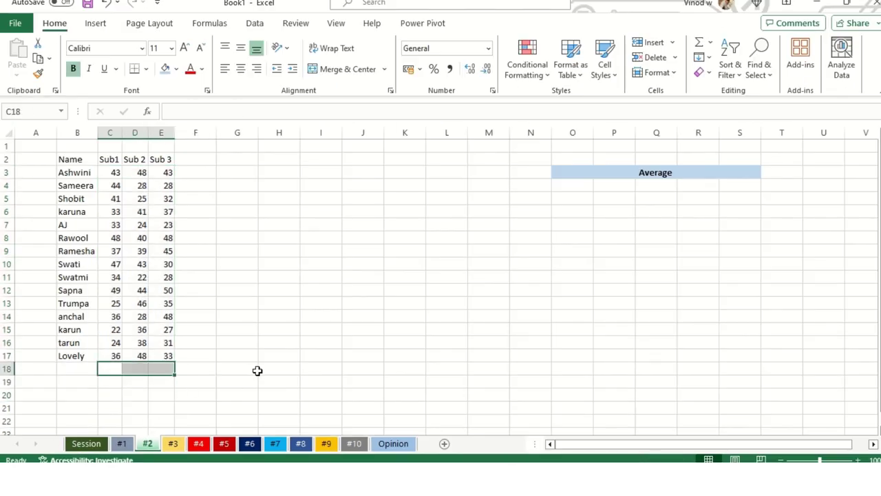
On sheet #1, total each student's marks from C3:E17 in column F using the Quick Analysis row Sum
left_click(128, 444)
left_click(282, 237)
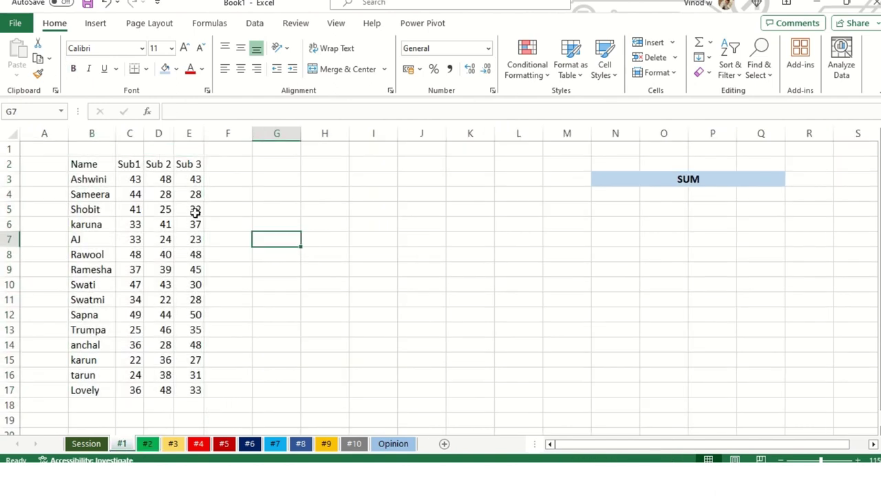
left_click_drag(133, 179, 187, 384)
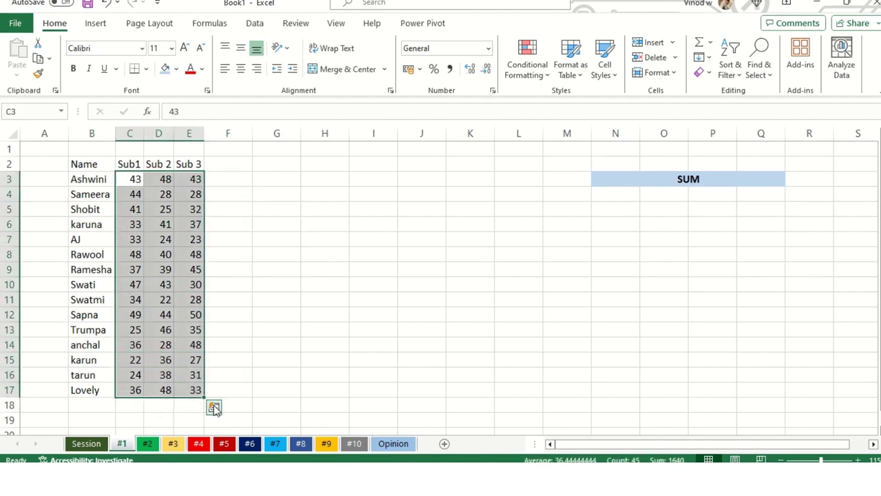
left_click(214, 408)
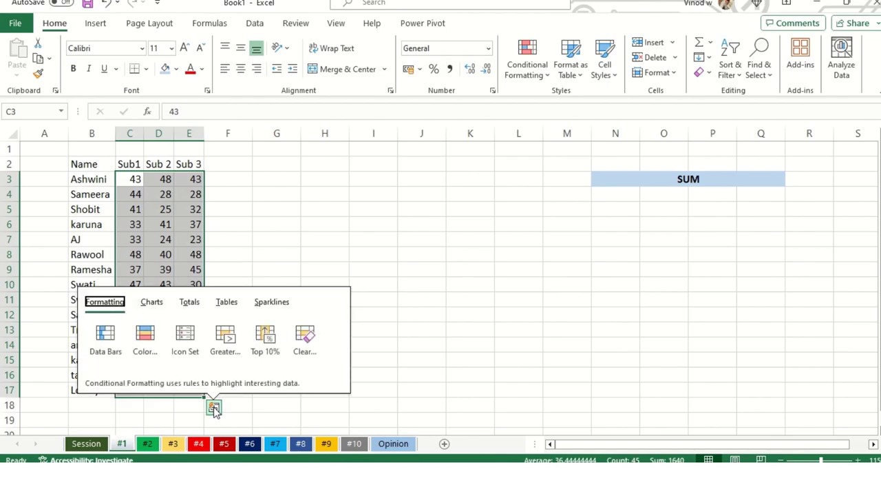
left_click(189, 301)
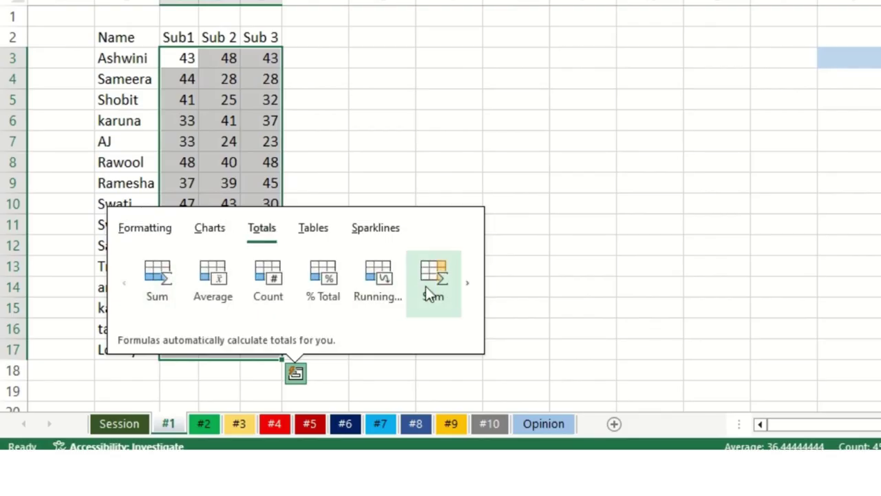
left_click(308, 342)
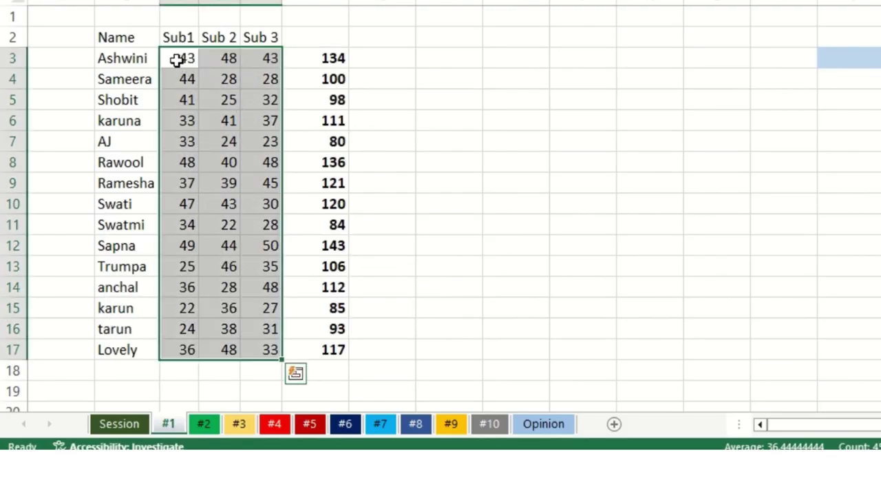
Add the Sub1, Sub 2 and Sub 3 column totals in row 18 using the Quick Analysis Sum
left_click(297, 374)
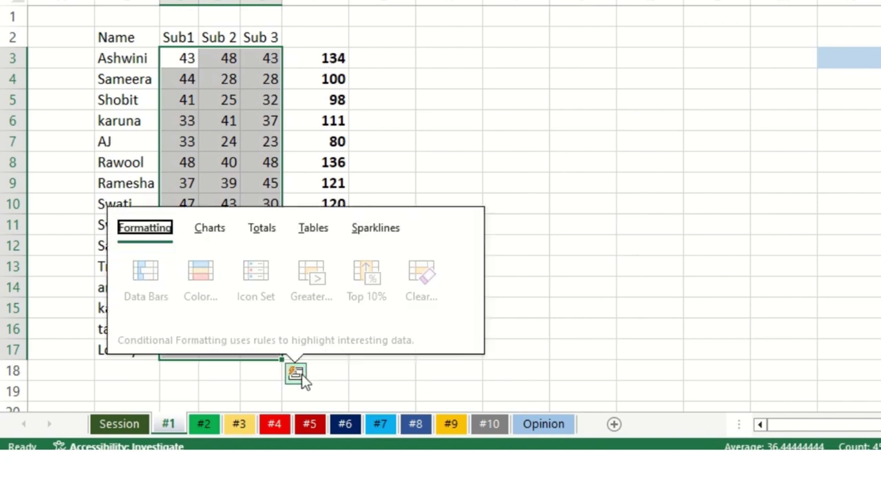
left_click(311, 227)
left_click(262, 233)
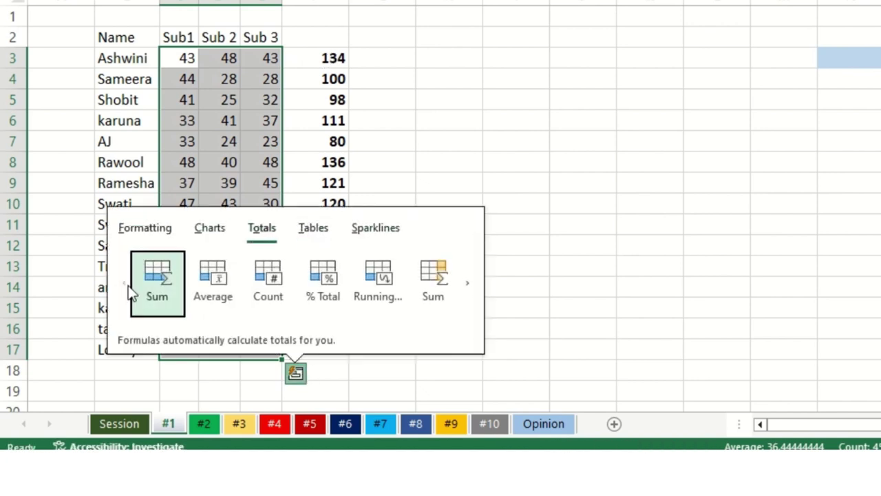
left_click(158, 292)
left_click(403, 344)
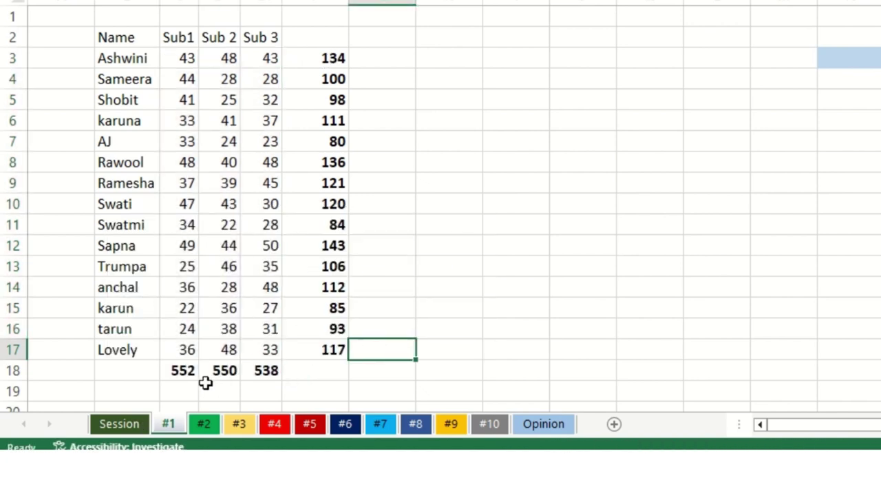
Review the column totals in C18:E18 and the row totals in column F, and return to sheet #2
left_click_drag(182, 371, 256, 370)
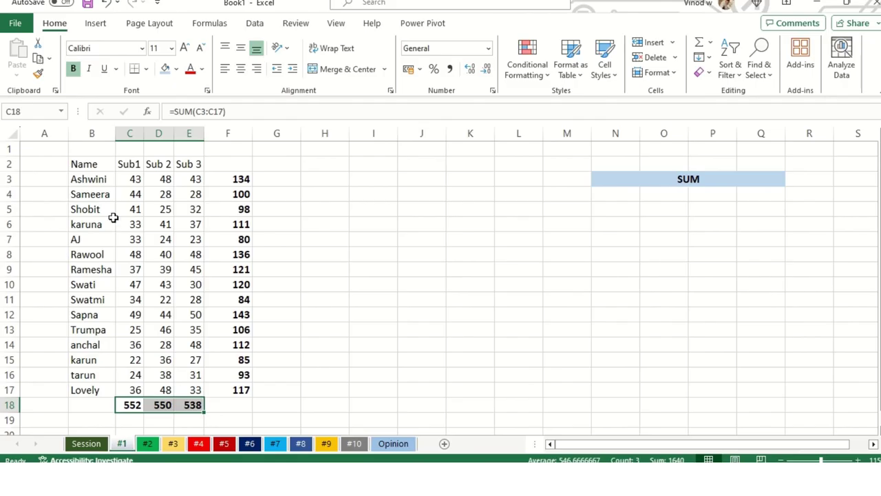
left_click_drag(181, 57, 328, 72)
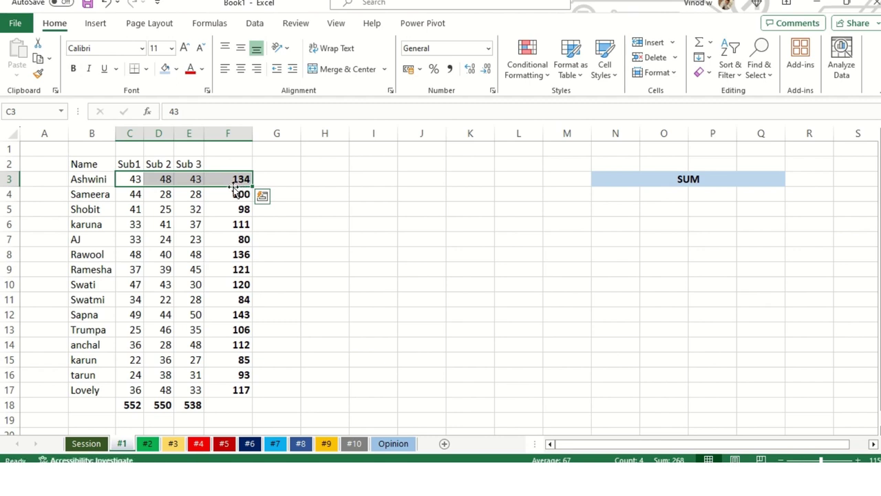
left_click(216, 266)
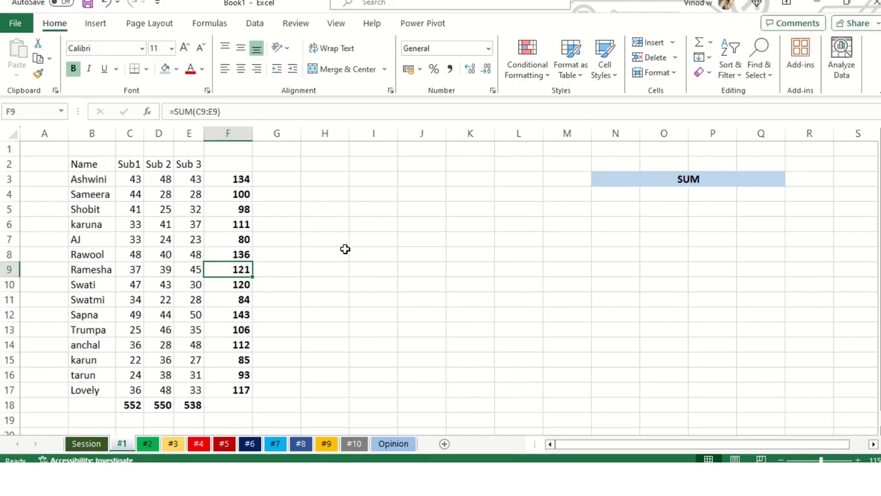
left_click(343, 251)
left_click(151, 442)
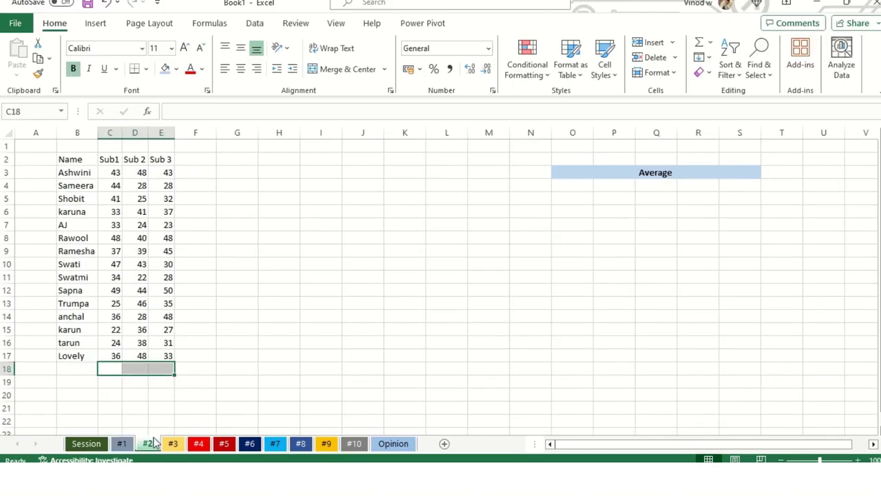
Paste the marks table from sheet #2 at B3 on sheet #3 and autofit columns B to E
left_click(494, 229)
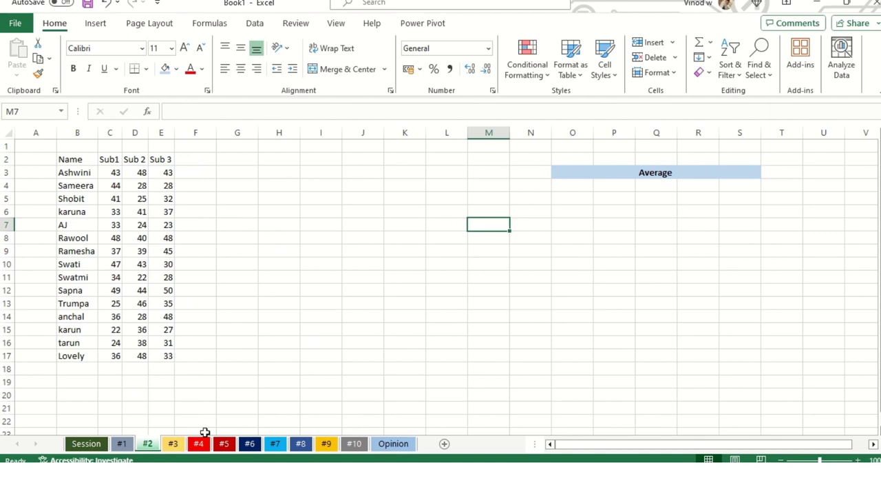
left_click(174, 443)
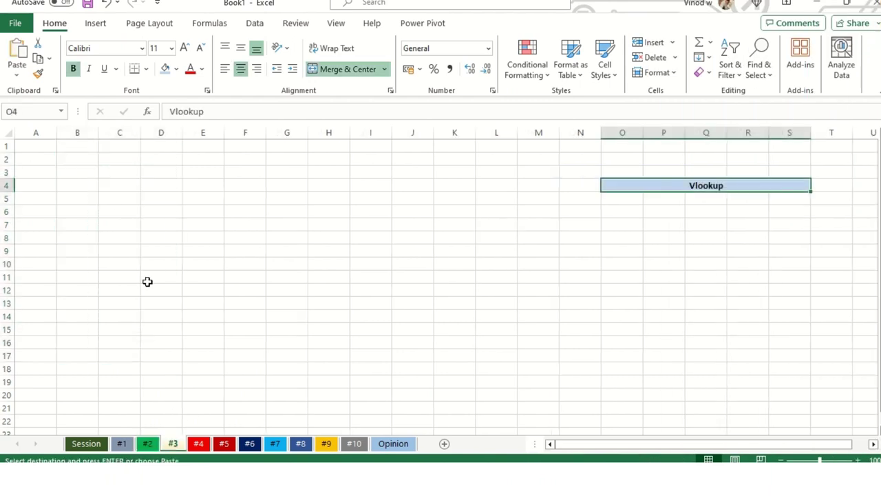
left_click(91, 168)
key("ctrl+v")
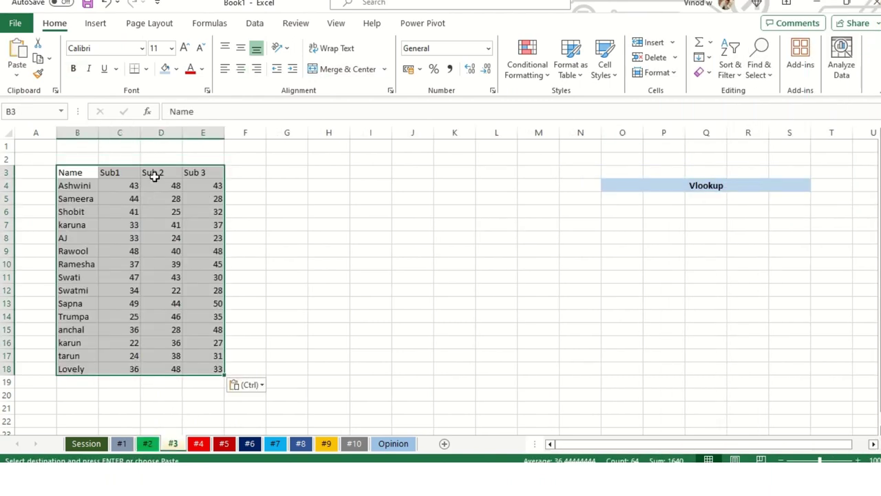
left_click_drag(78, 132, 203, 132)
double_click(223, 132)
Copy the Name header and first five student names from B3:B8 to a lookup list starting at K12
left_click_drag(76, 172, 89, 240)
key("ctrl+c")
left_click(403, 290)
key("ctrl+v")
key("Escape")
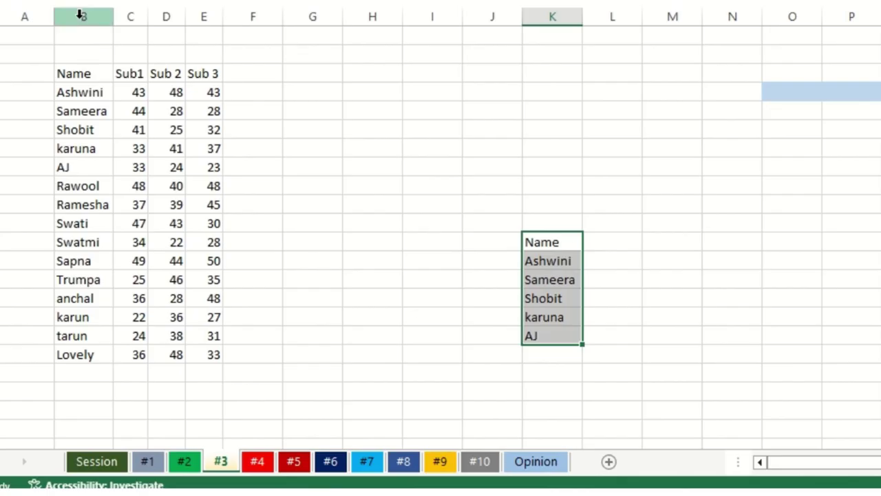
Compare the names in column B with the lookup list and enter the header SUB 3 in L12
left_click(74, 132)
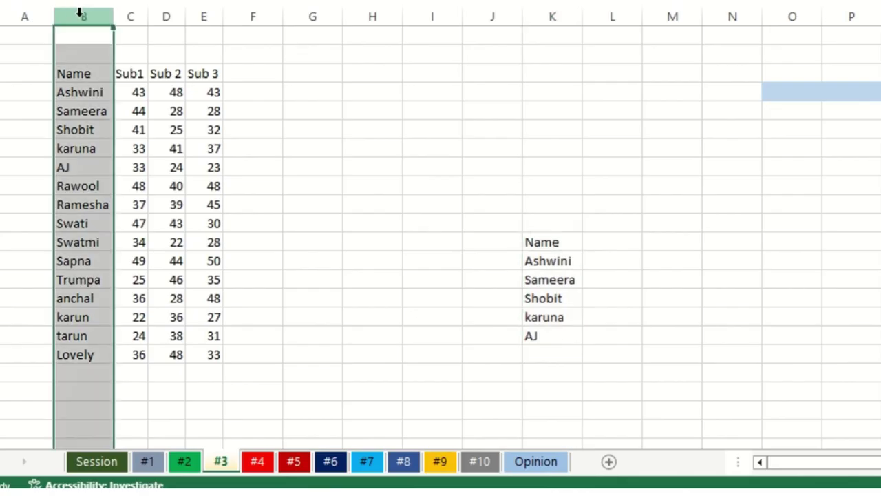
left_click(565, 258)
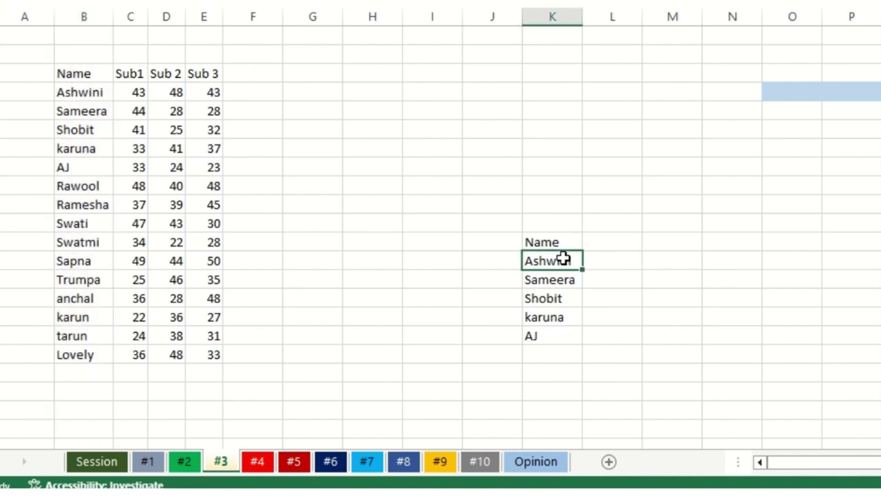
left_click(544, 293)
left_click(566, 280)
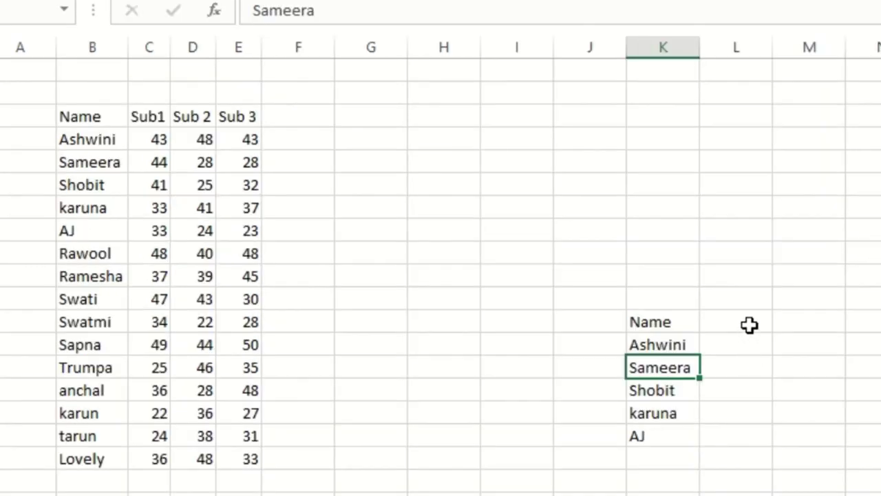
left_click(748, 323)
type("SUB 3")
key("Return")
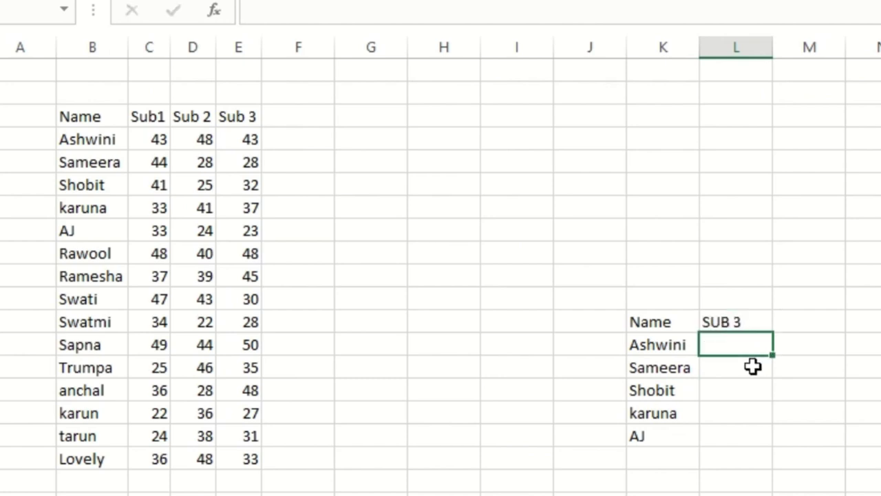
Enter =VLOOKUP(K13,B3:E18,4,0) in L13 to retrieve the first listed student's Sub 3 mark
type("=vlo")
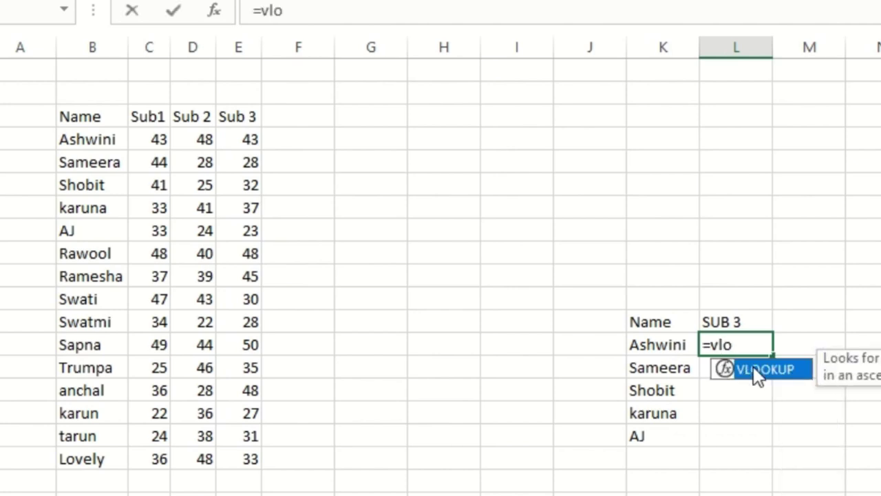
key("Tab")
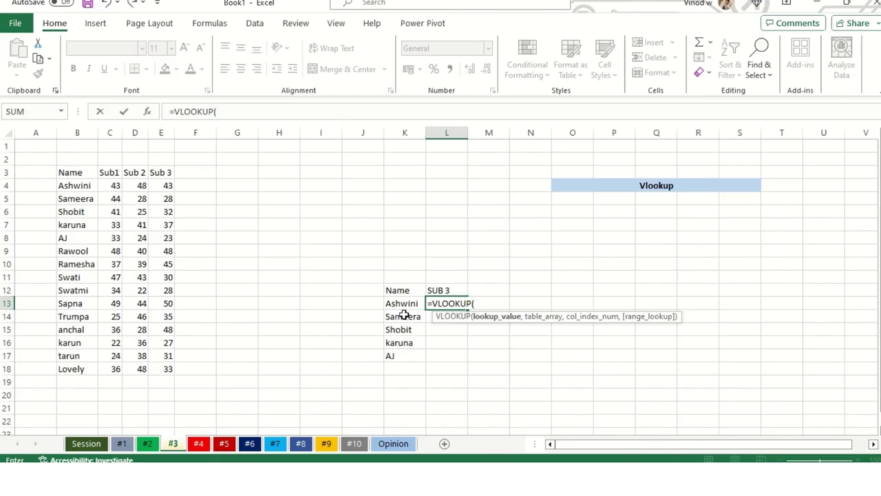
left_click(658, 351)
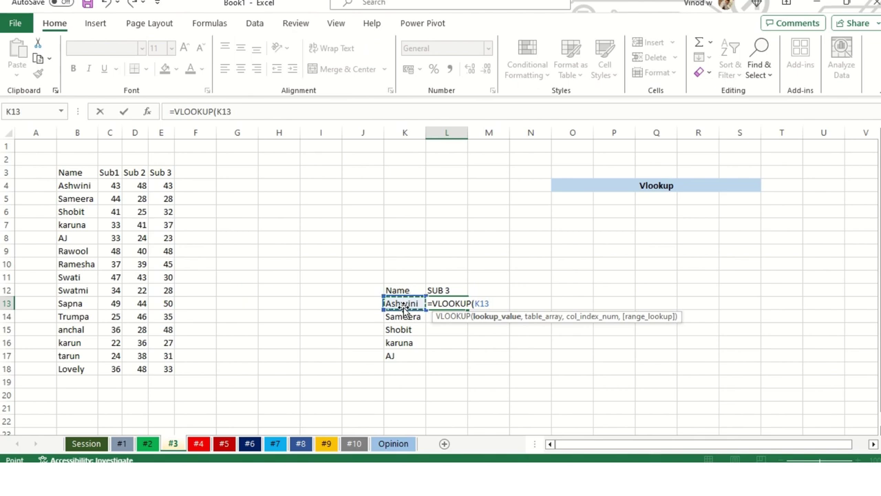
type(",")
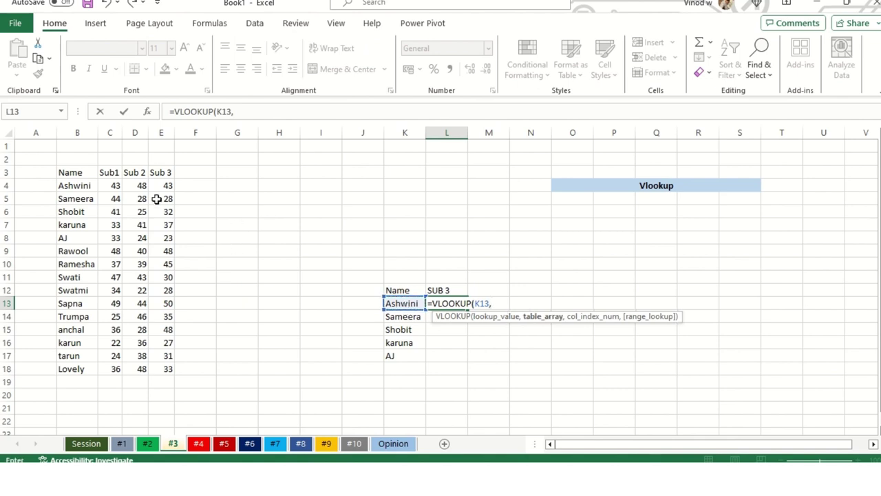
left_click_drag(78, 174, 160, 370)
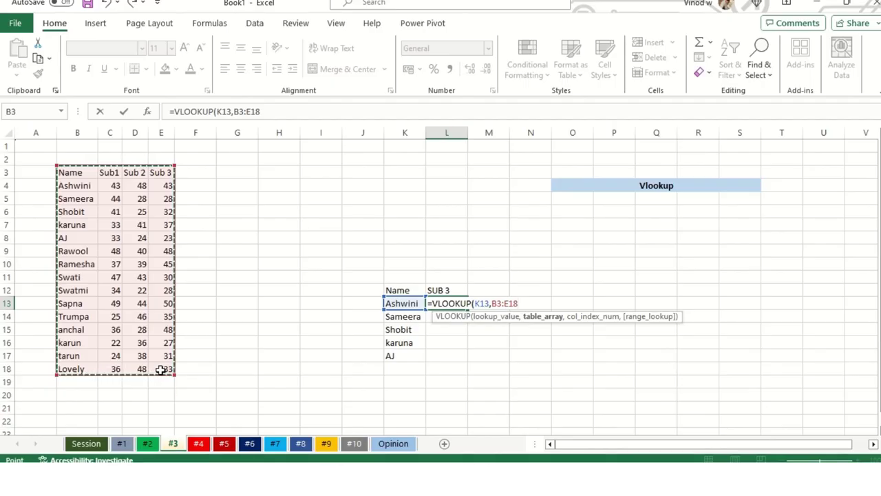
type(",")
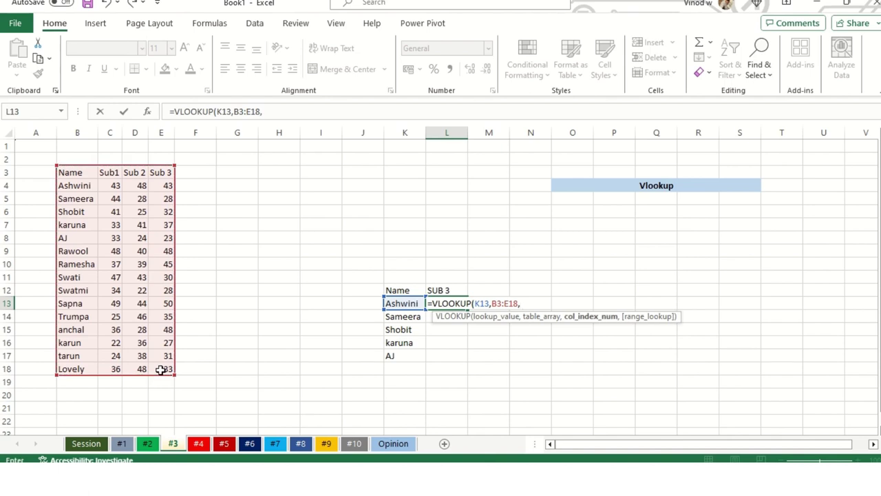
type("4,")
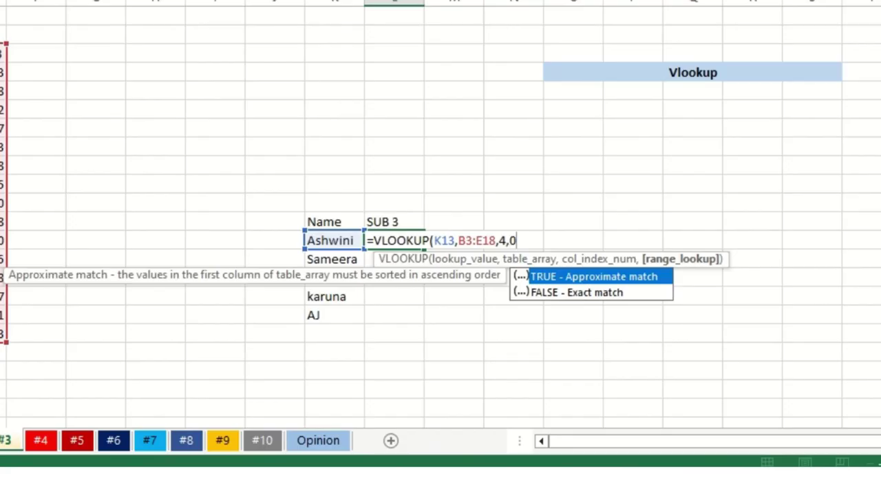
type("0)")
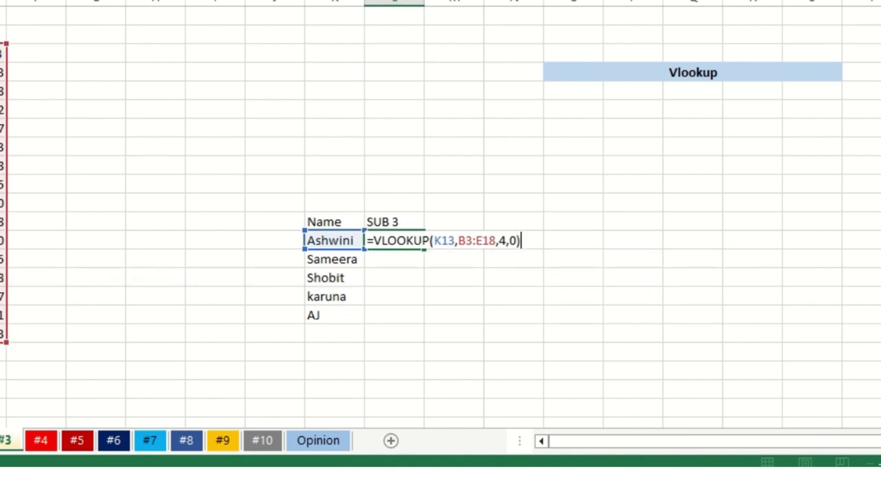
key("Return")
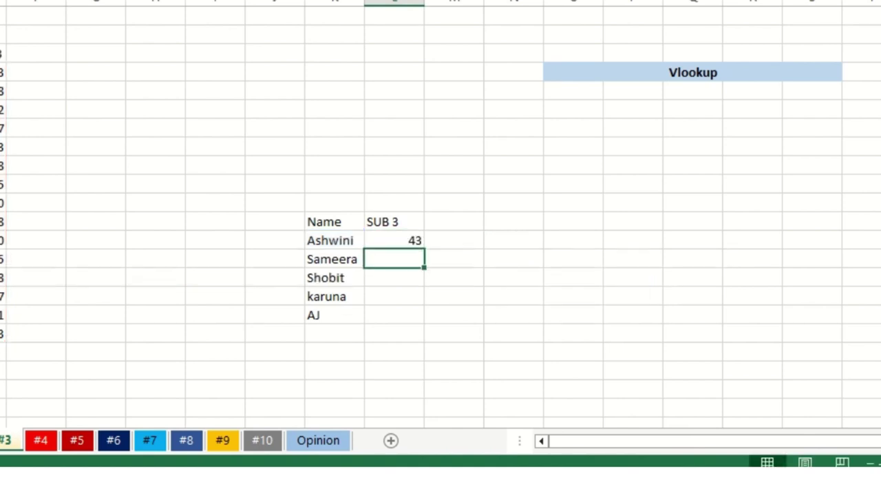
Fill the VLOOKUP formula from L13 down to L17 for the remaining listed students
key("Up")
key("shift+Down")
key("shift+Down")
key("shift+Down")
key("shift+Down")
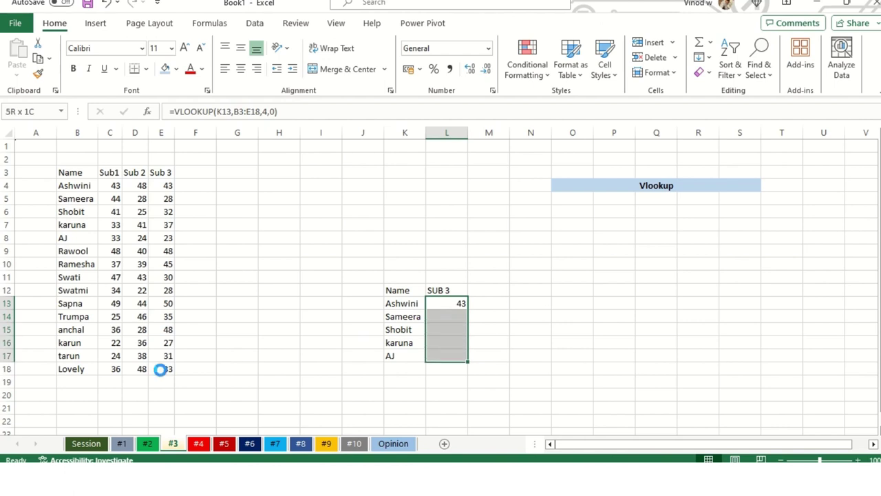
key("ctrl+d")
key("Left")
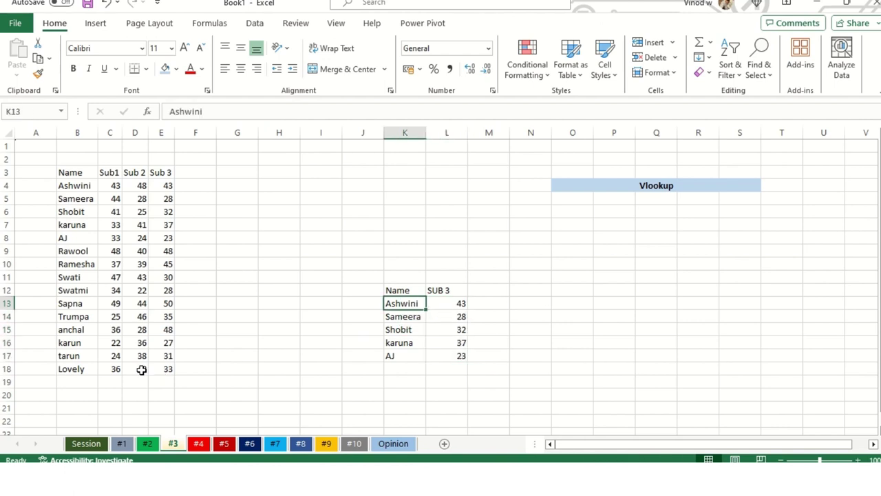
Add a filter to the marks table and show only the five students from the lookup list in the Name column
left_click(67, 173)
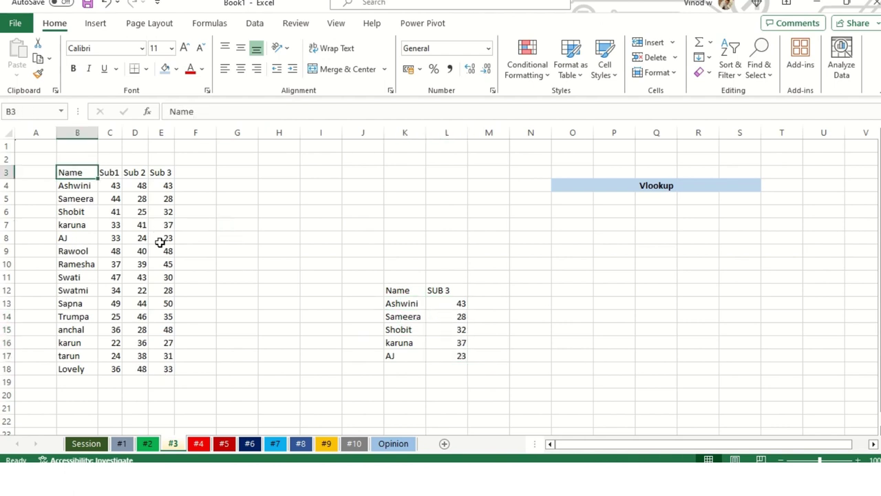
key("ctrl+shift+l")
left_click(92, 172)
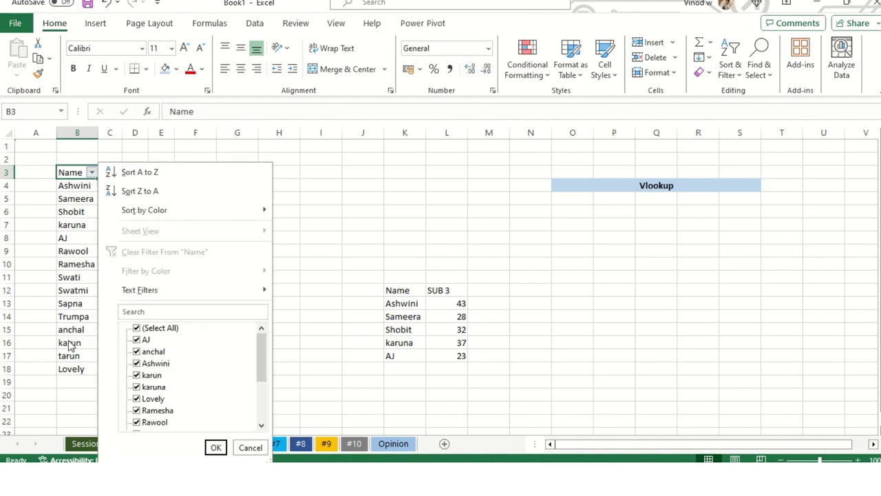
left_click(160, 328)
left_click(136, 363)
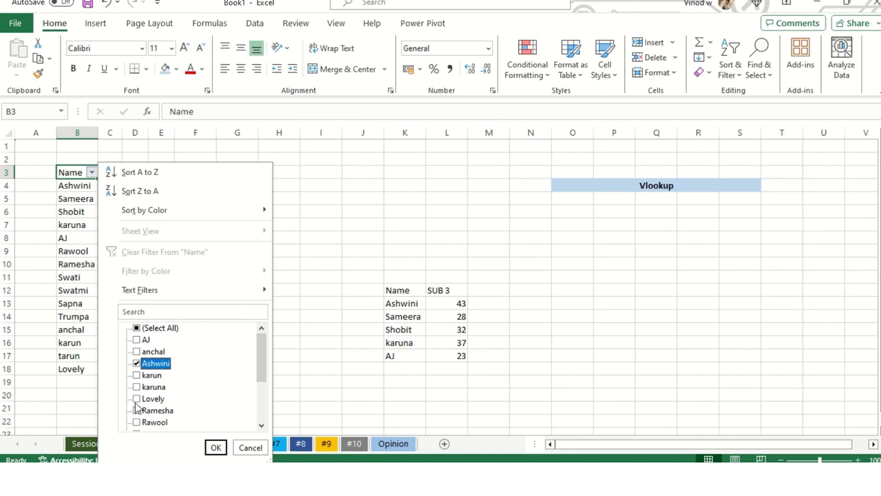
scroll(135, 405, "down", 1)
left_click(137, 400)
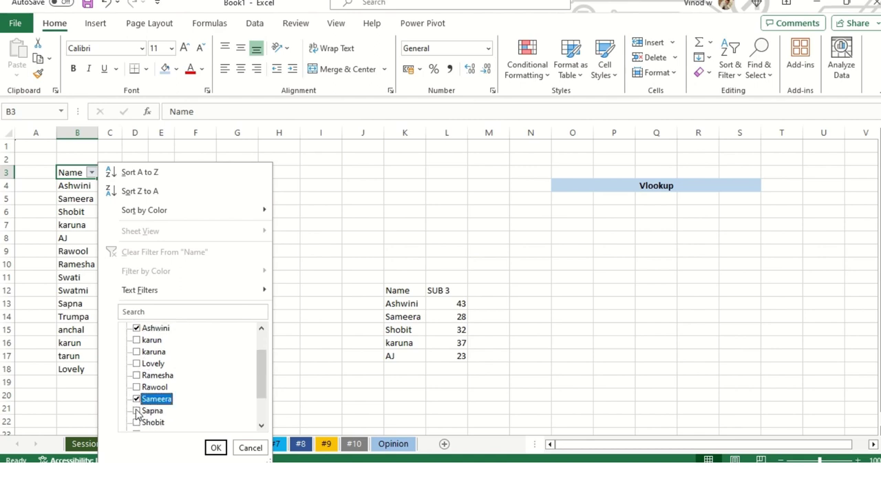
left_click(137, 421)
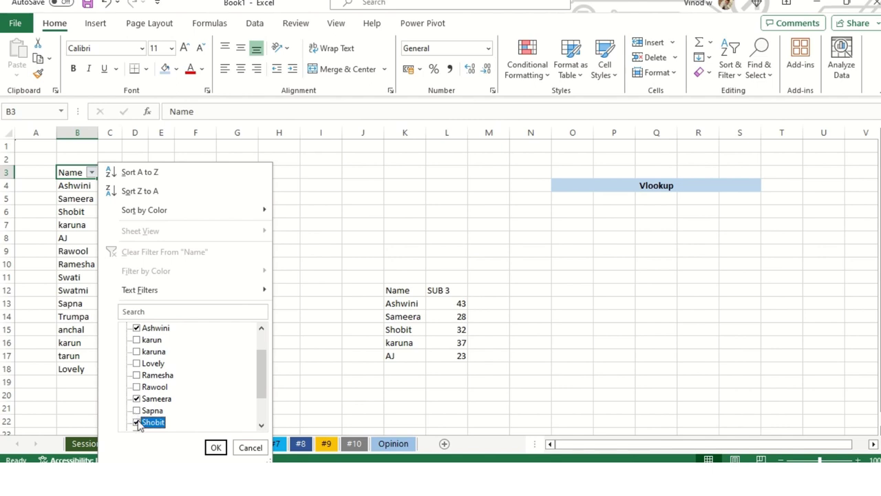
scroll(144, 426, "down", 1)
scroll(144, 418, "up", 2)
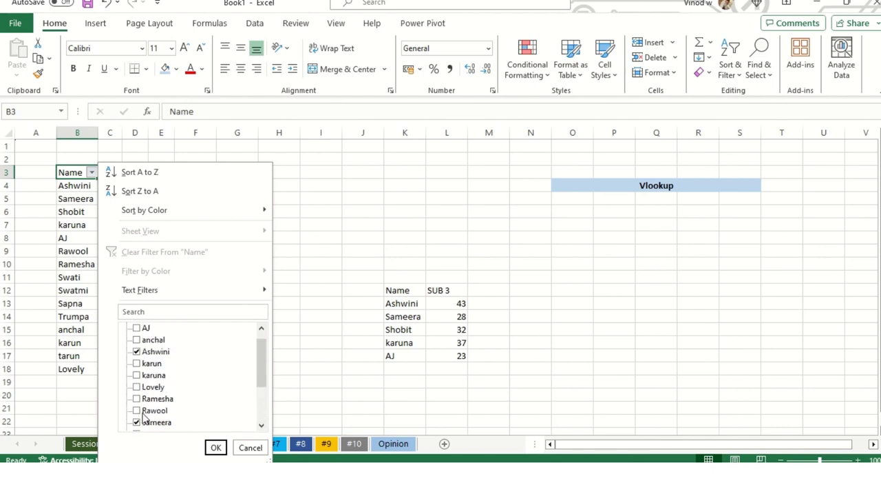
left_click(138, 376)
scroll(152, 392, "down", 1)
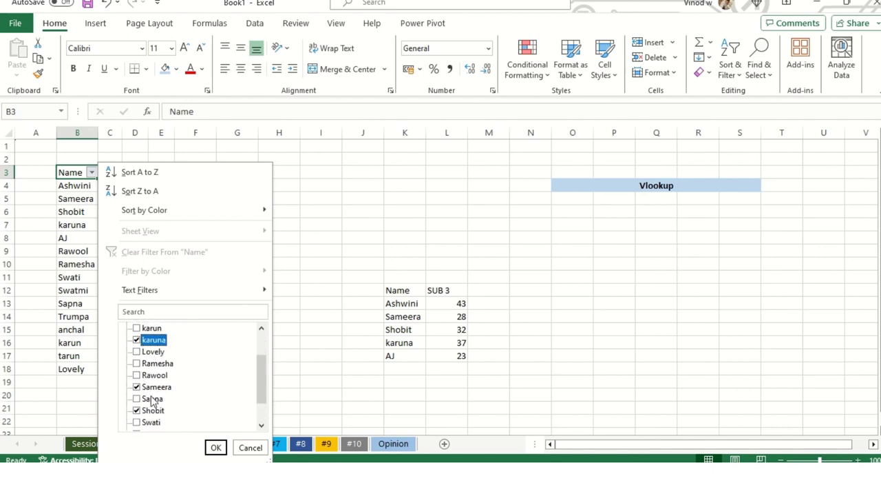
scroll(152, 402, "down", 1)
scroll(152, 402, "up", 3)
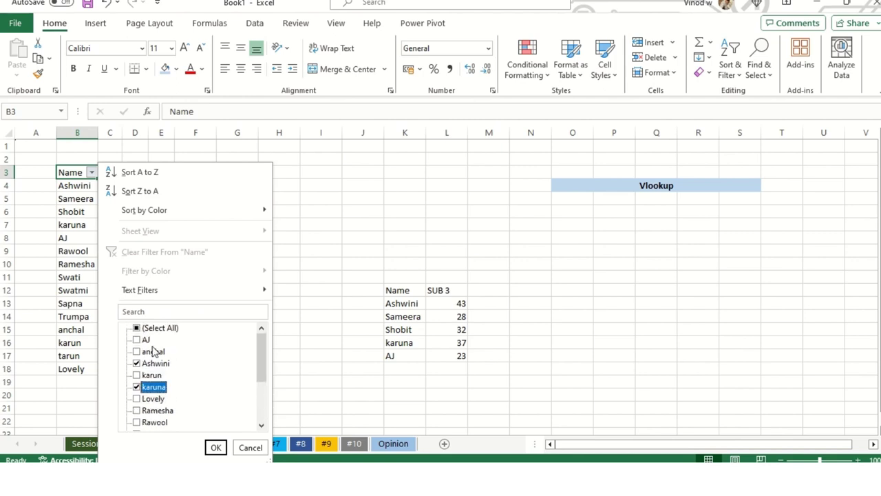
left_click(137, 339)
left_click(215, 447)
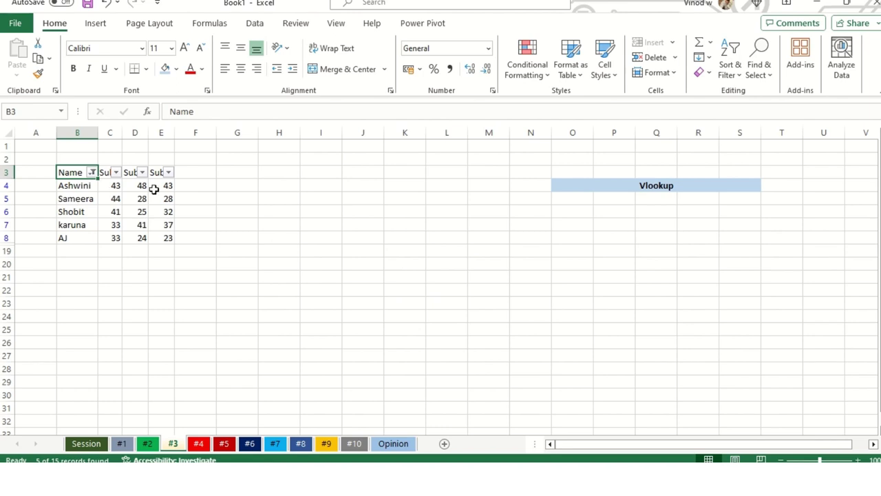
Check the filtered Sub 3 marks in E4:E8 and remove the filter from the marks table
left_click_drag(155, 188, 167, 236)
key("alt+d")
key("f")
key("f")
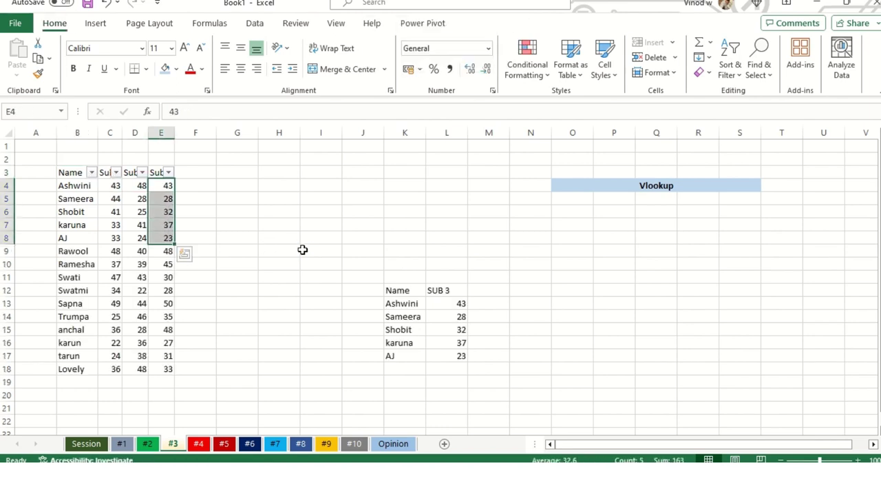
Review the VLOOKUP formula in L13 and open the Hlookup sheet #4
left_click(458, 302)
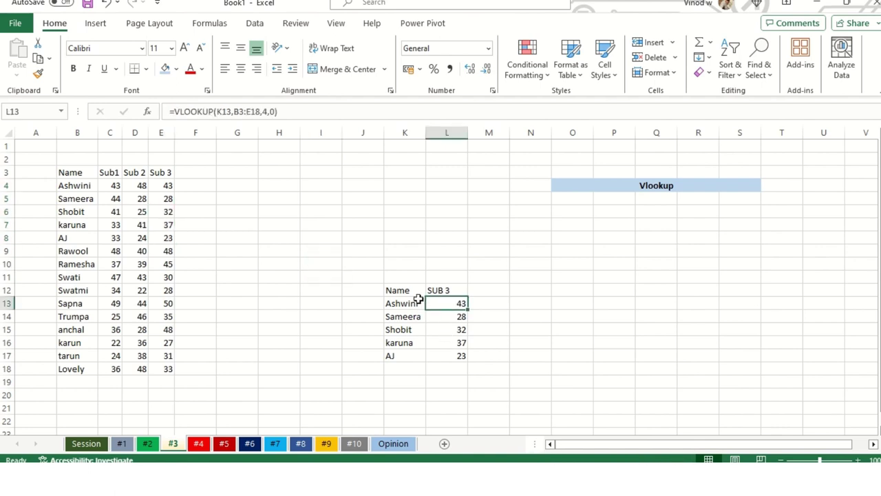
left_click(508, 358)
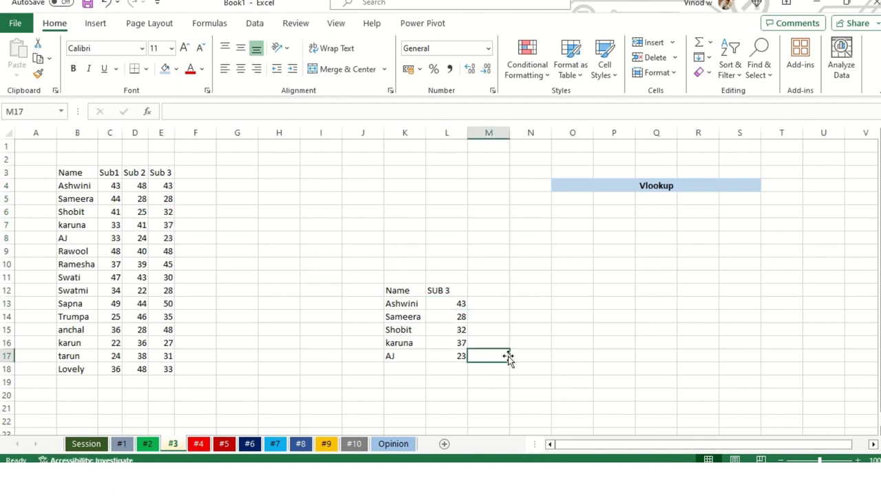
left_click(671, 187)
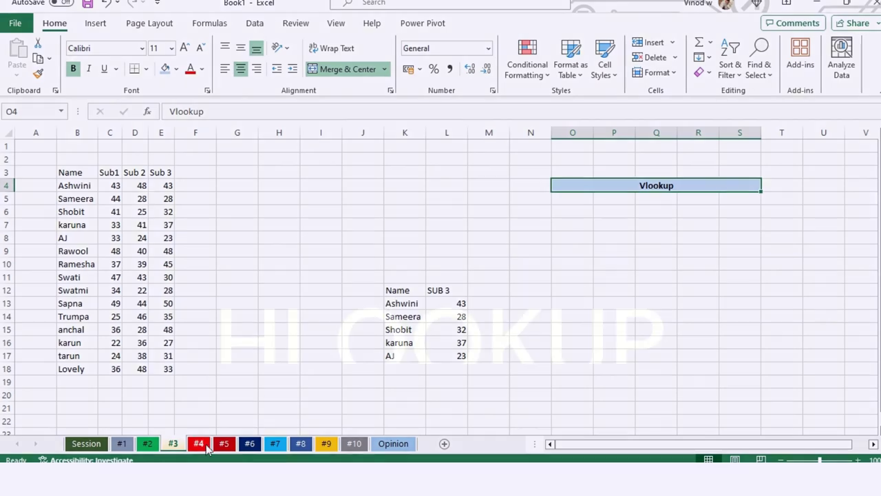
left_click(198, 443)
left_click(723, 187)
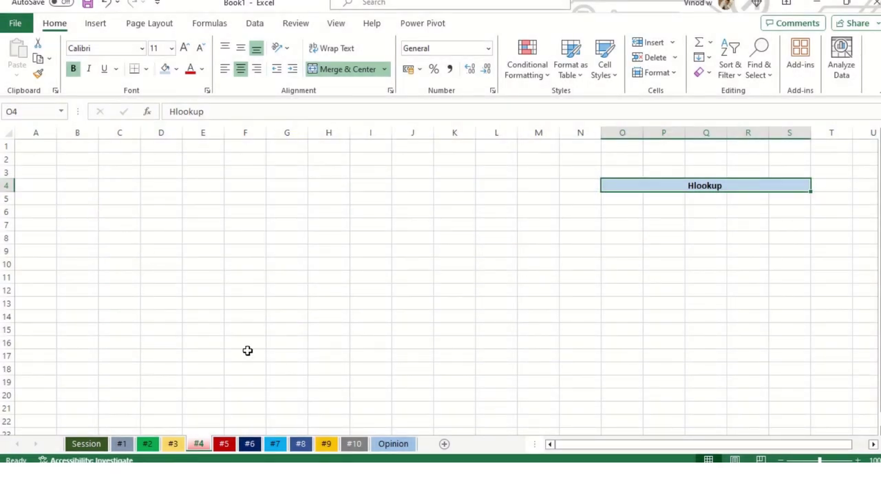
Copy the marks table B3:E18 from sheet #3 and paste it at B4 on sheet #4
left_click(175, 444)
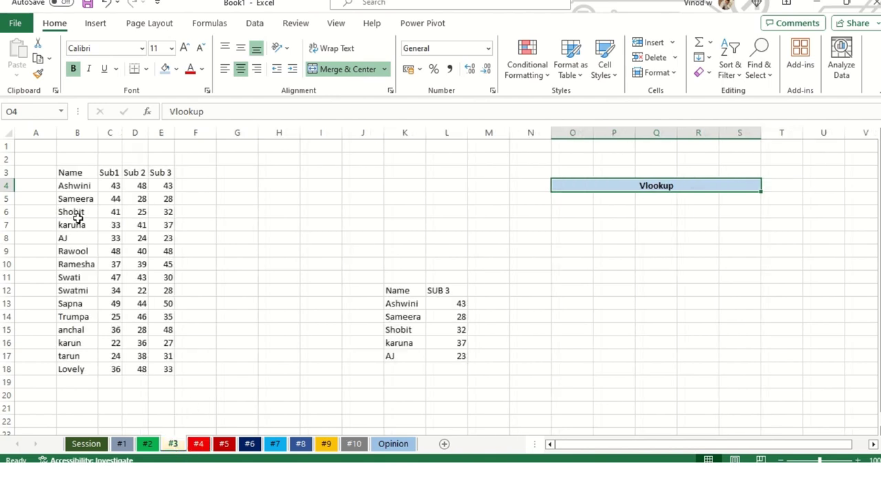
left_click_drag(73, 172, 161, 368)
key("ctrl+c")
left_click(199, 443)
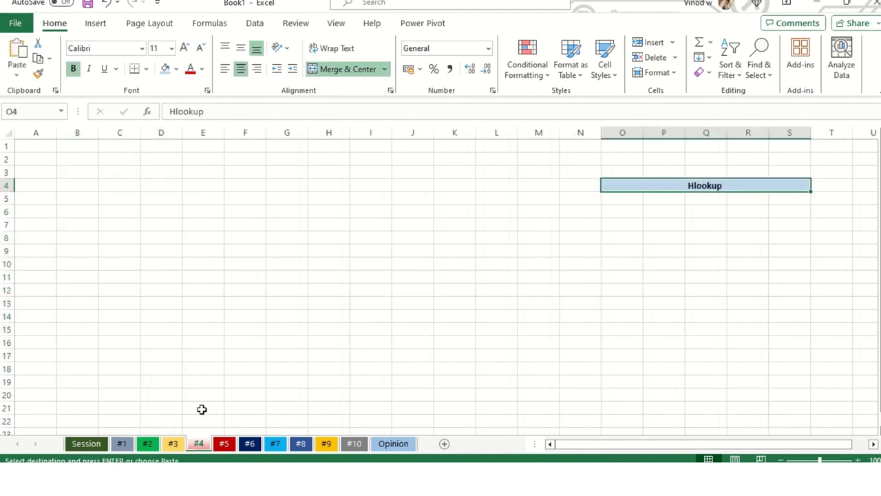
left_click(92, 186)
key("ctrl+v")
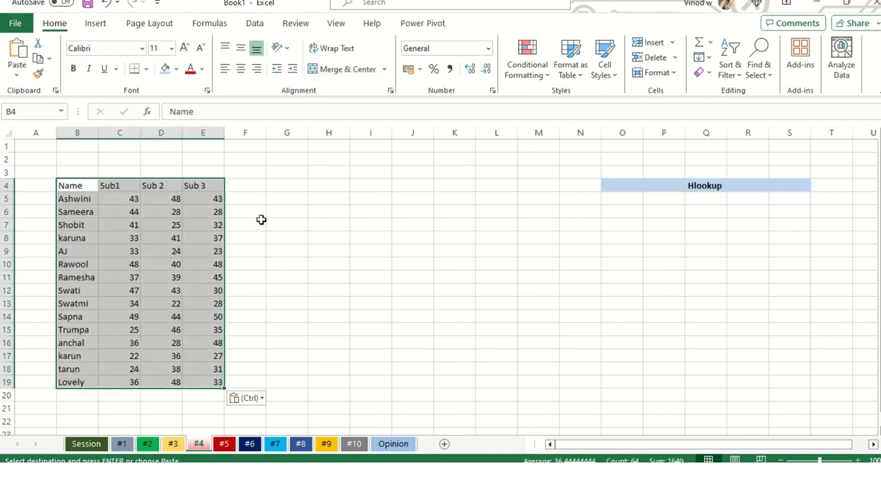
key("Escape")
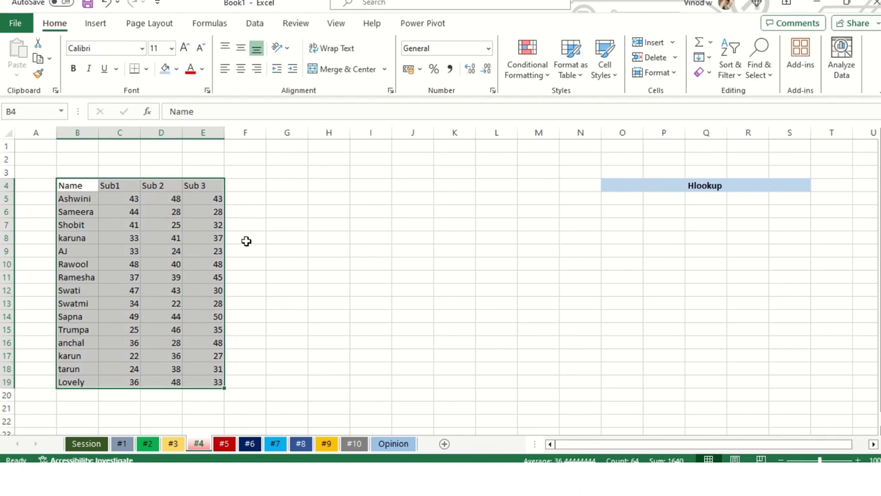
Copy the marks table B4:E19 and paste it transposed at B21, below the original
left_click(84, 199)
left_click(69, 211)
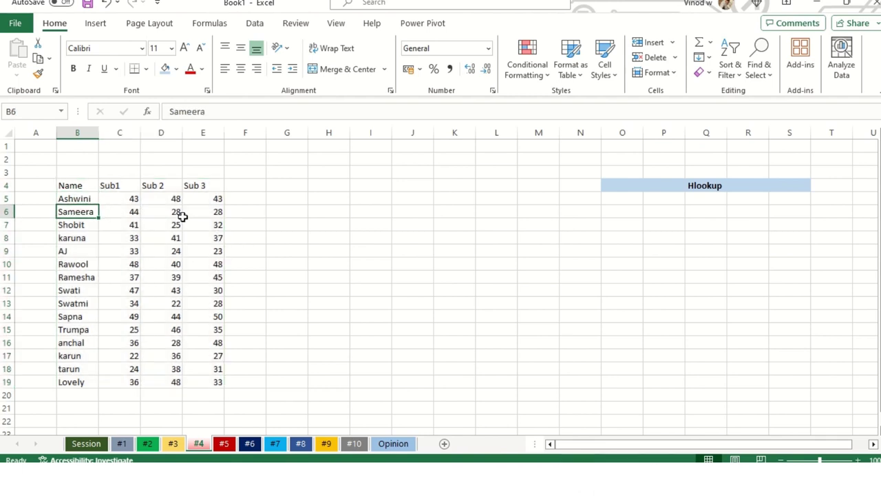
left_click_drag(90, 189, 215, 380)
key("ctrl+c")
left_click(234, 397)
left_click(413, 316)
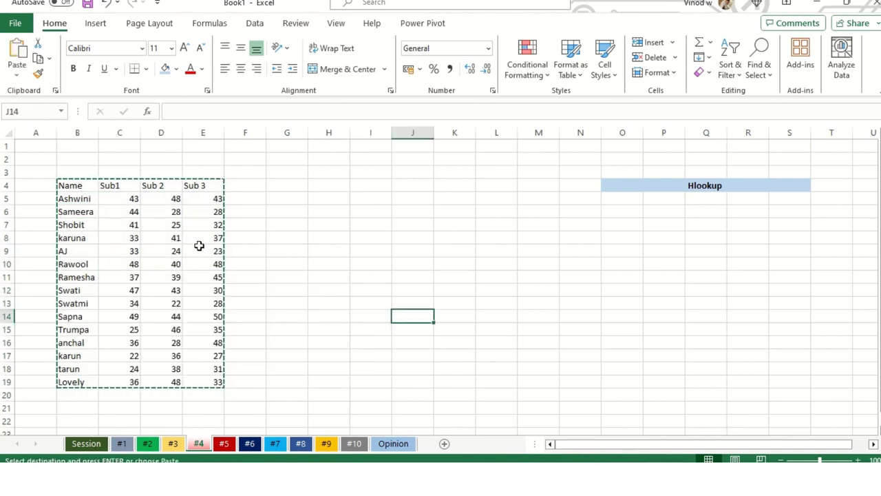
left_click(89, 409)
key("ctrl+alt+v")
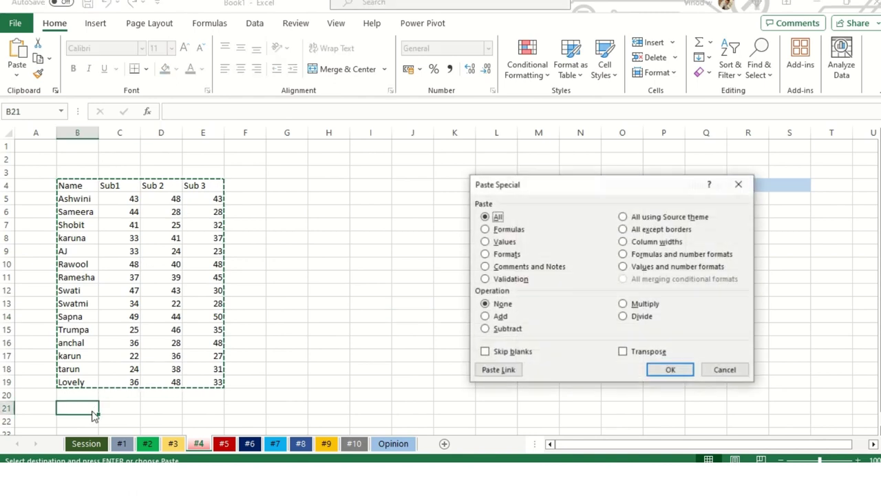
left_click_drag(568, 186, 429, 148)
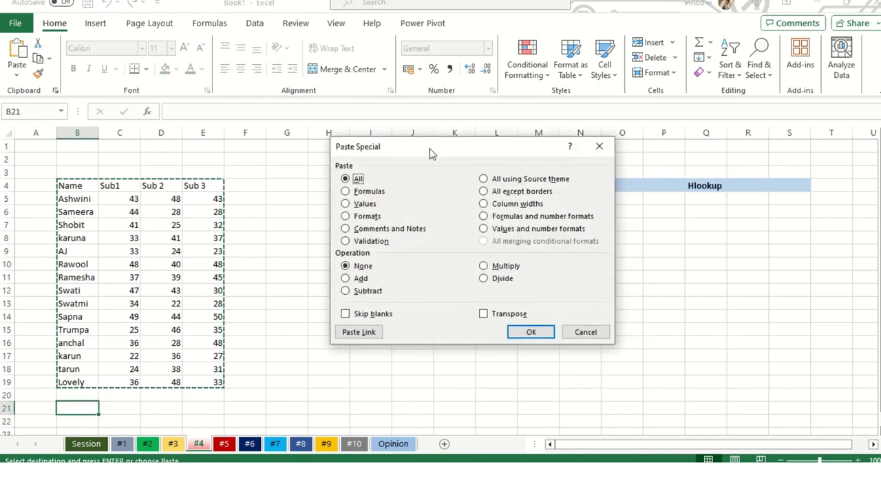
left_click(494, 314)
left_click(531, 331)
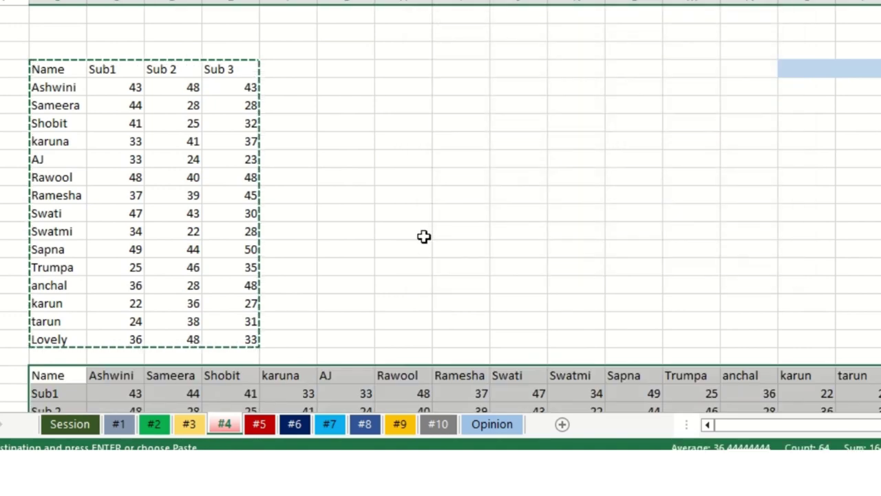
scroll(427, 234, "down", 2)
key("Escape")
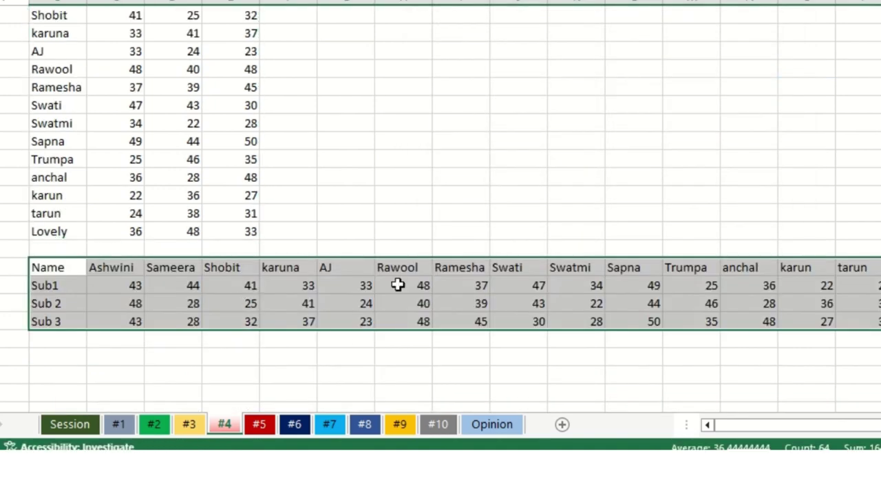
scroll(366, 227, "up", 1)
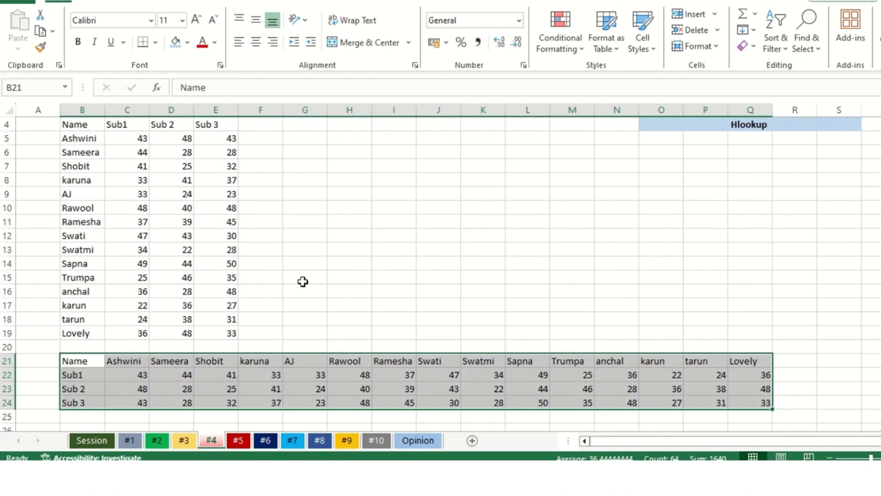
Clear the Sub1, Sub 2 and Sub 3 marks in C5:E19, keeping the names and headers
left_click(314, 210)
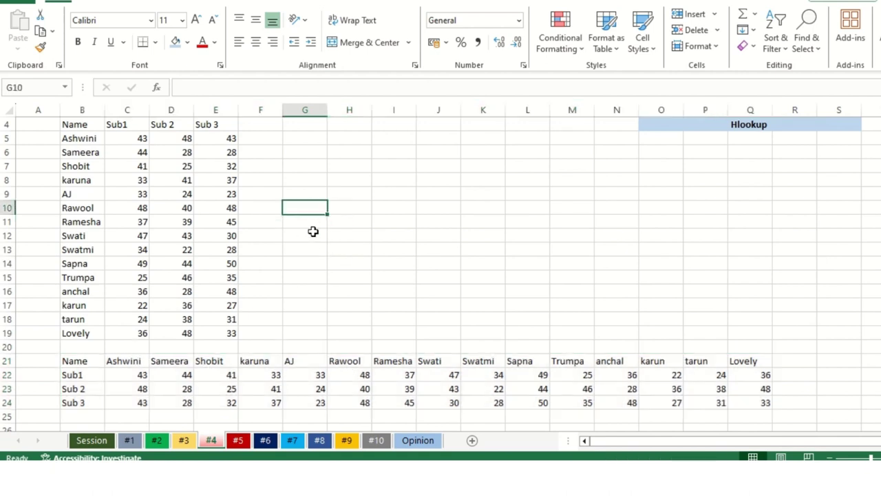
left_click_drag(130, 137, 229, 328)
key("Delete")
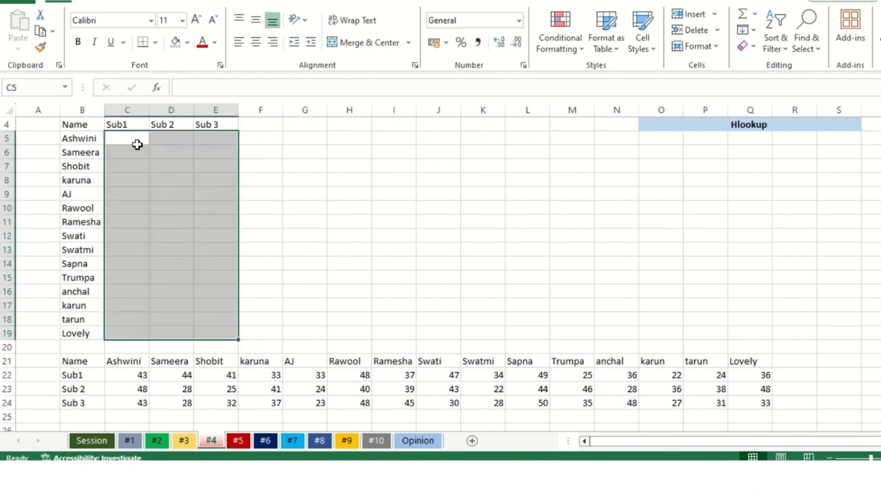
Start an HLOOKUP formula in C5 with B5 as the lookup value and B21:Q24 as the table array
left_click(134, 138)
type("=")
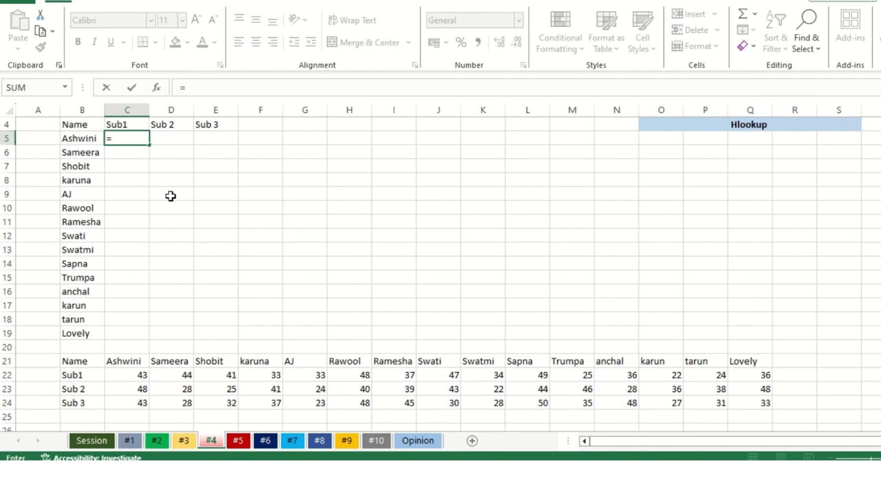
type("hloo")
key("Tab")
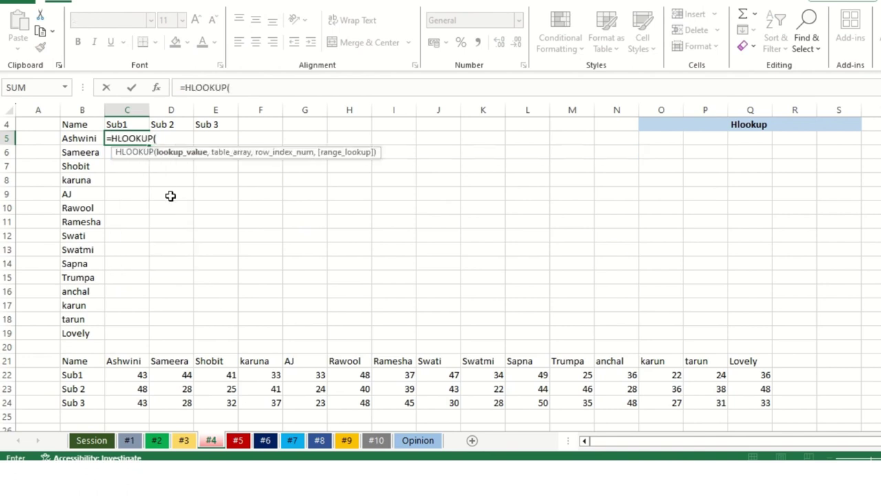
left_click(88, 140)
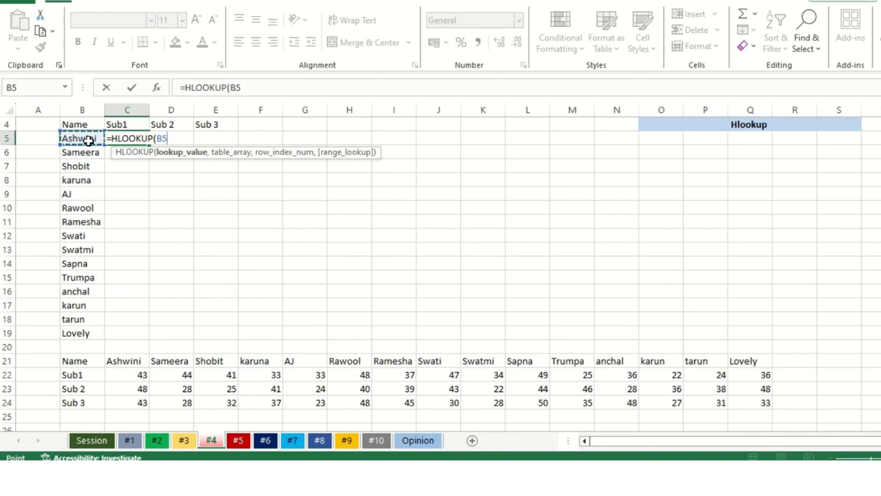
type(",")
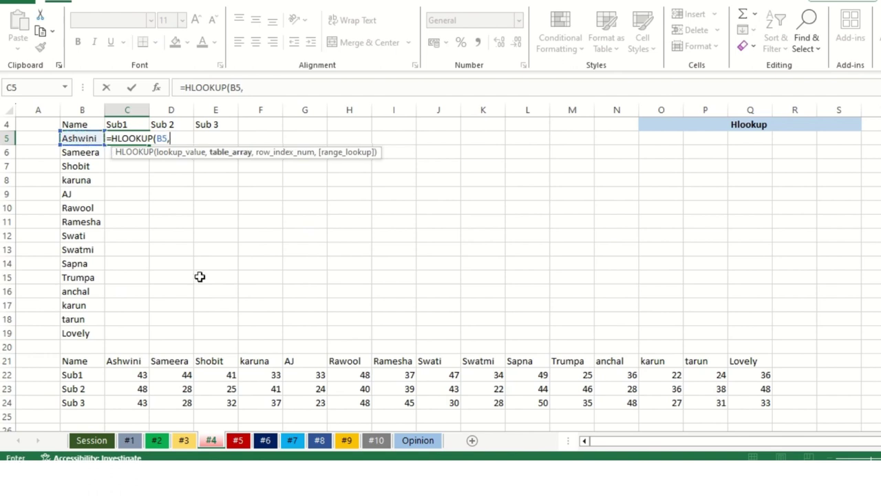
left_click_drag(68, 363, 747, 399)
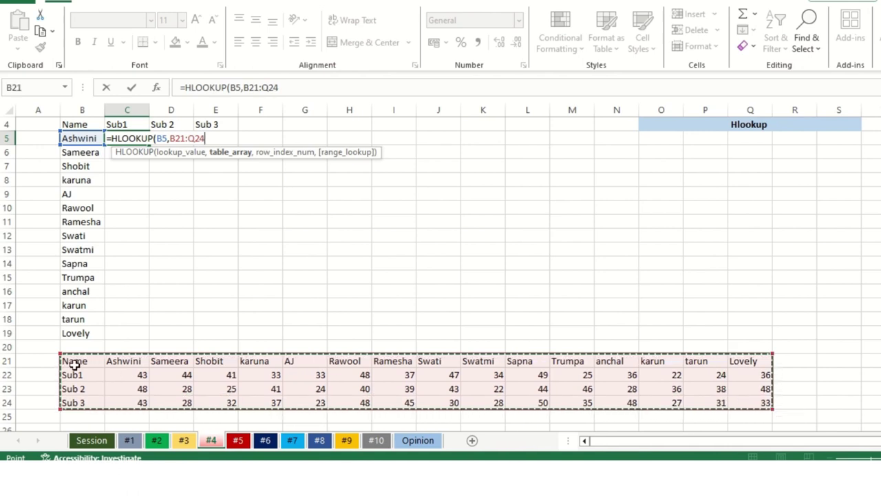
left_click_drag(73, 360, 745, 404)
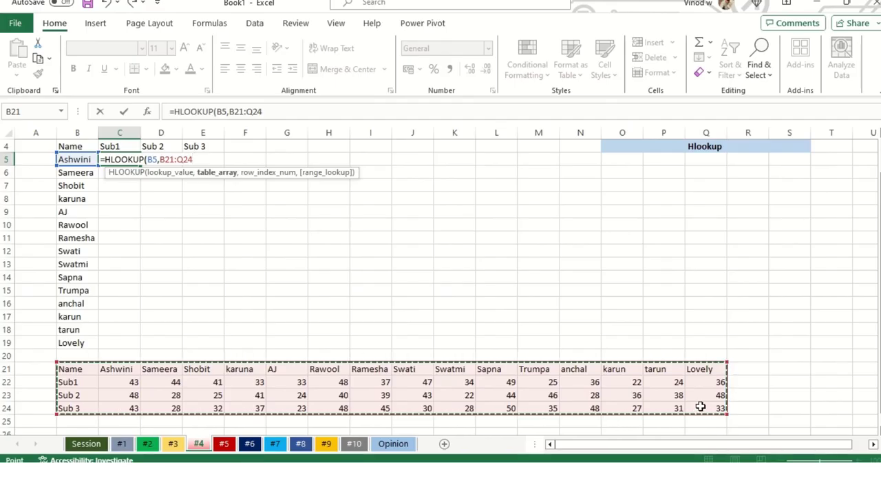
Complete the HLOOKUP formula in C5 with row index 2 and exact match 0, and check it against C22
type(",")
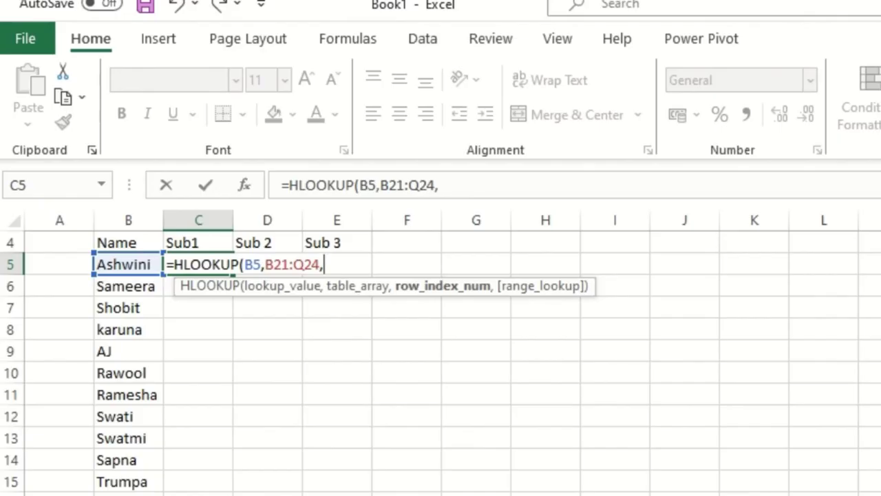
type("2,0)")
key("Return")
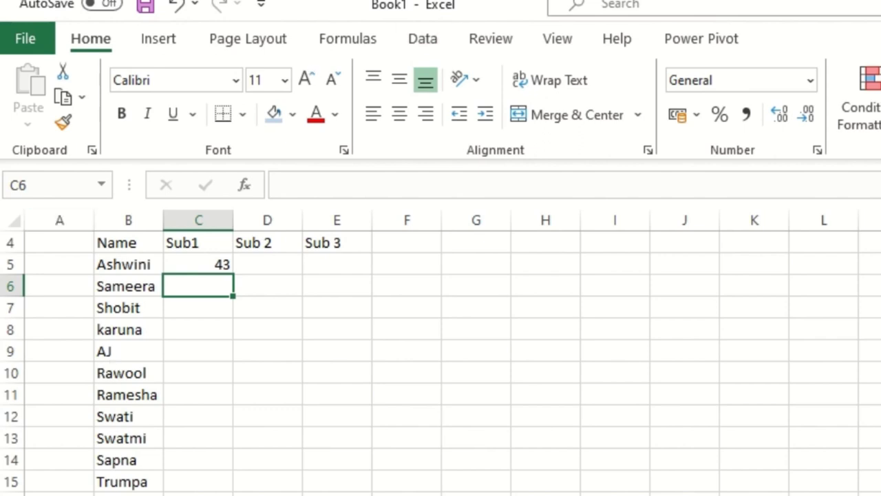
key("ctrl+Down")
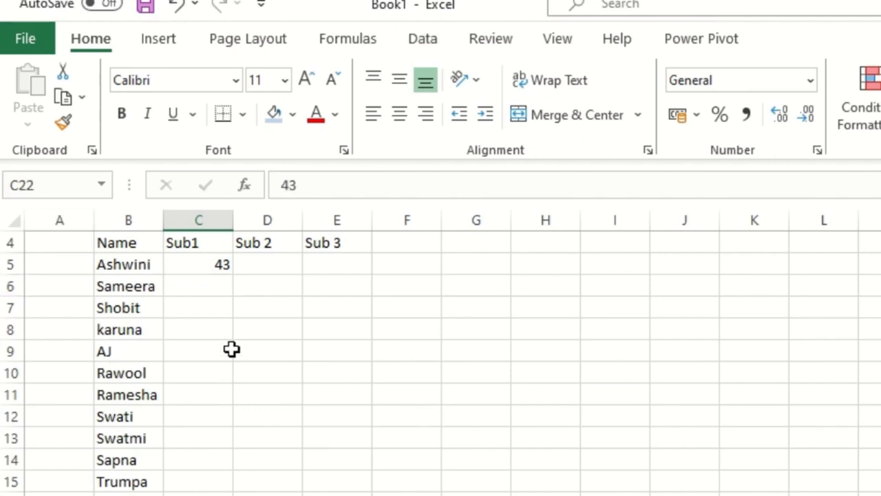
left_click(213, 263)
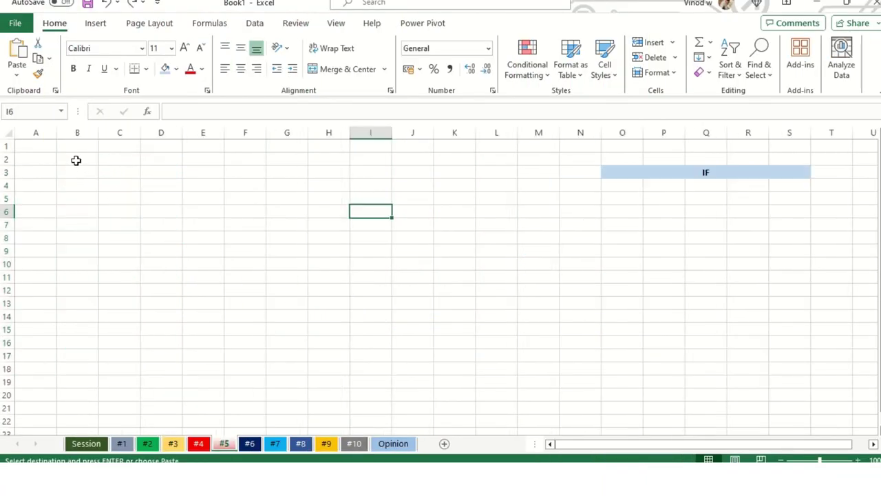
Paste the copied marks table at B2 on the IF sheet #5
left_click(76, 159)
key("ctrl+v")
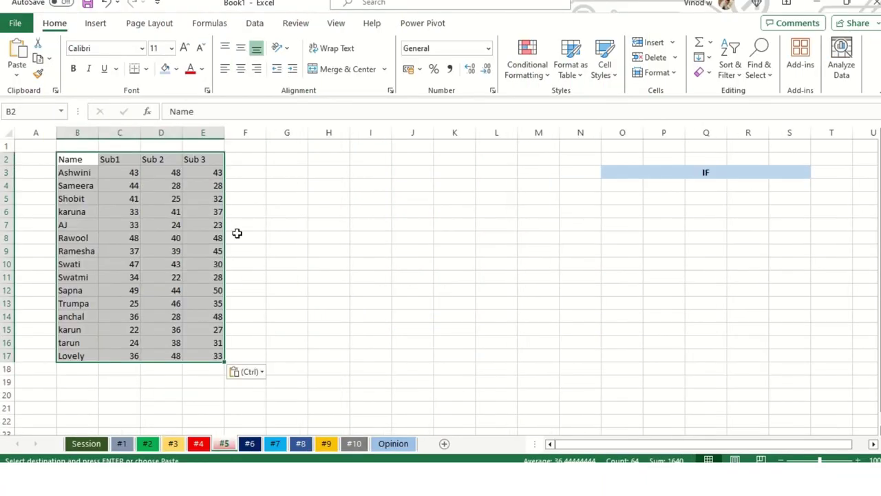
left_click(255, 372)
left_click(168, 246)
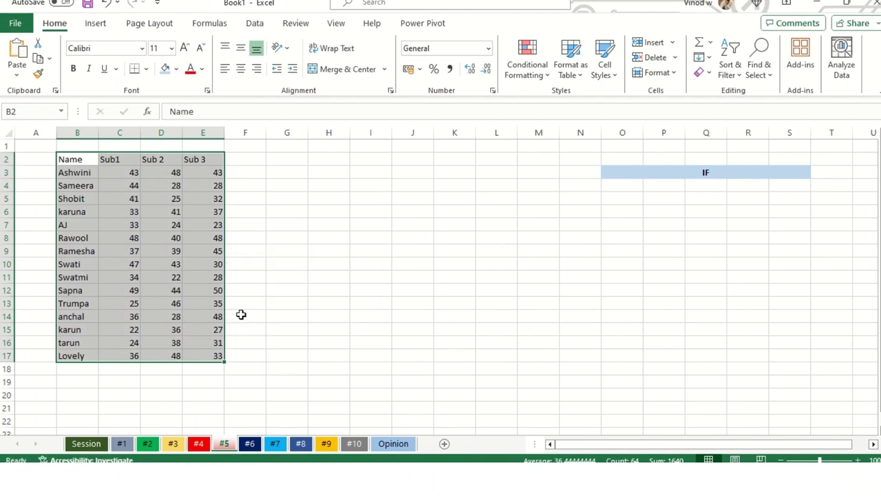
Auto-fit the widths of columns B to E to the marks table's contents
left_click(123, 215)
left_click_drag(77, 133, 203, 132)
double_click(143, 132)
left_click(279, 210)
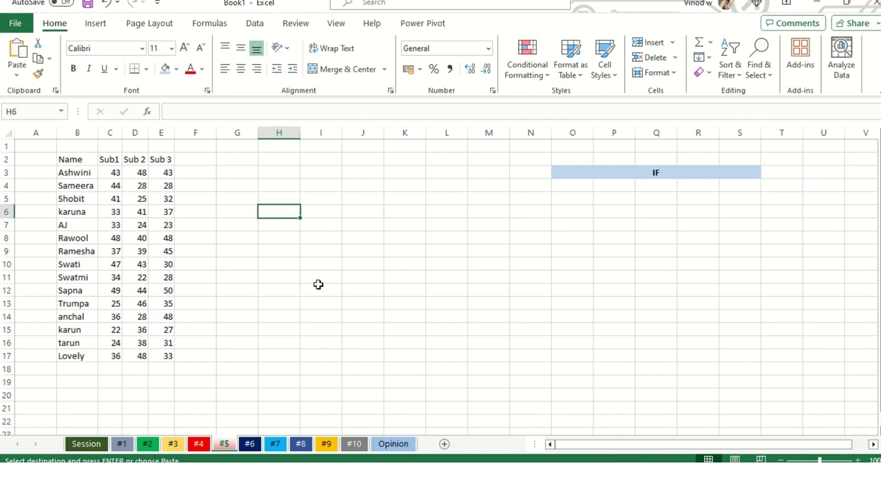
left_click(645, 166)
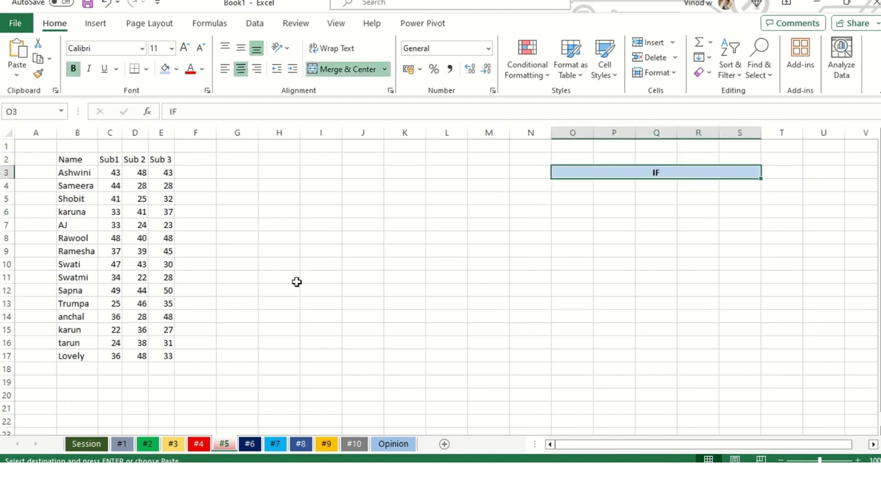
Add each student's row total of the three subject marks in F3:F17 with the Quick Analysis Sum
left_click(194, 174)
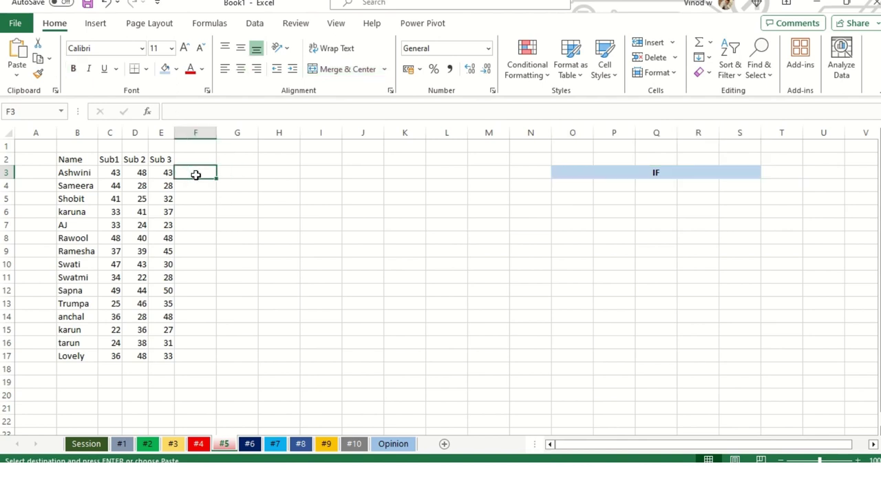
left_click_drag(112, 172, 168, 359)
left_click(185, 370)
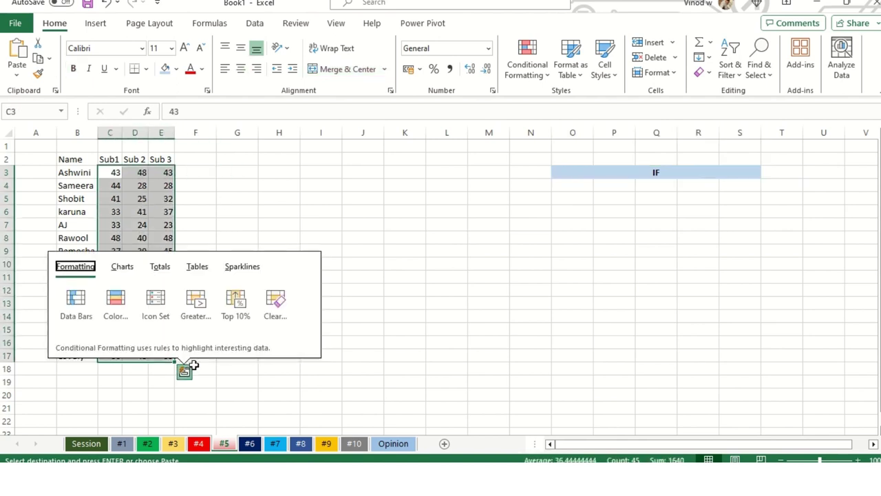
left_click(160, 266)
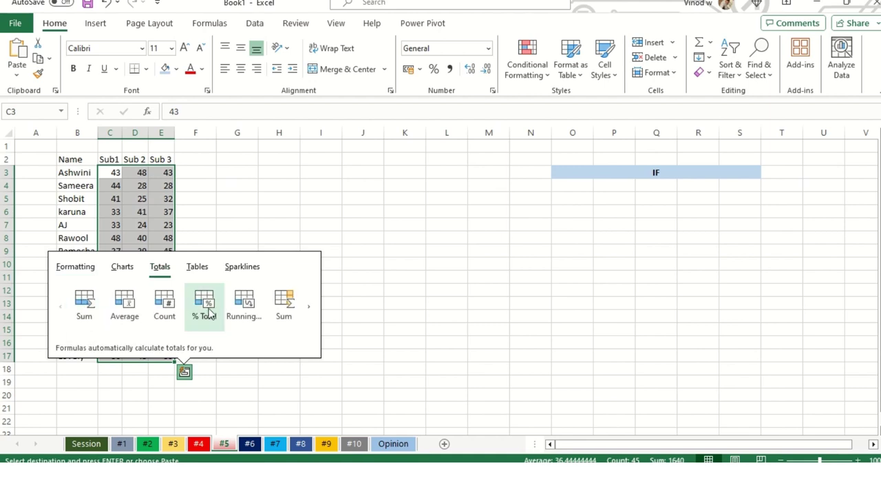
left_click(188, 270)
left_click(156, 273)
left_click(278, 310)
left_click(252, 190)
left_click(273, 196)
left_click(330, 240)
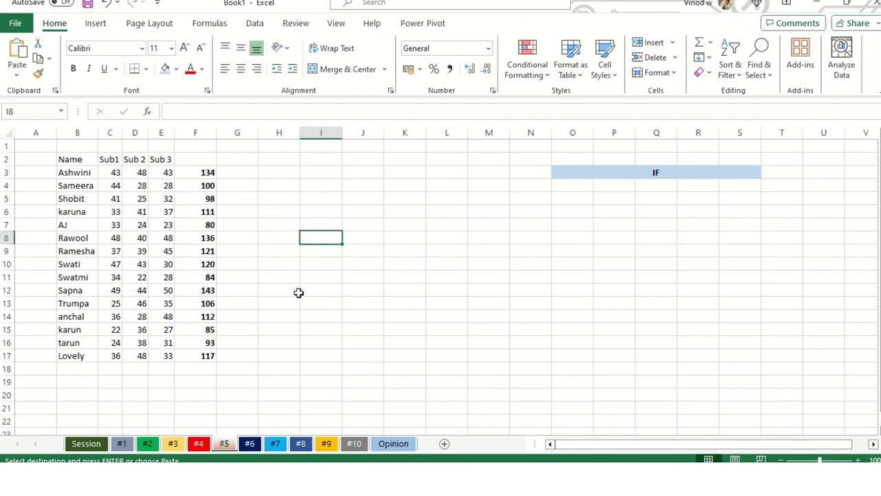
Start an IF formula in I9 that tests whether the total in F3 is at least 90
left_click(315, 252)
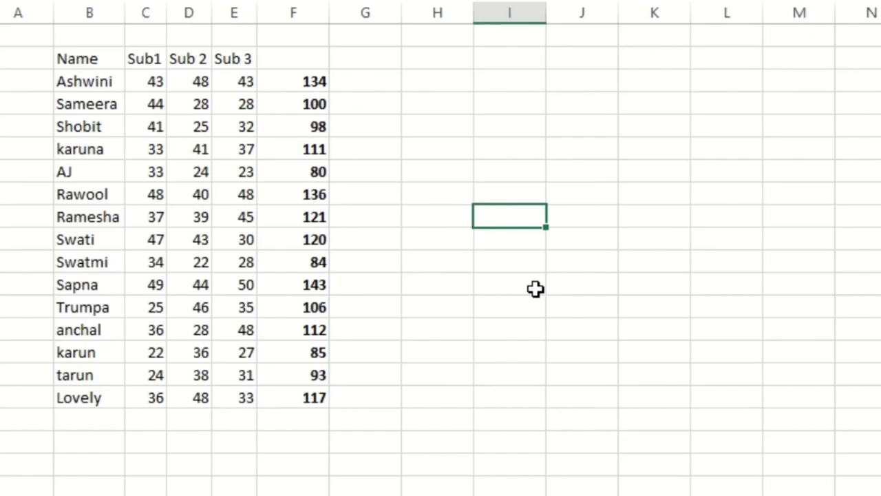
type("=if9")
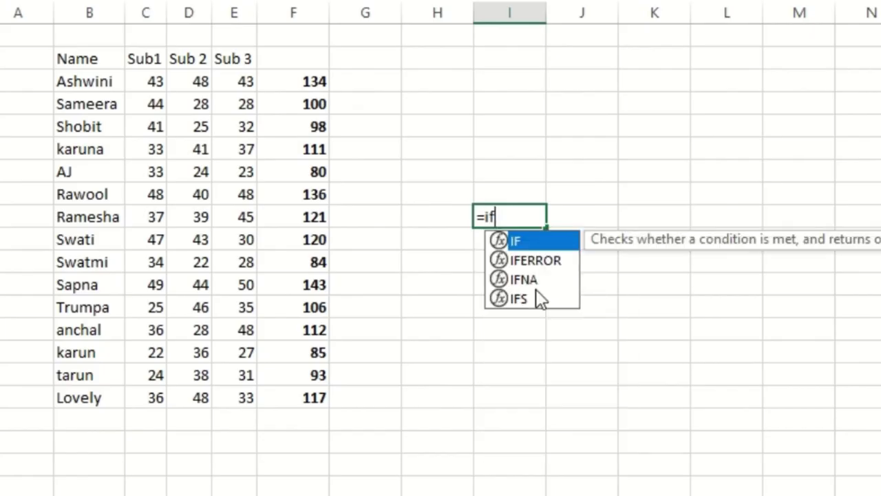
key("BackSpace")
key("BackSpace")
key("BackSpace")
type("if(")
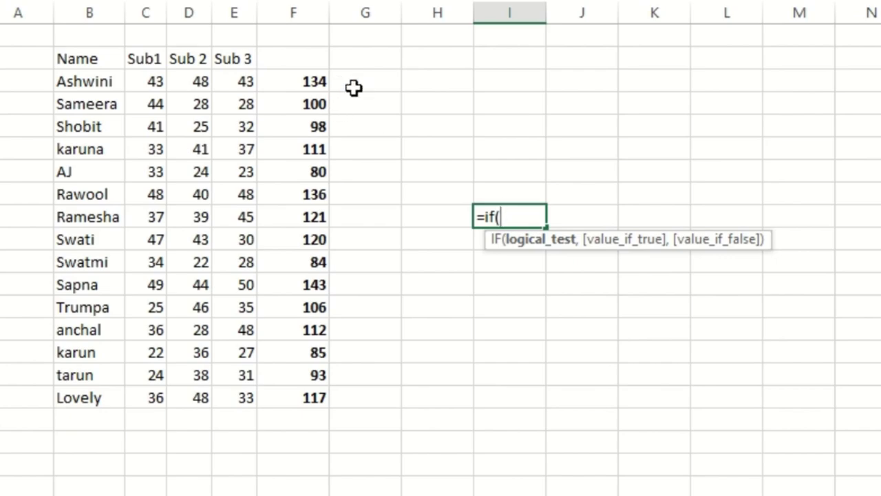
left_click(289, 83)
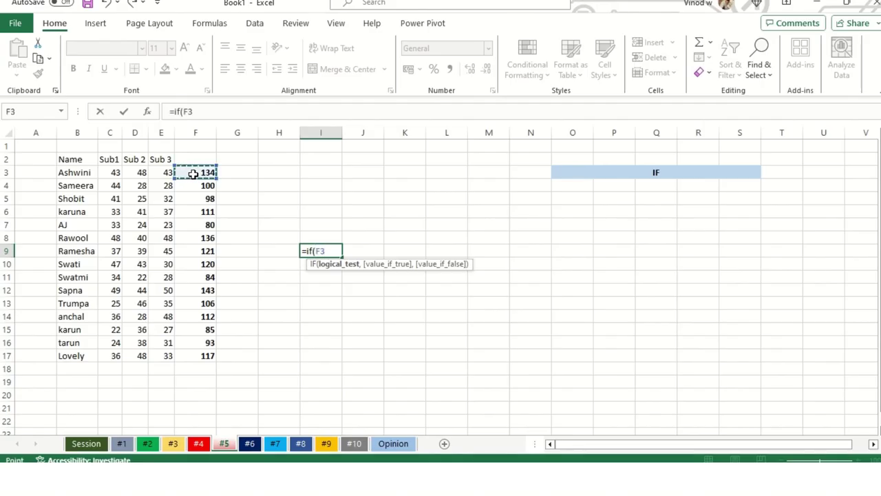
type("=>90")
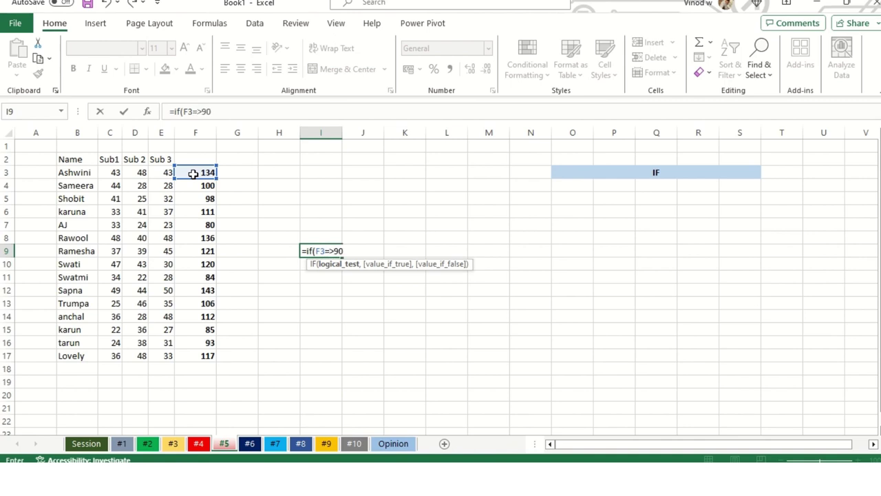
Complete the IF formula in I9 with "Pass" as the true value and "Fail" as the false value
type(",")
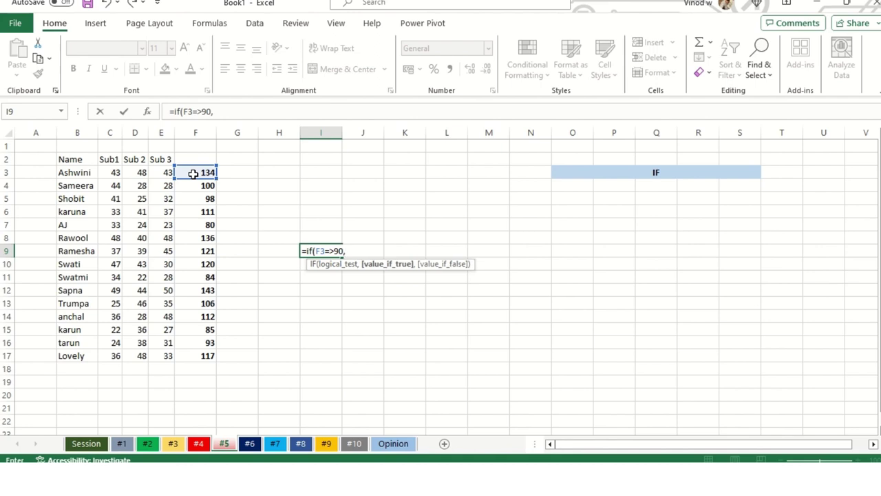
type("\"Pass\",")
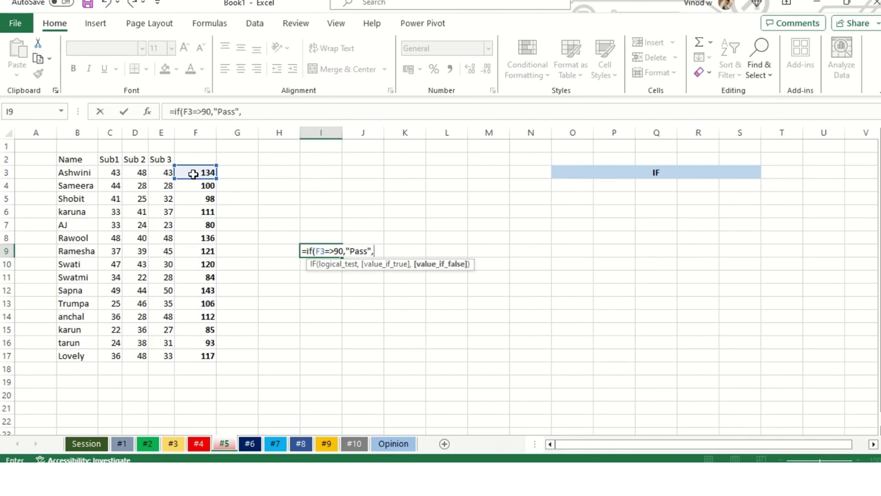
type("\"Fail")
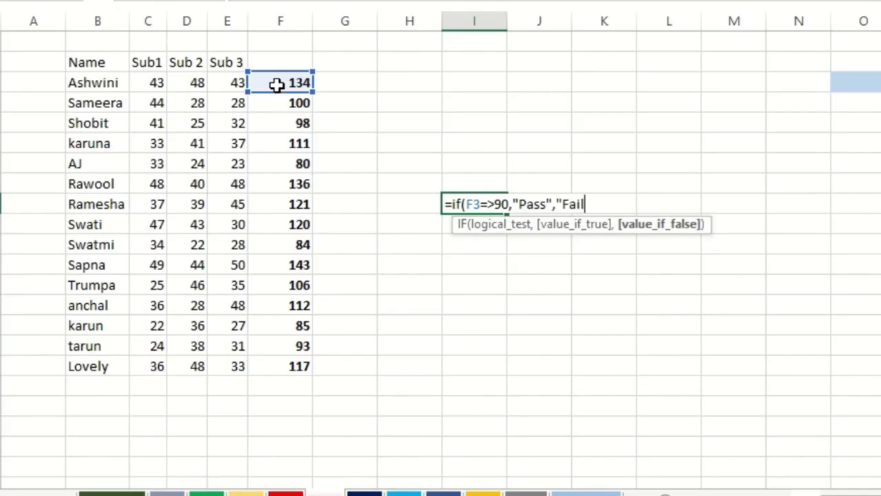
type("\"")
key("Return")
key("Return")
key("Up")
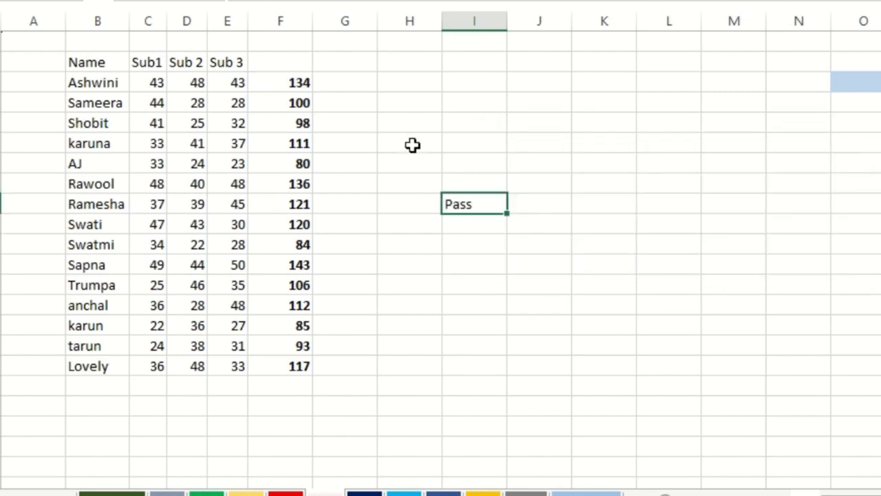
Move the IF formula from I9 to G3 and fill it down to G17 for all students
key("ctrl+x")
left_click(359, 82)
key("ctrl+v")
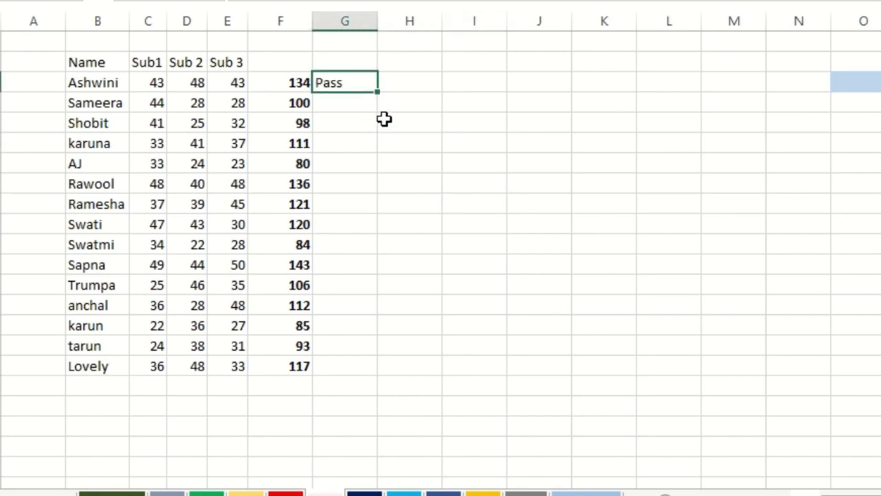
left_click_drag(378, 92, 386, 372)
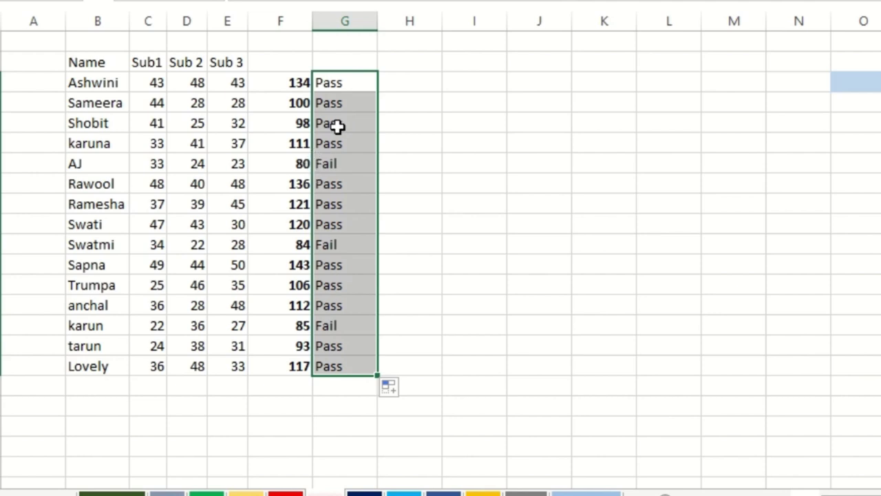
Colour the text of the Fail results in G7, G11 and G15 red
left_click(343, 164)
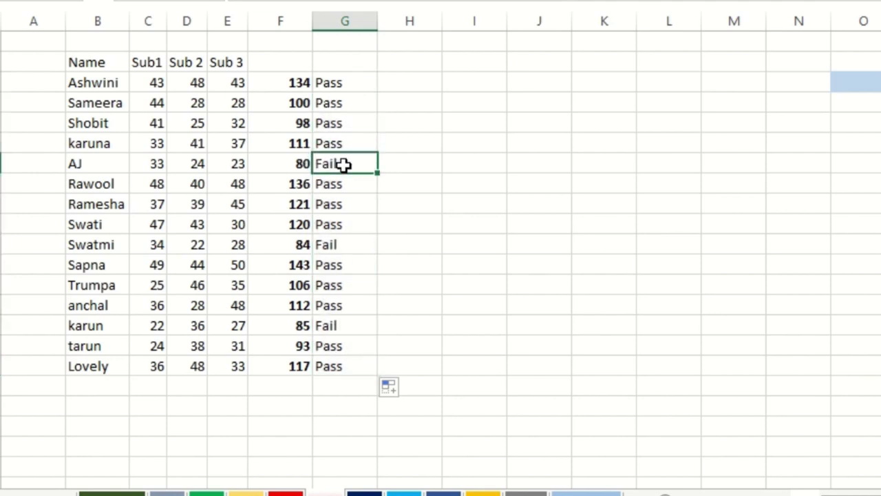
left_click(349, 243, "ctrl")
left_click(342, 327, "ctrl")
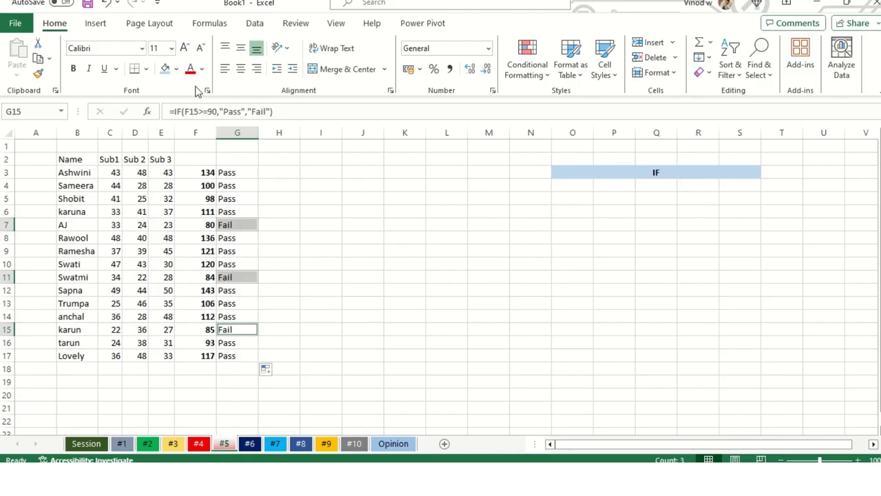
left_click(272, 0)
left_click(409, 205)
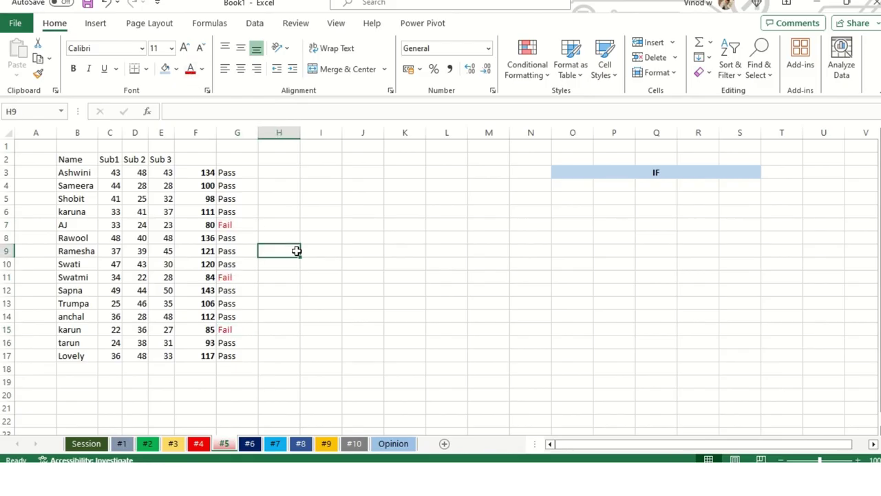
Copy the names and subject marks table and open the INDEX and MATCH sheet #6
left_click(658, 173)
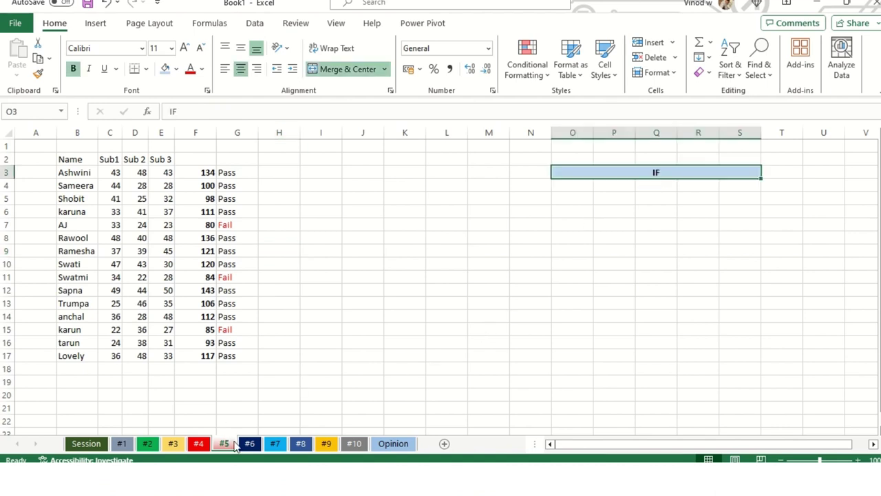
left_click_drag(53, 156, 169, 346)
key("ctrl+c")
left_click(250, 443)
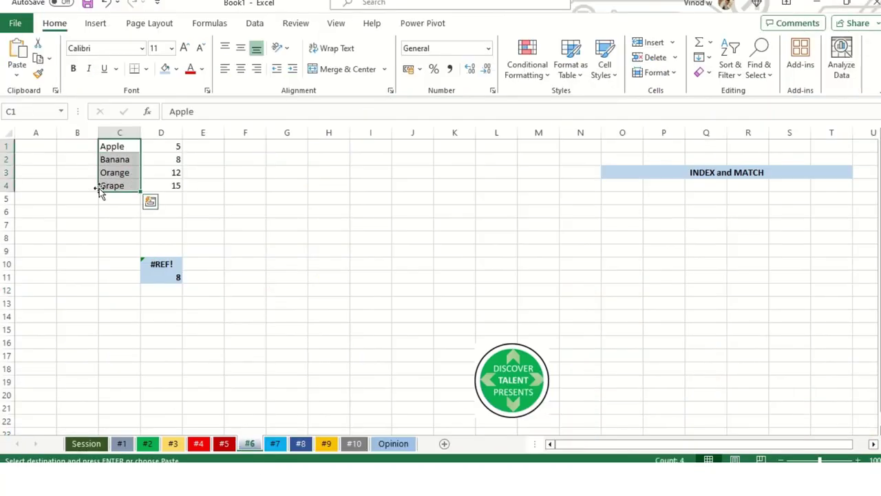
Change the INDEX array in D10's formula to D1:D4, the value column of the fruit table
left_click_drag(172, 147, 176, 183)
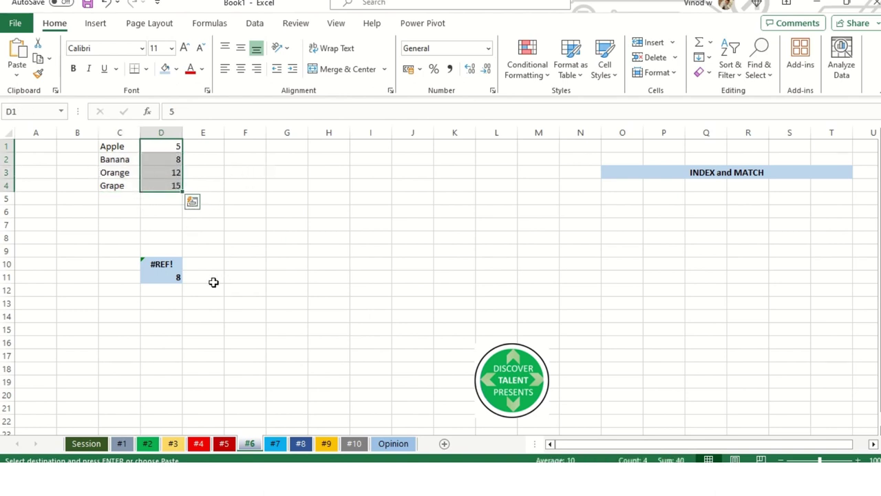
left_click(172, 276)
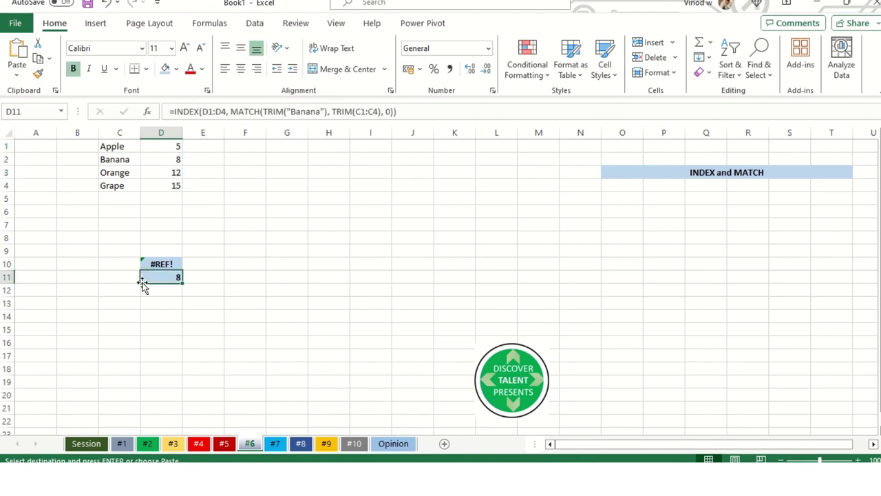
left_click(164, 264)
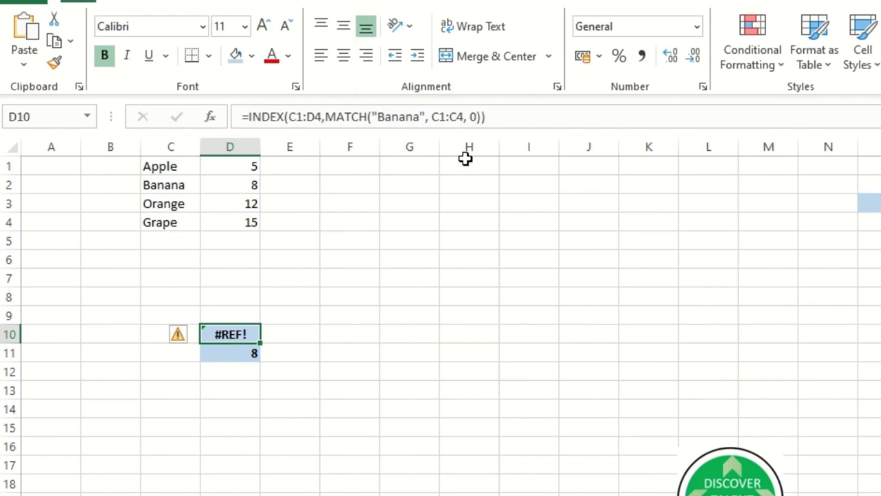
left_click(403, 272)
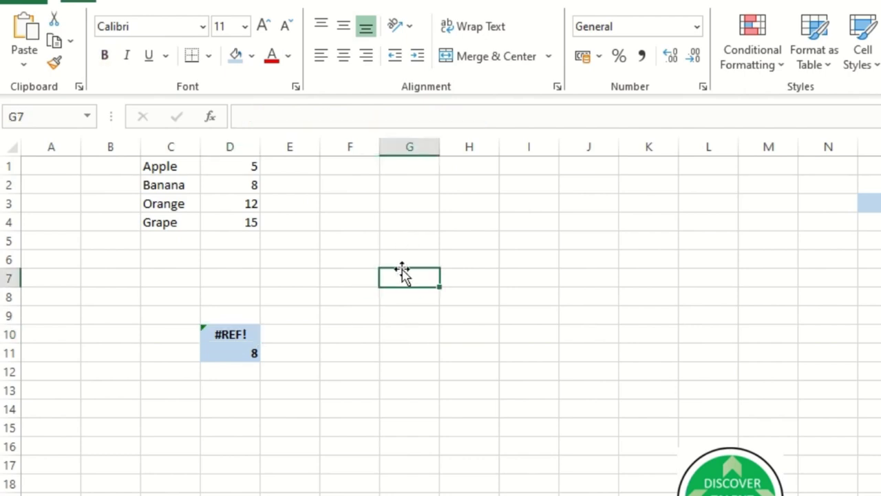
left_click(224, 333)
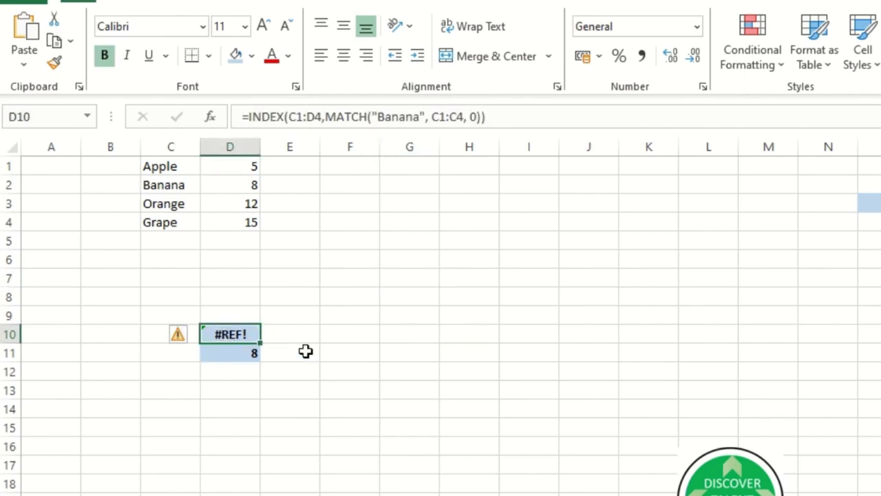
key("Return")
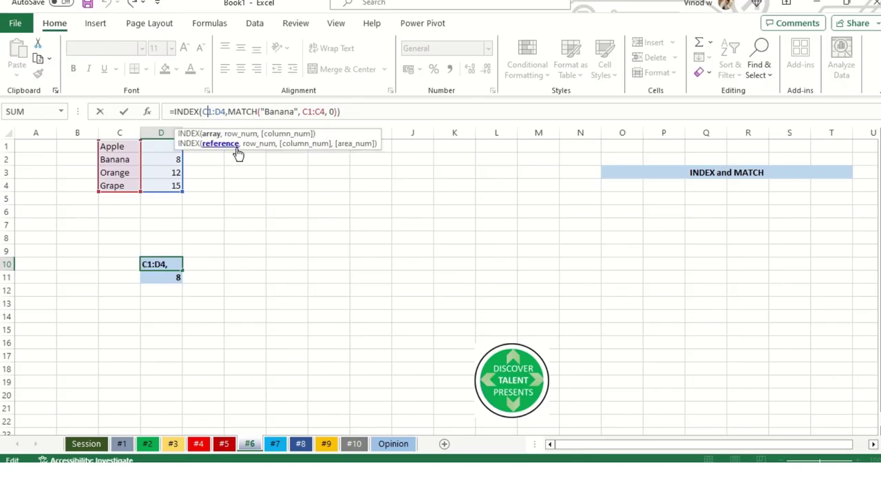
key("BackSpace")
type("D")
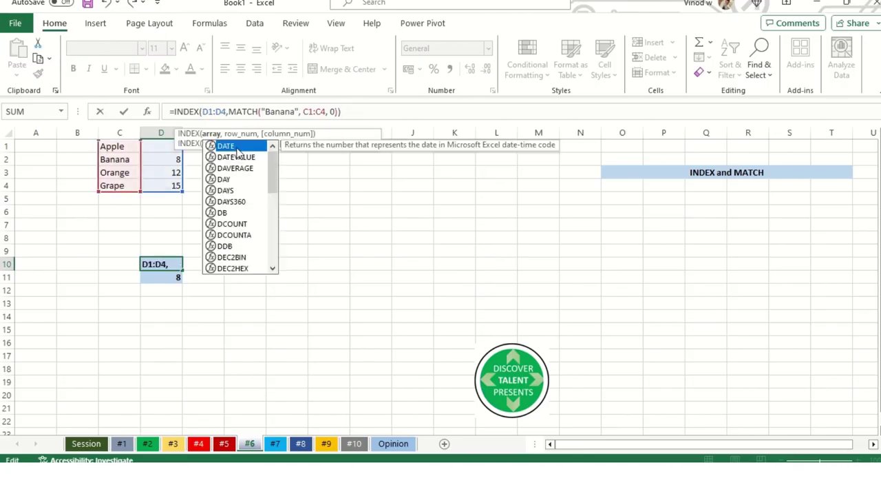
key("Return")
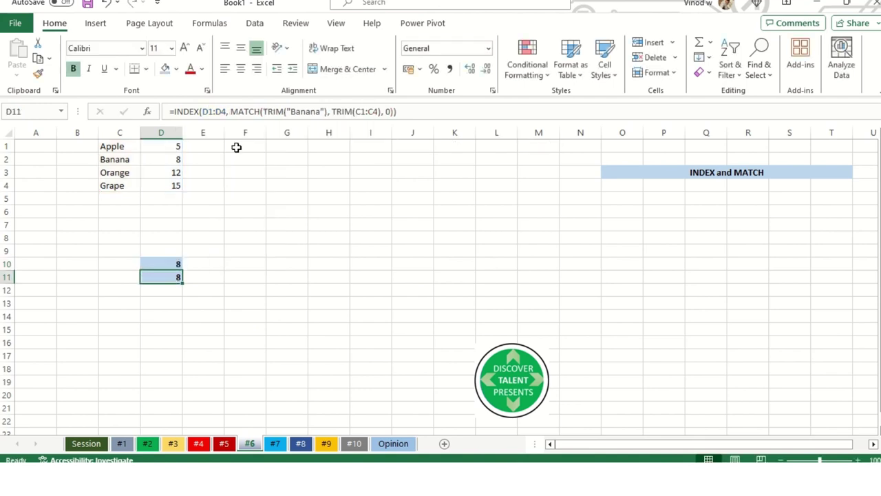
Compare the plain INDEX and MATCH formula in D10 with the TRIM version in D11
left_click(178, 262)
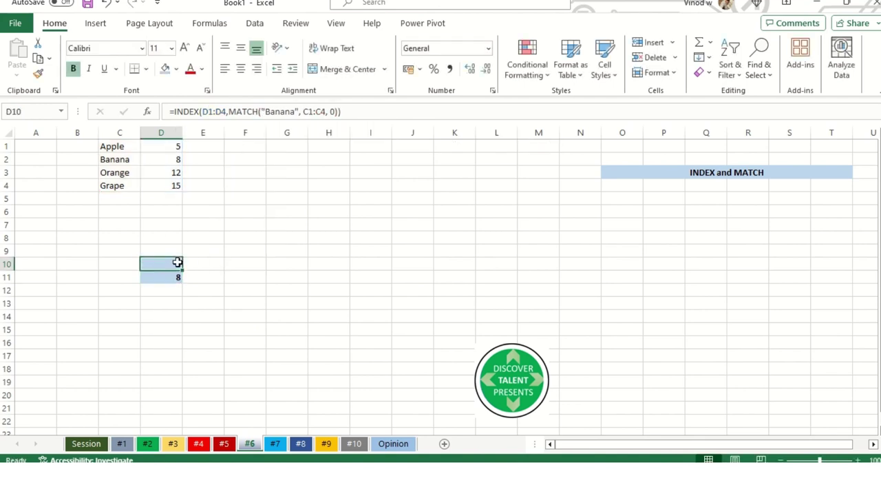
left_click(354, 111)
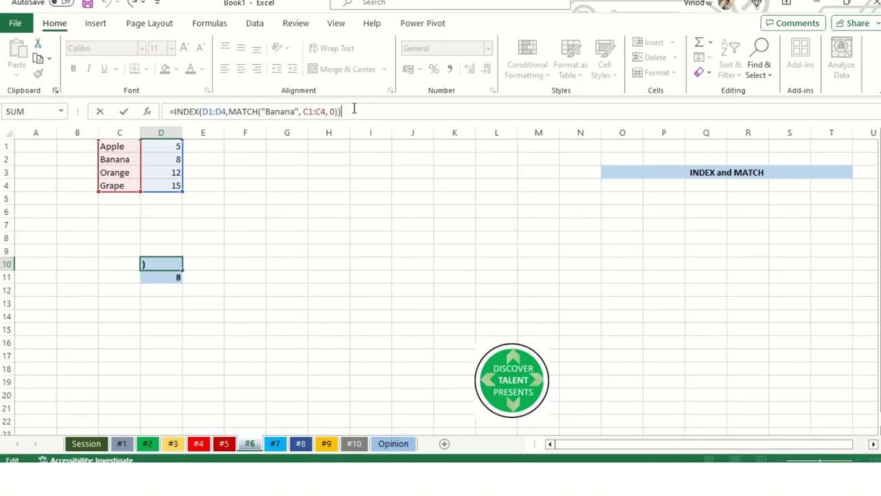
key("Return")
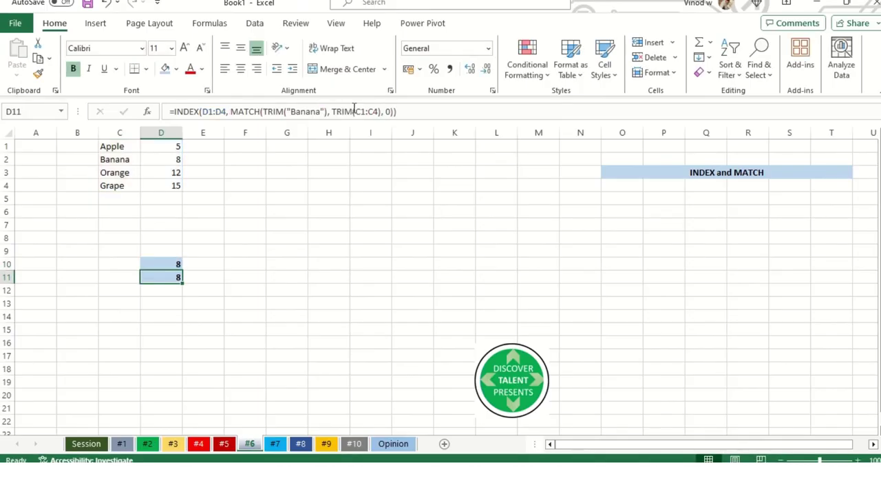
left_click(276, 260)
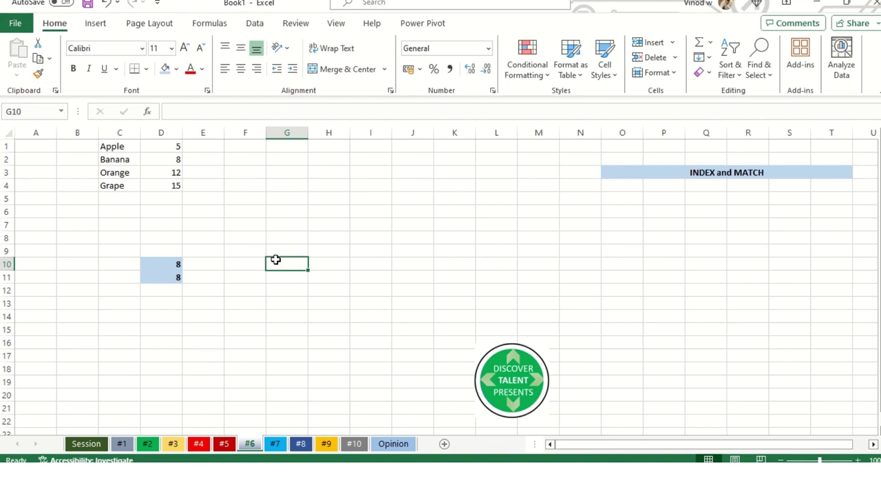
left_click(153, 264)
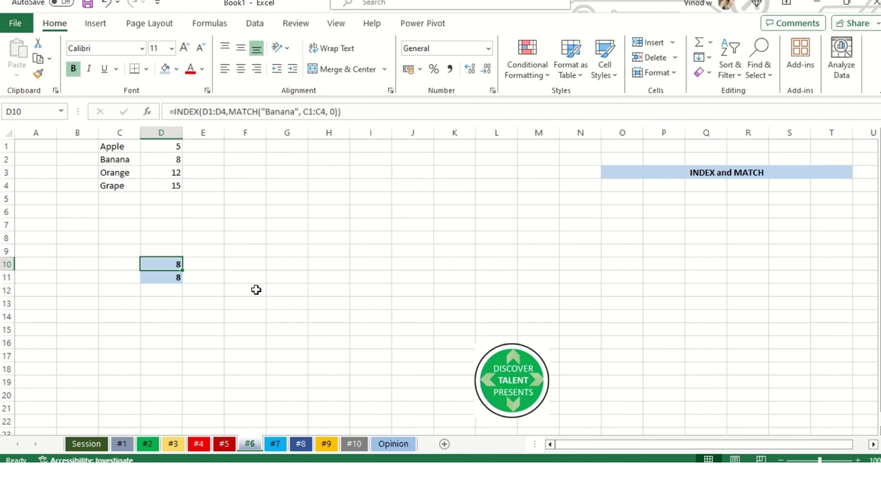
key("Return")
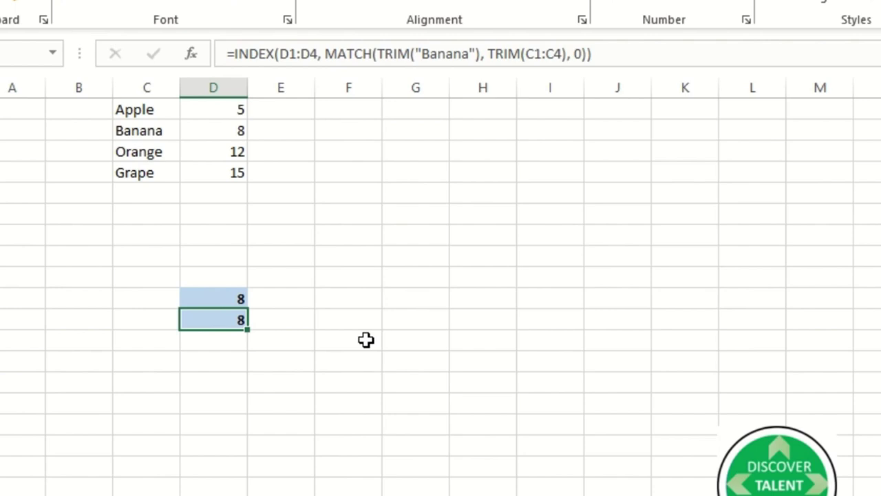
key("Return")
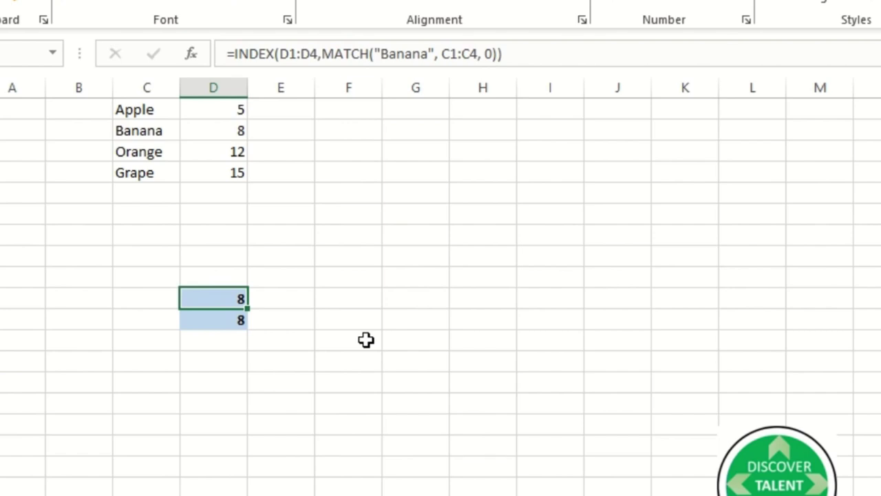
Add a leading space before Banana in C2 and check the INDEX and MATCH formula in D10
left_click(156, 127)
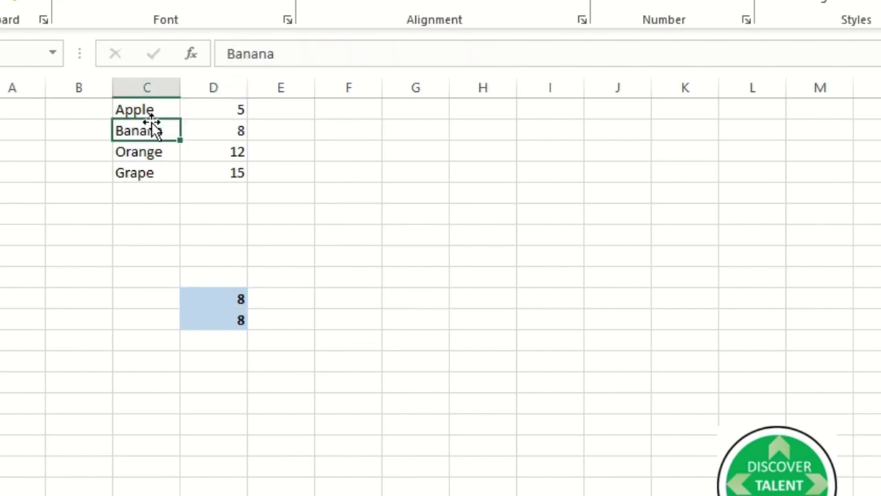
left_click(229, 47)
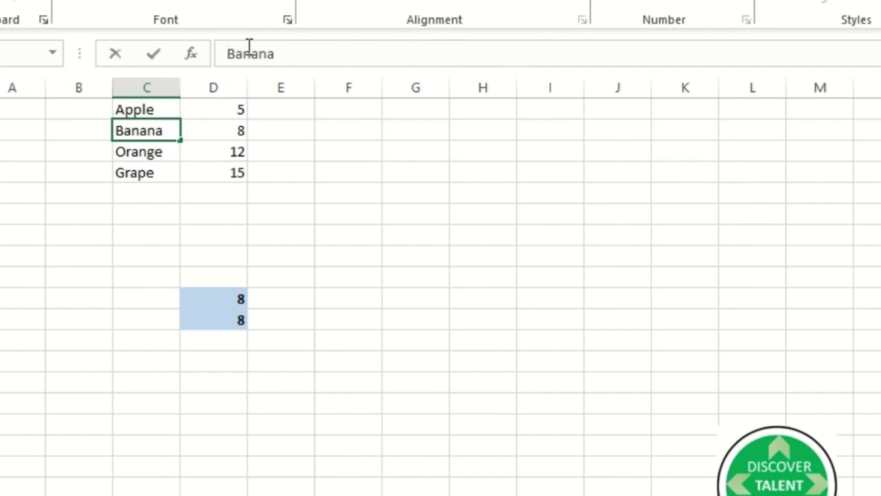
key("Return")
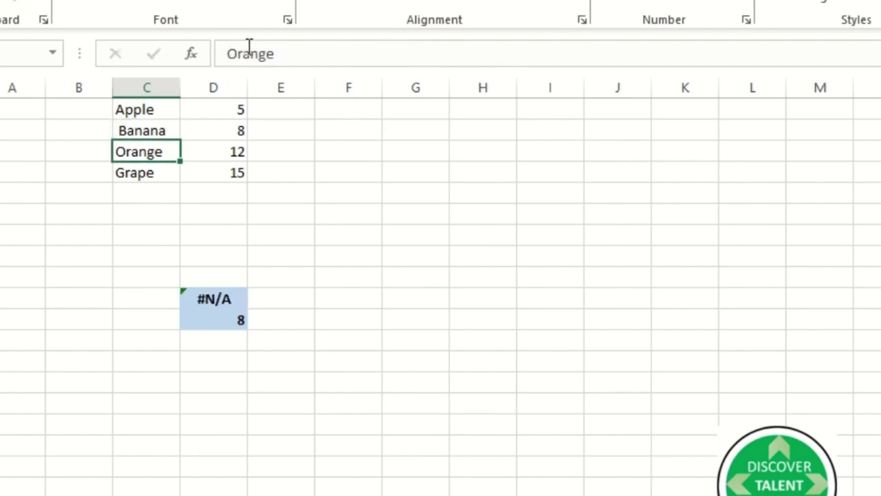
left_click(236, 303)
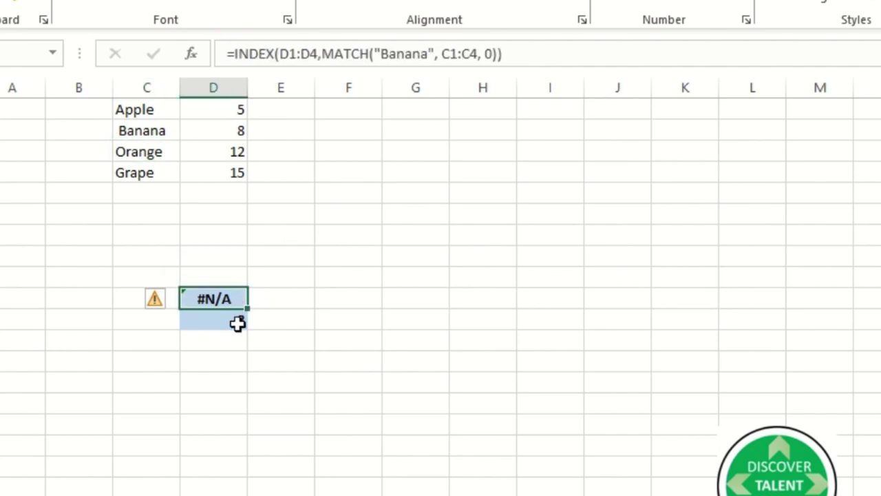
Start an INDEX formula in F9 with the fruit values D1:D4 as its array
key("Return")
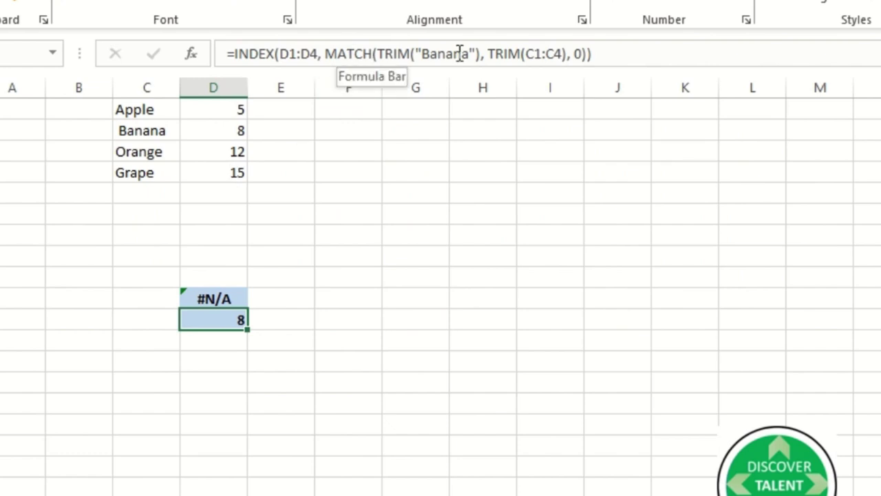
left_click(369, 272)
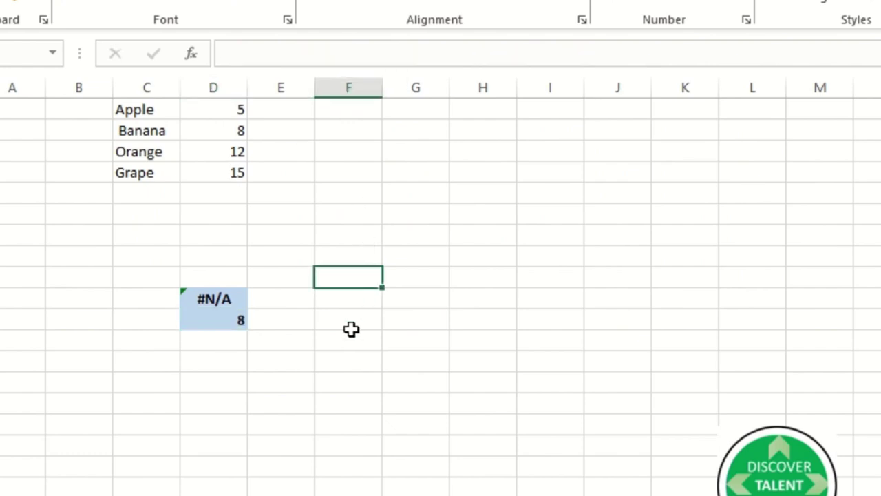
type("=")
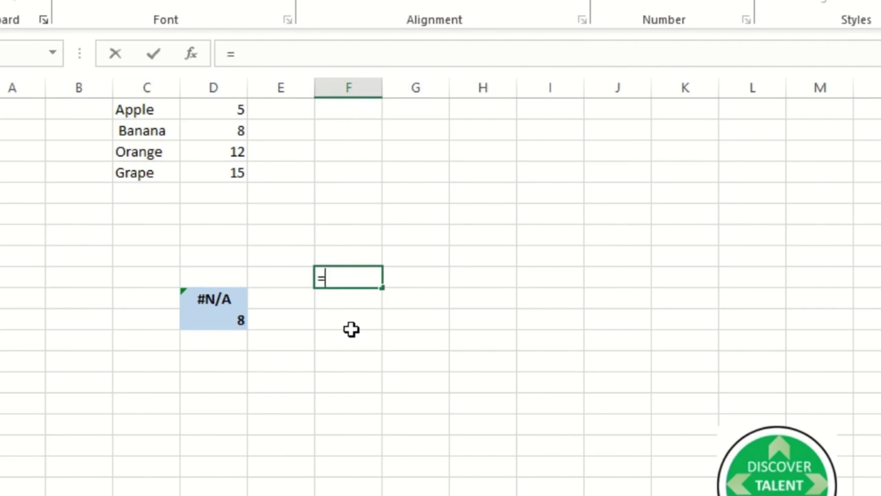
type("inde")
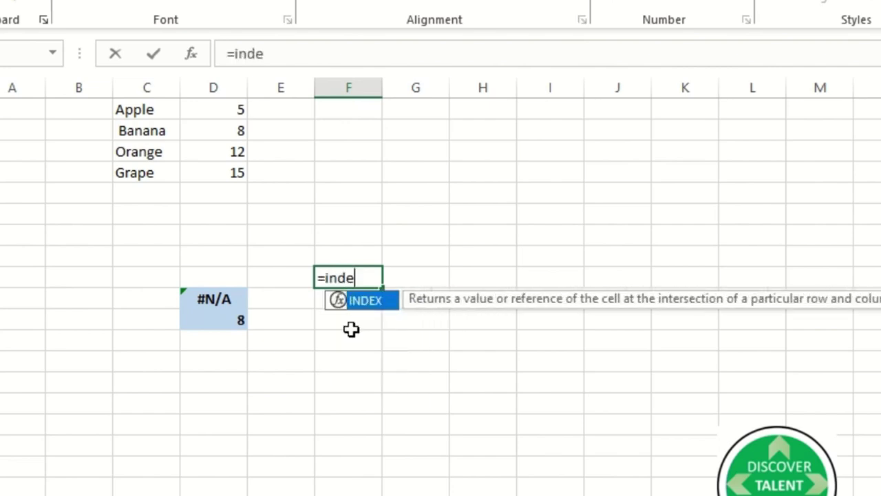
key("Tab")
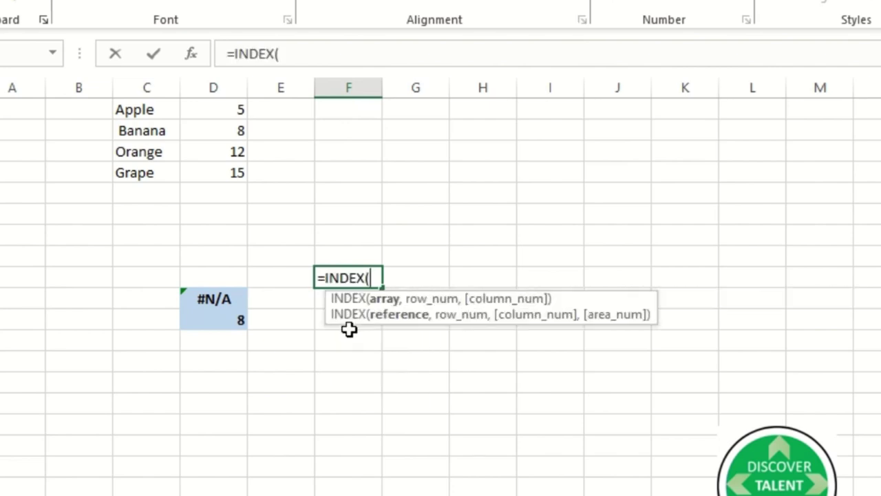
left_click_drag(238, 112, 238, 175)
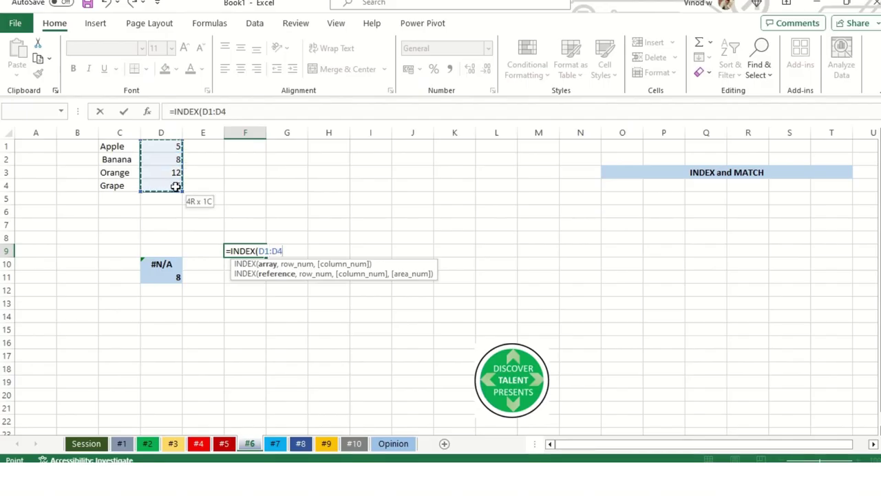
left_click_drag(175, 186, 175, 187)
Complete F9's formula with a nested MATCH for "Apple" in C1:C4 using match type 0
type(",(match")
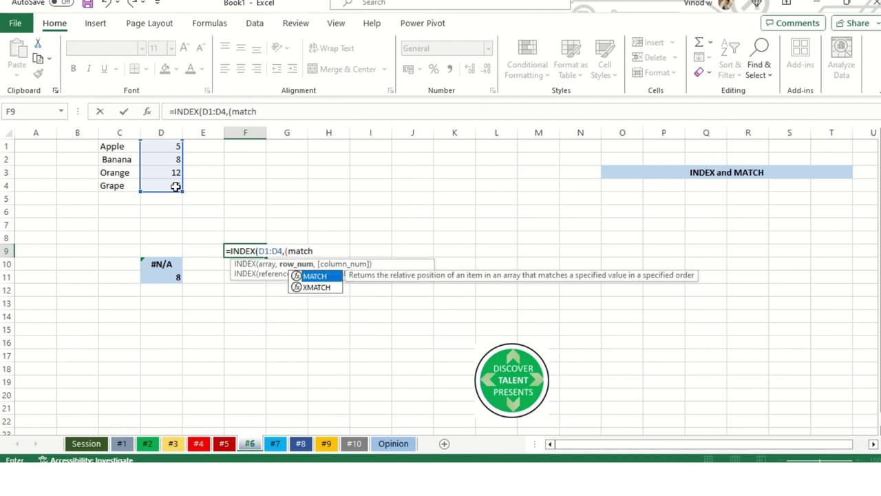
type("(")
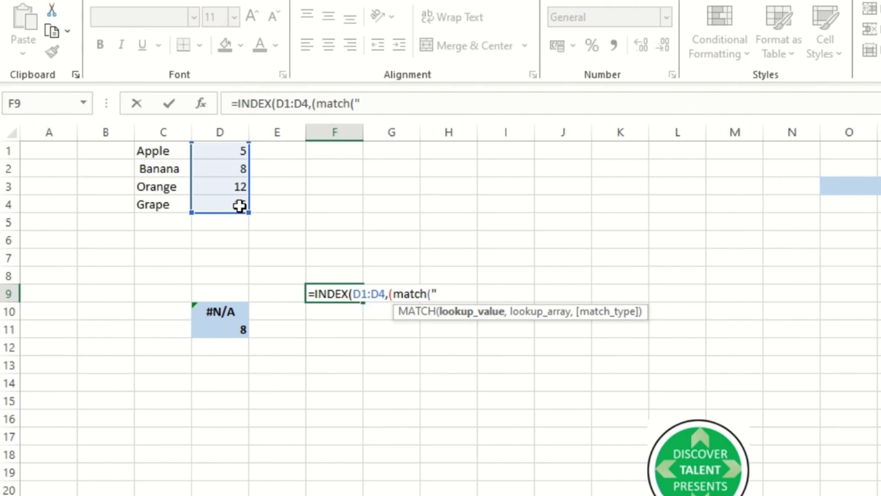
type("\"Apple")
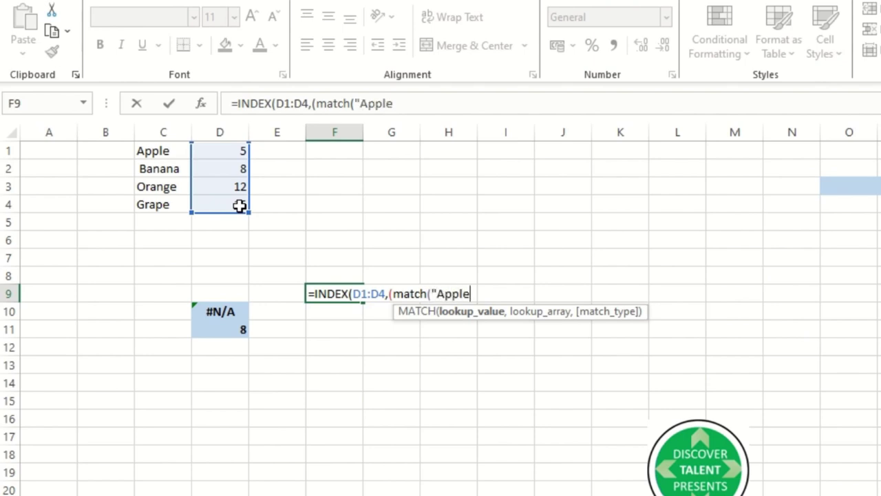
type("\",")
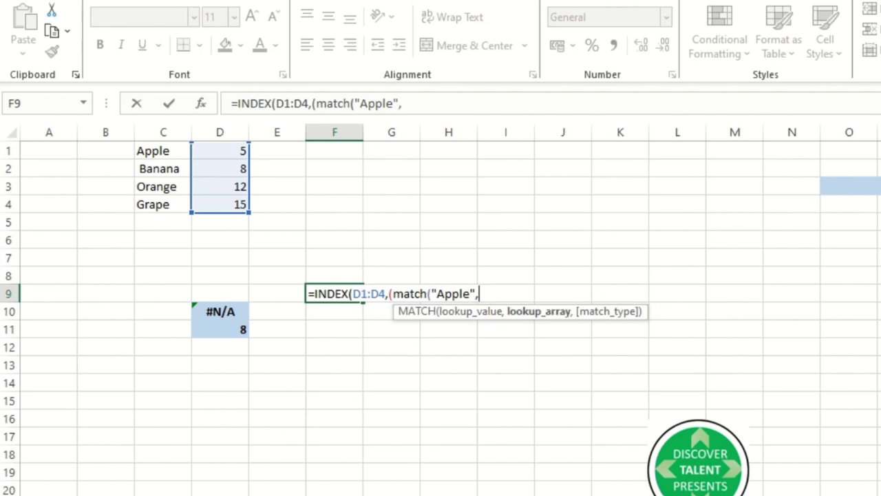
left_click_drag(171, 153, 173, 210)
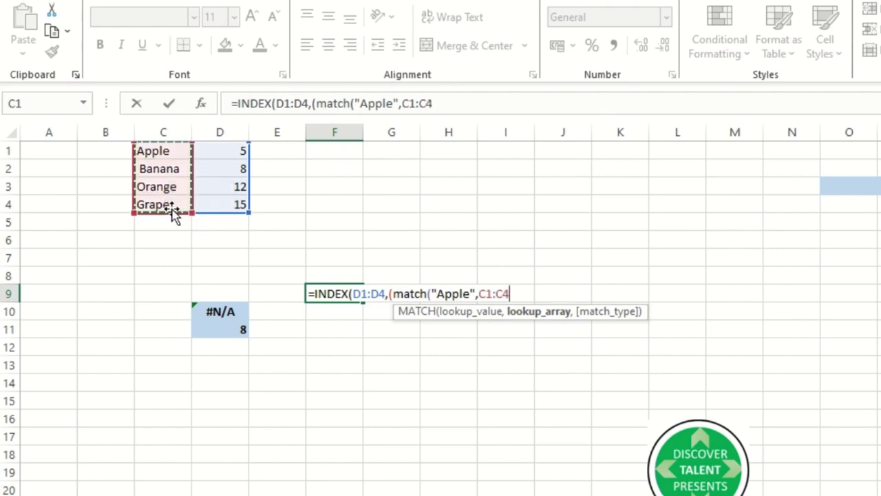
type(",")
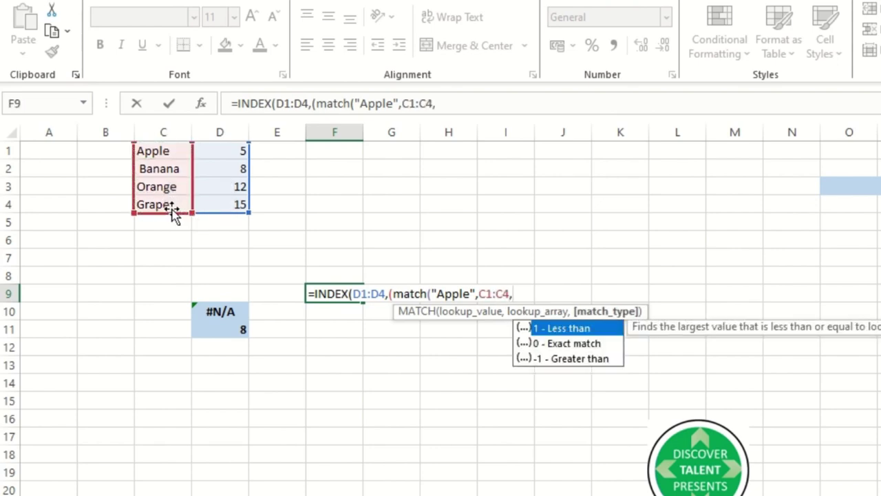
type("0)")
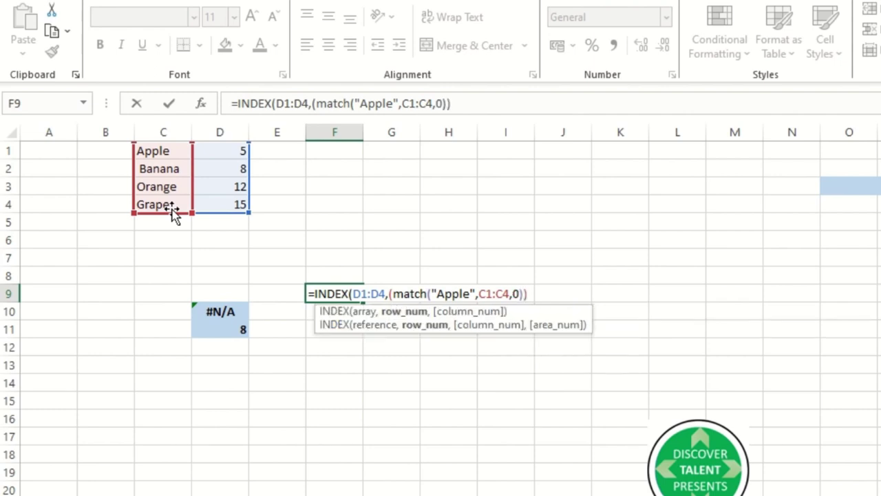
key("Return")
key("Return")
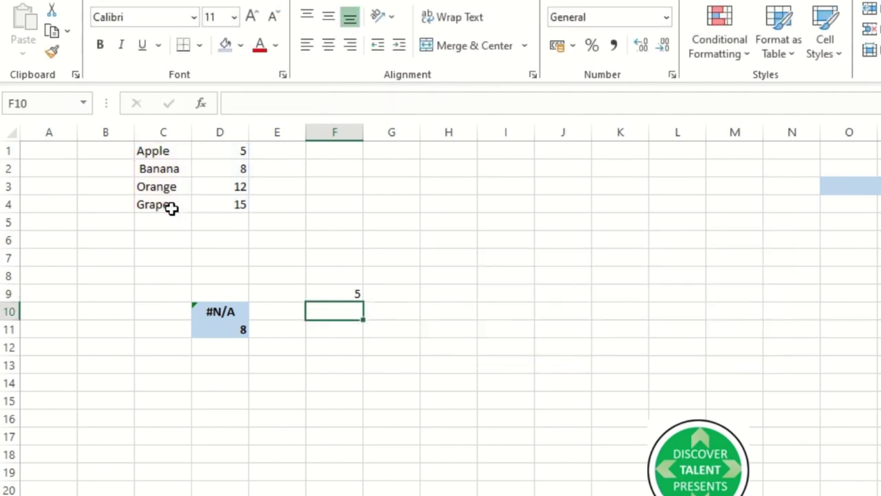
Compare the INDEX and MATCH formula in F9 with the TRIM version in D11
left_click(348, 294)
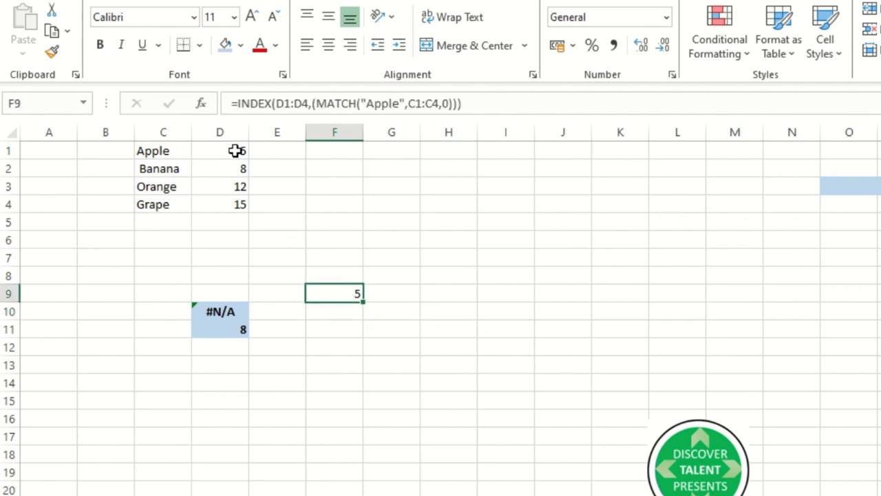
left_click(228, 331)
left_click(332, 291)
Add a leading space before Apple in C1 and check the INDEX and MATCH formula in F9
left_click(176, 153)
left_click(223, 100)
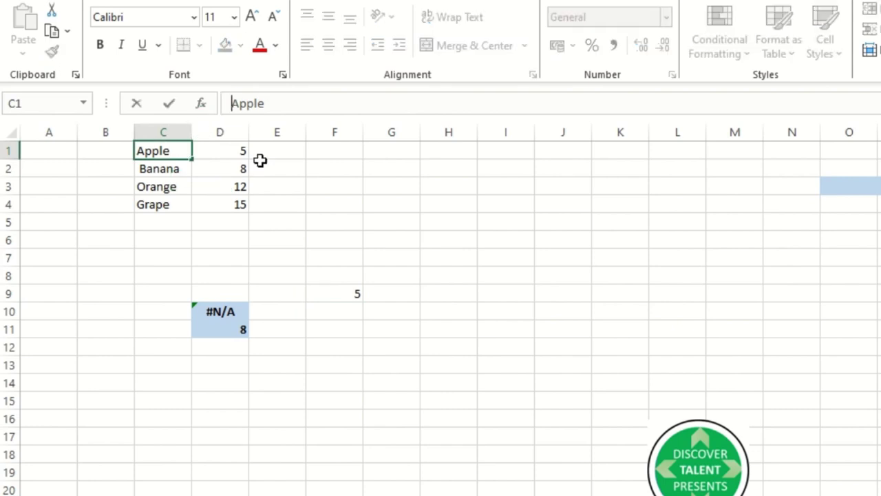
key("Return")
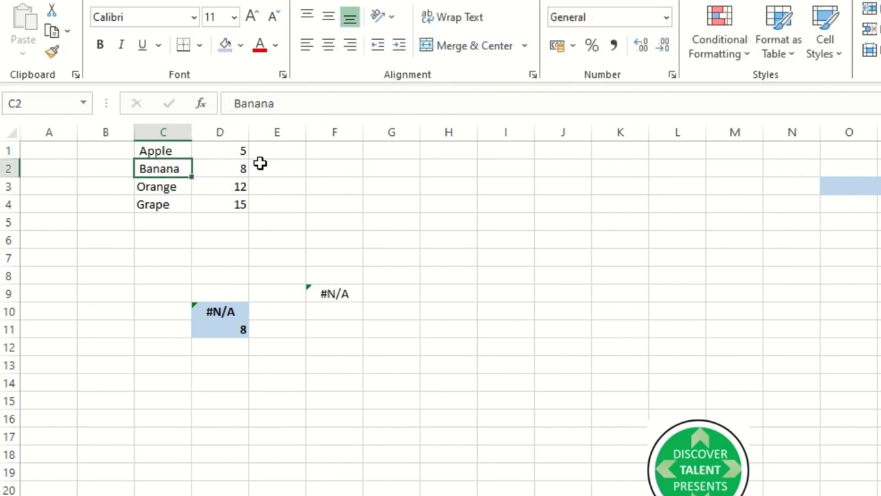
left_click(346, 293)
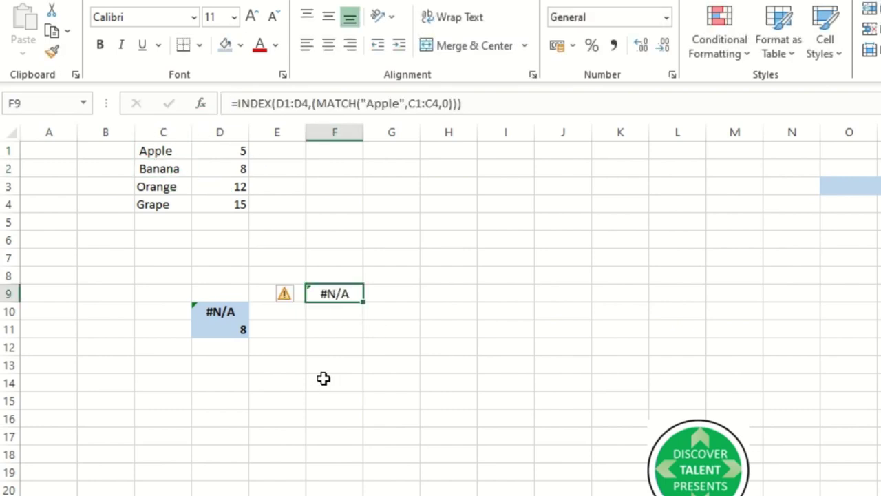
Inspect the MATCH part of D11's TRIM formula without changing it
left_click(230, 329)
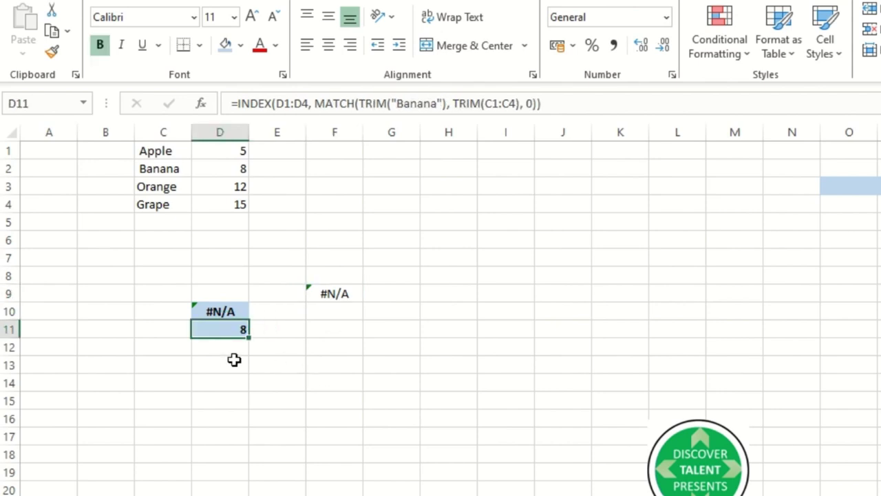
double_click(334, 103)
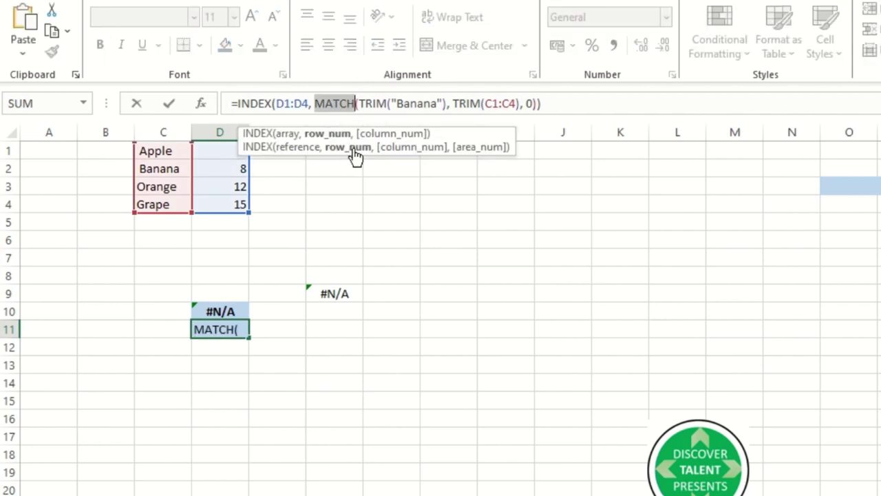
key("Escape")
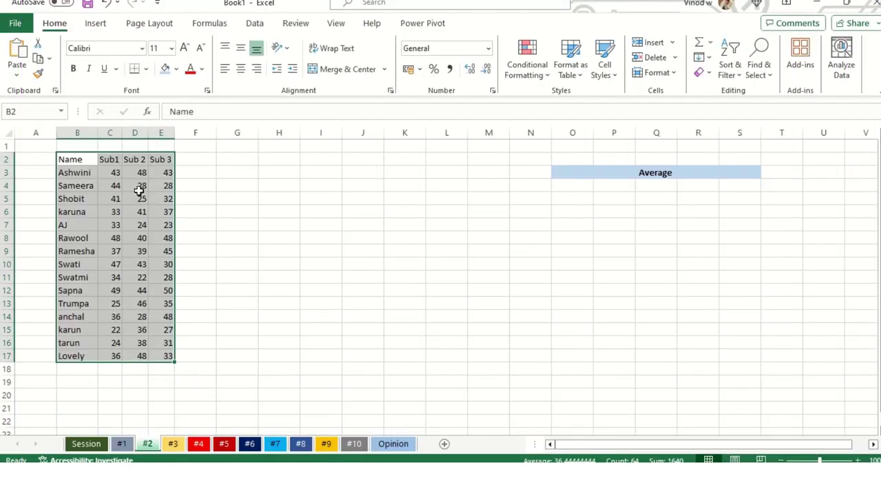
Copy the names and subject marks table from sheet #2 to D3 on the COUNT IF sheet #7
key("ctrl+c")
left_click(275, 443)
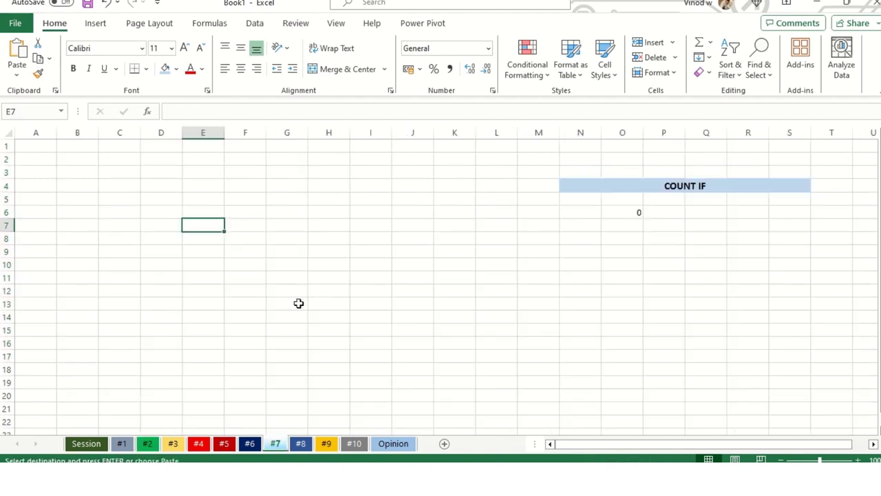
left_click(150, 175)
key("ctrl+v")
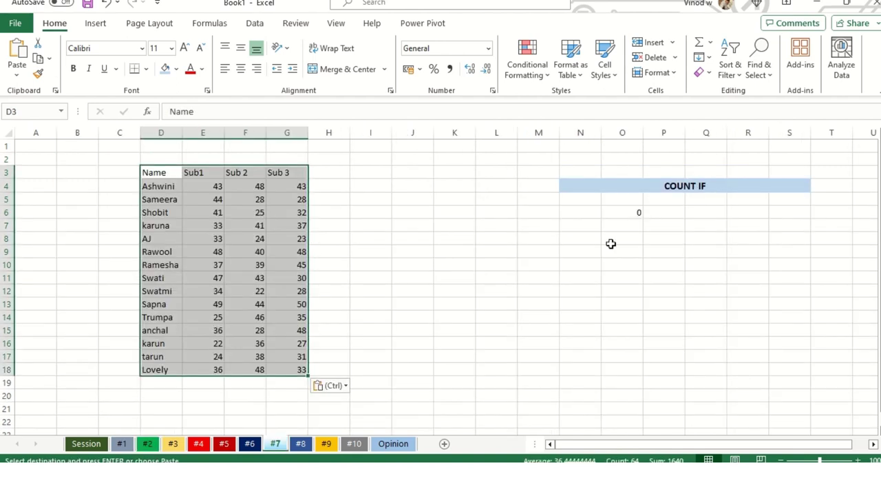
Change the COUNTIF range in O6 to E4:G18, covering all three subjects' marks
left_click(623, 212)
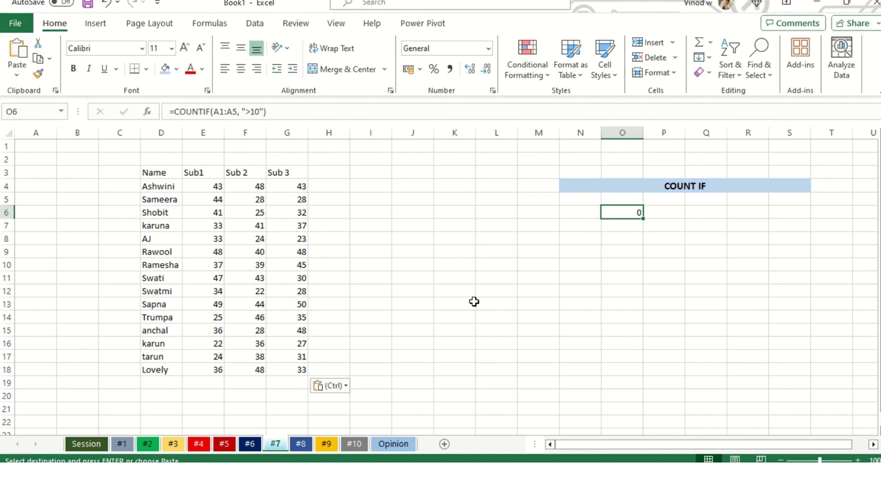
left_click(303, 110)
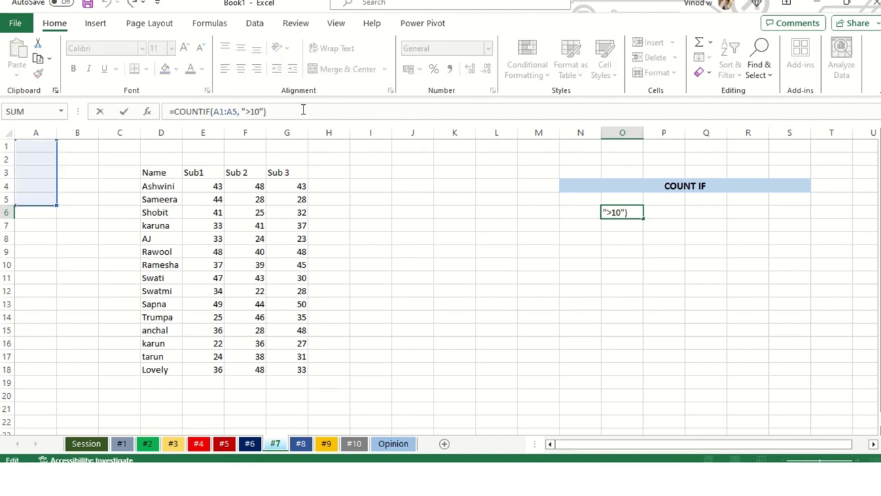
left_click_drag(61, 179, 226, 220)
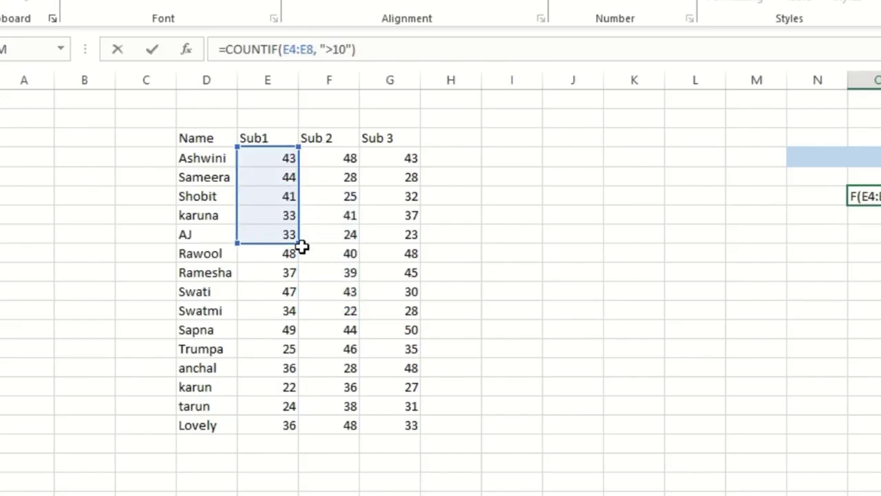
left_click_drag(303, 246, 431, 430)
key("Return")
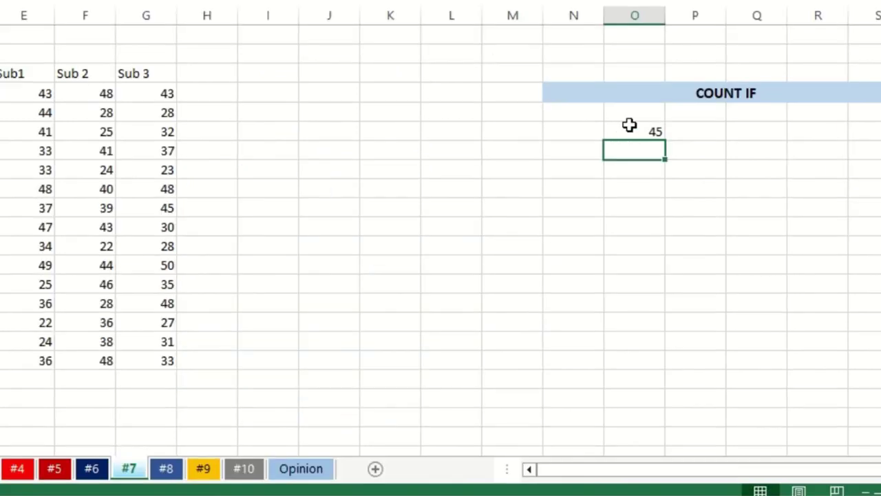
Format the COUNTIF cell O6 with a light blue fill and bold text
left_click(873, 196)
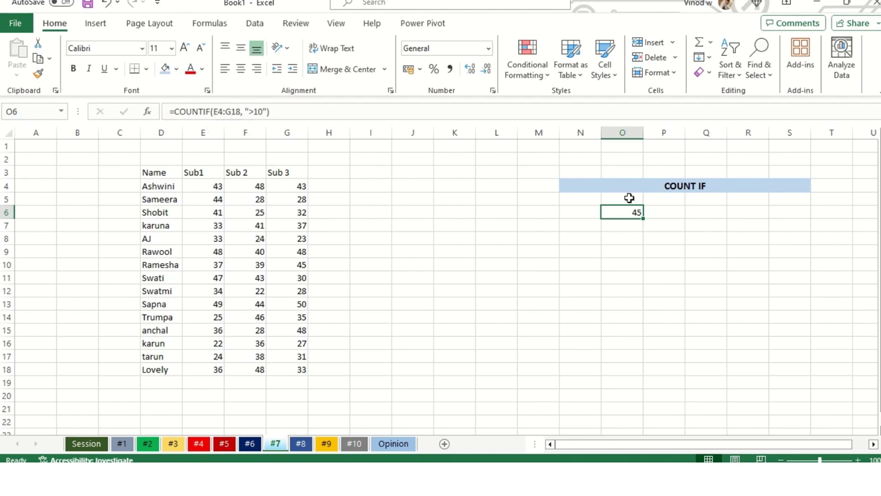
left_click(165, 69)
left_click(73, 68)
left_click(478, 249)
left_click(608, 214)
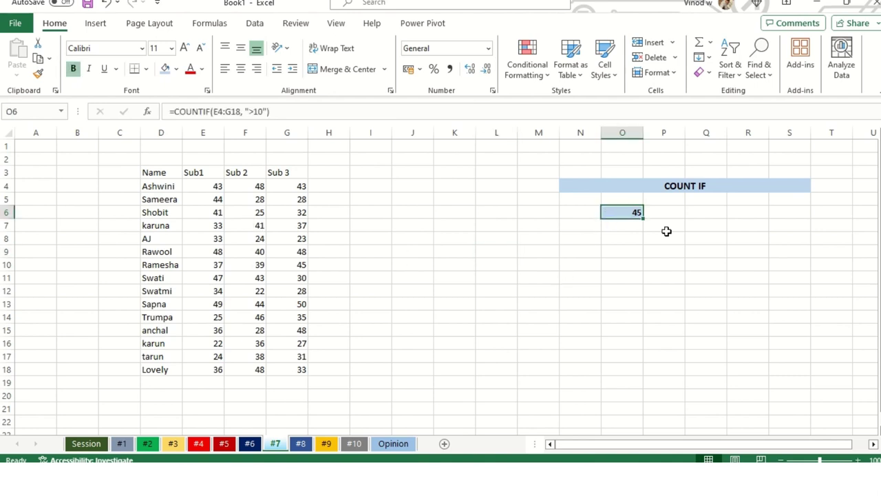
left_click(714, 189)
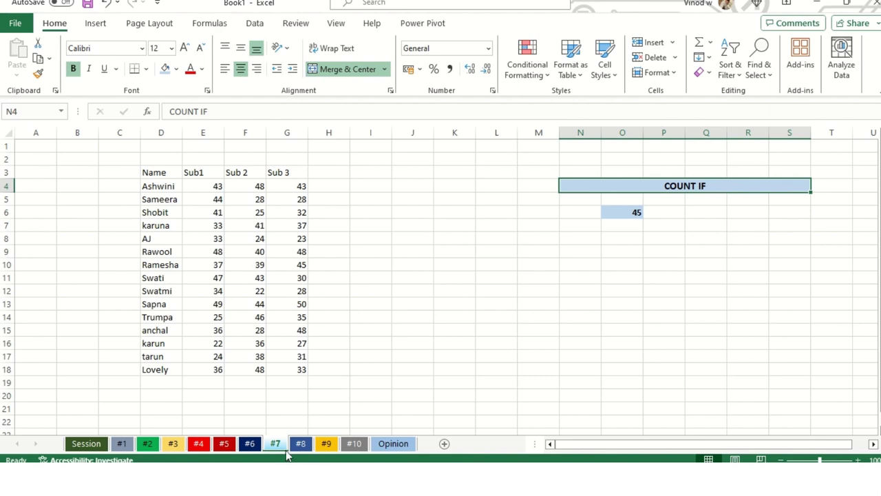
Paste the names and marks table at C3 on the CONCATENATE sheet #8 and insert an empty column before Sub1
left_click(300, 445)
left_click(691, 195)
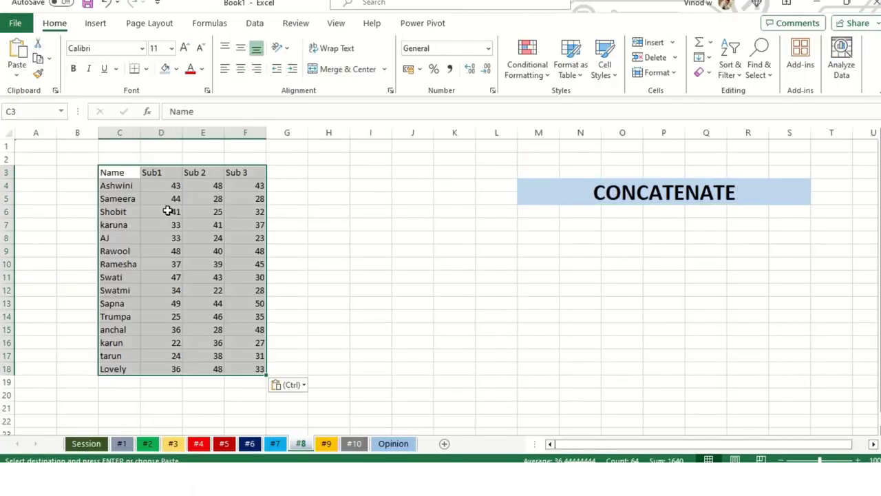
left_click(167, 126)
right_click(167, 126)
left_click(202, 258)
left_click(151, 183)
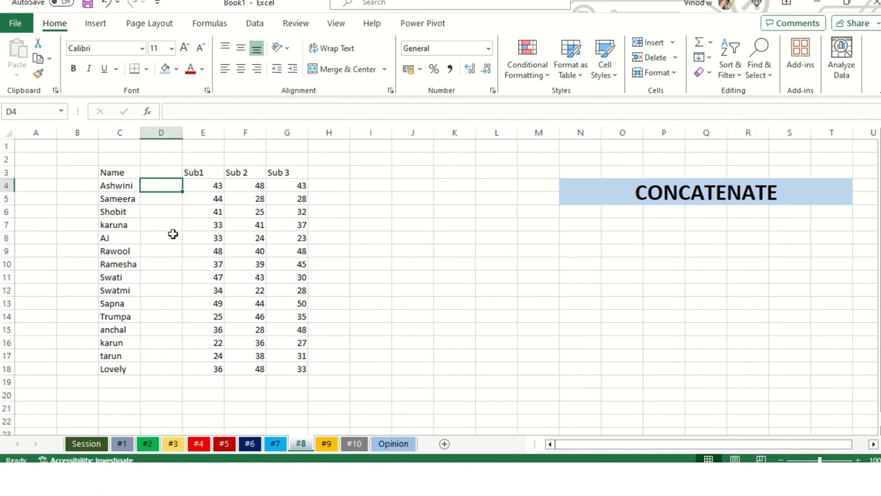
Delete columns E to G containing the Sub1, Sub 2 and Sub 3 marks
left_click_drag(117, 277, 131, 370)
left_click_drag(206, 132, 275, 142)
right_click(295, 134)
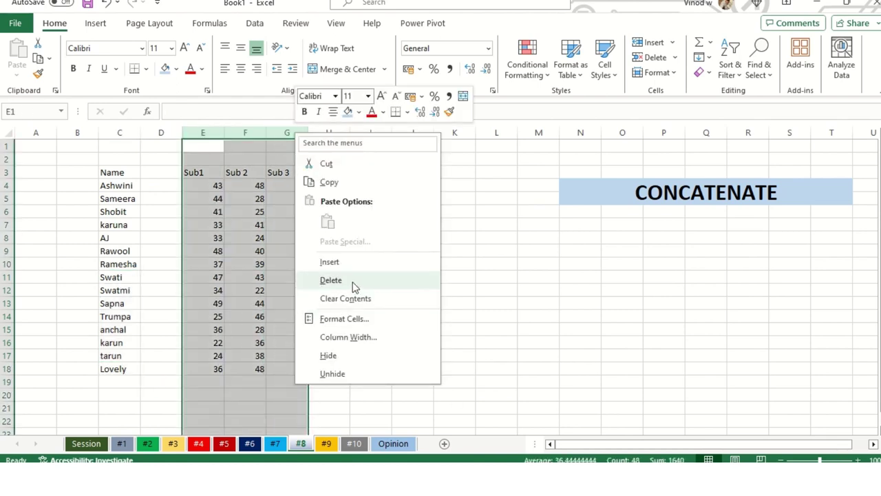
left_click(328, 280)
left_click(292, 190)
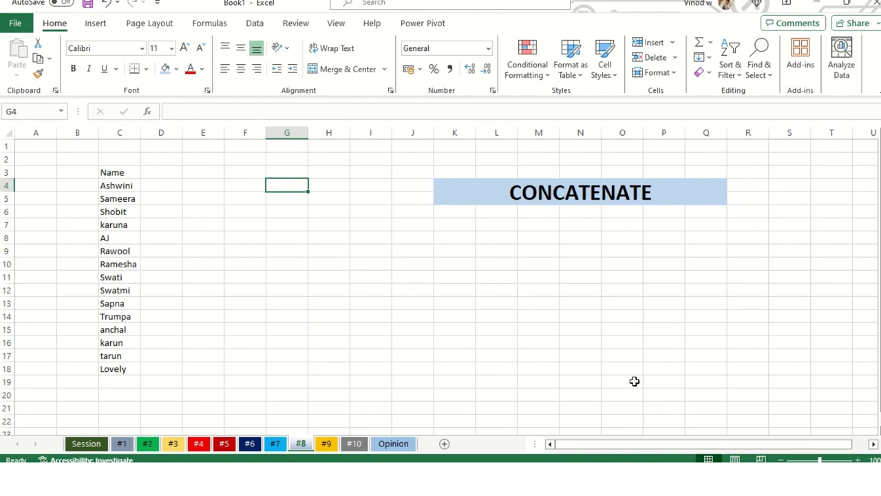
Move the names in C12:C18 into column D, starting at D4
left_click_drag(119, 289, 120, 369)
key("ctrl+c")
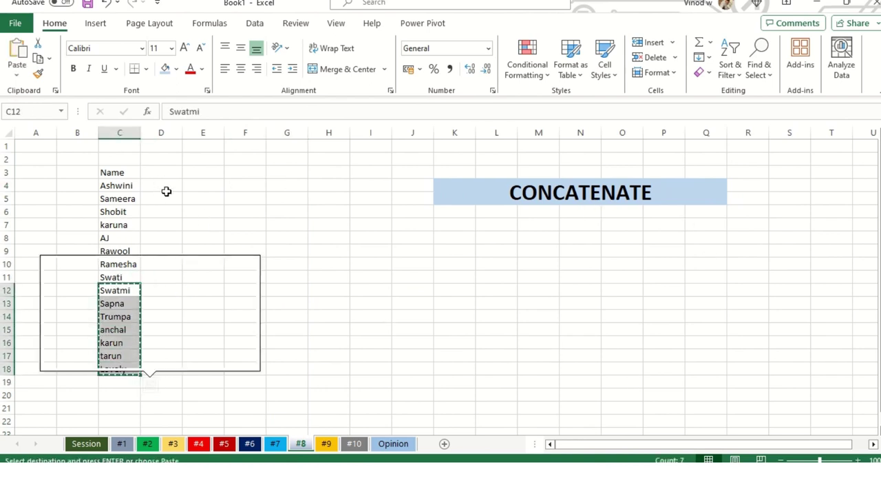
left_click(166, 188)
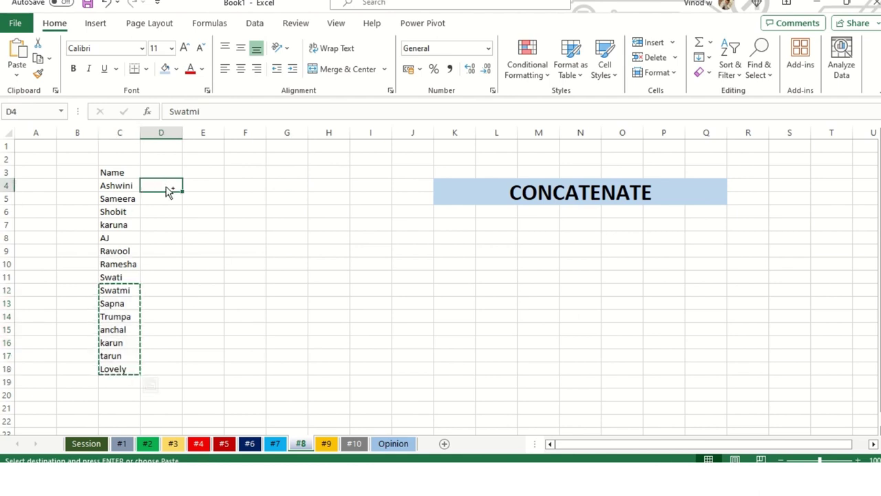
key("Return")
Enter a last name in D11 to complete the final row of the name list
left_click(108, 278)
left_click(148, 280)
type("aho")
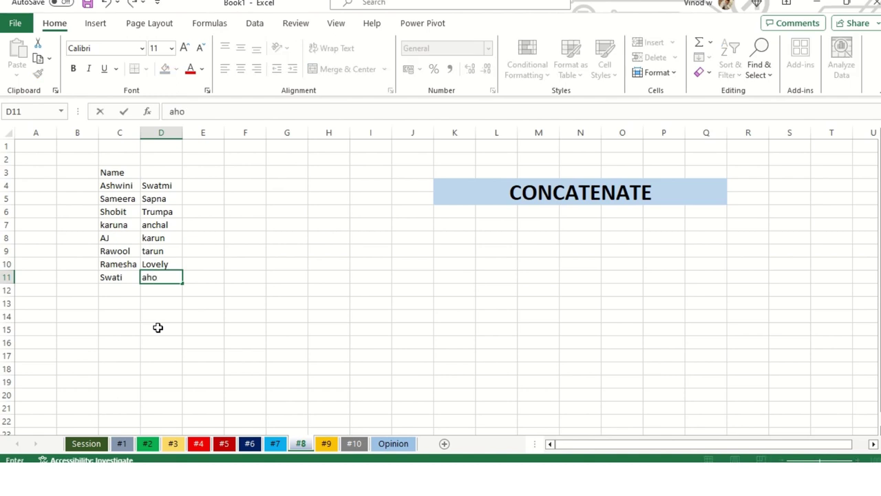
key("BackSpace")
key("BackSpace")
key("BackSpace")
type("uja")
key("Return")
Label the name columns in C3:E3 as First, Last and Full Name
left_click(128, 173)
type("F")
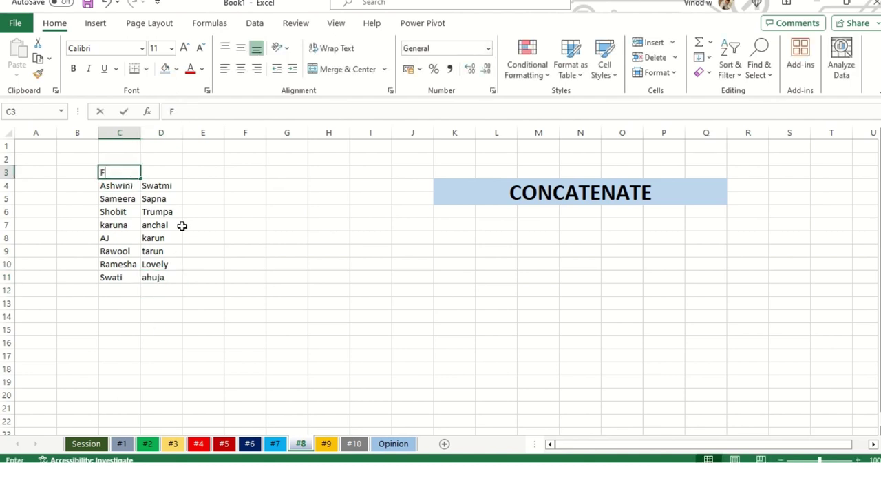
type("irst")
key("Tab")
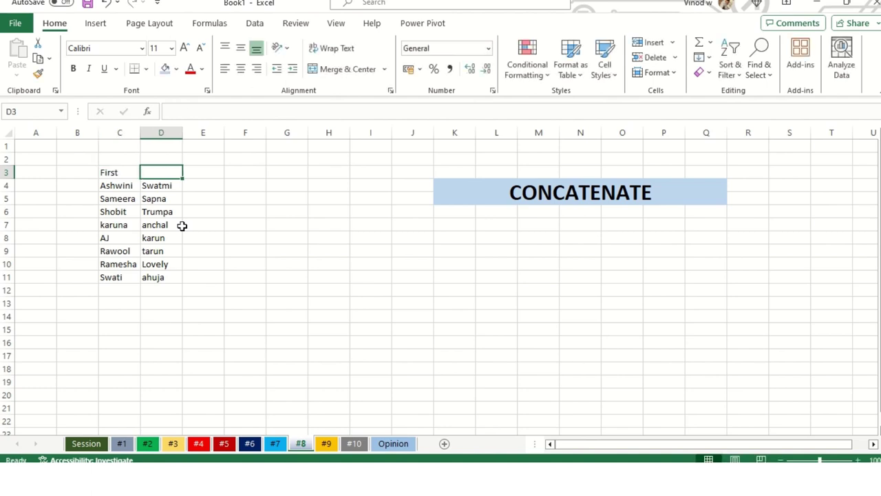
type("Last")
key("Tab")
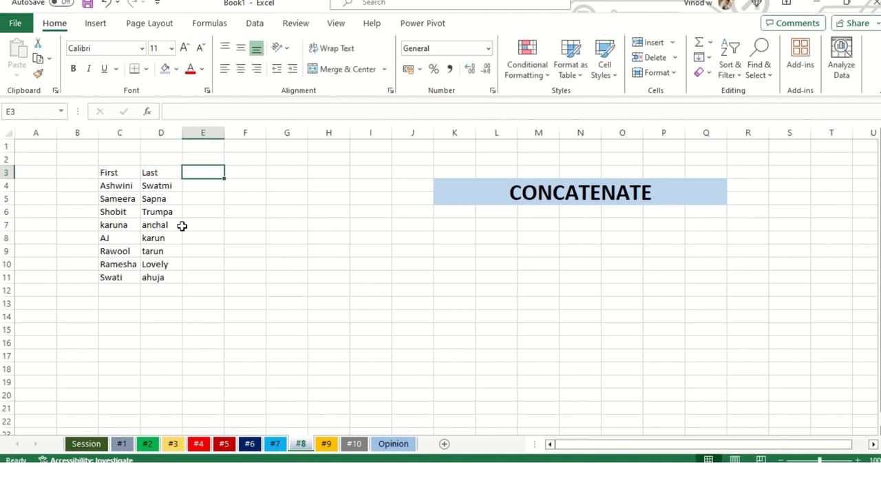
type("Full Name")
key("Return")
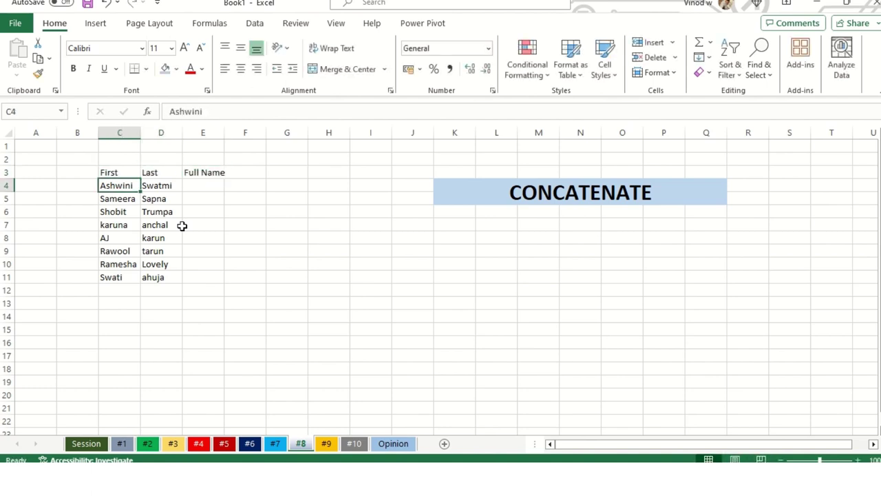
Enter =CONCATENATE(C4,D4) in E4 to join the first and last names
key("Tab")
key("Tab")
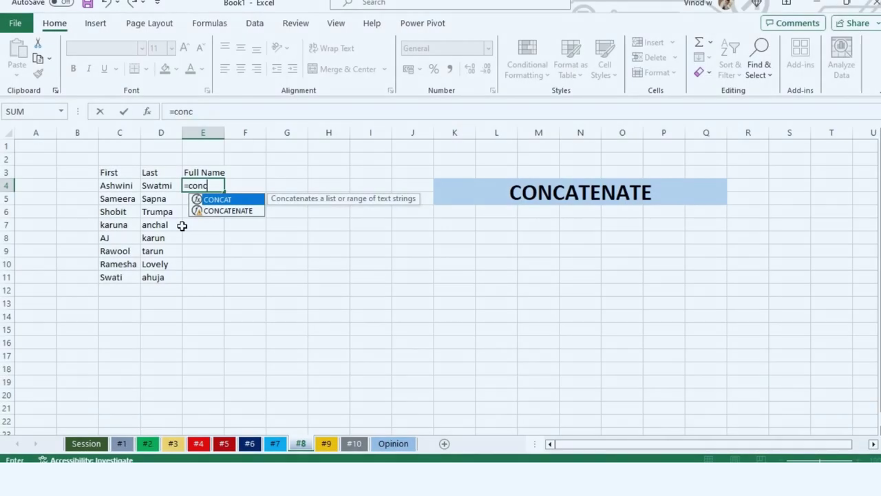
key("Down")
key("Tab")
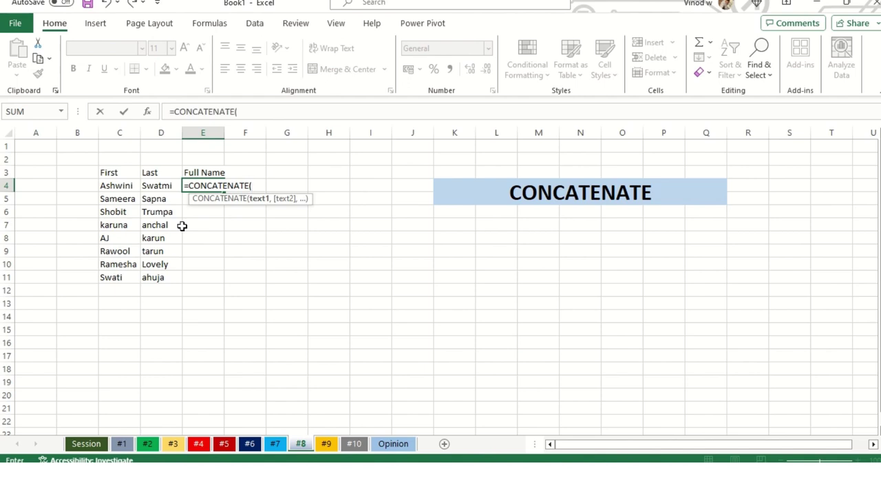
left_click(122, 186)
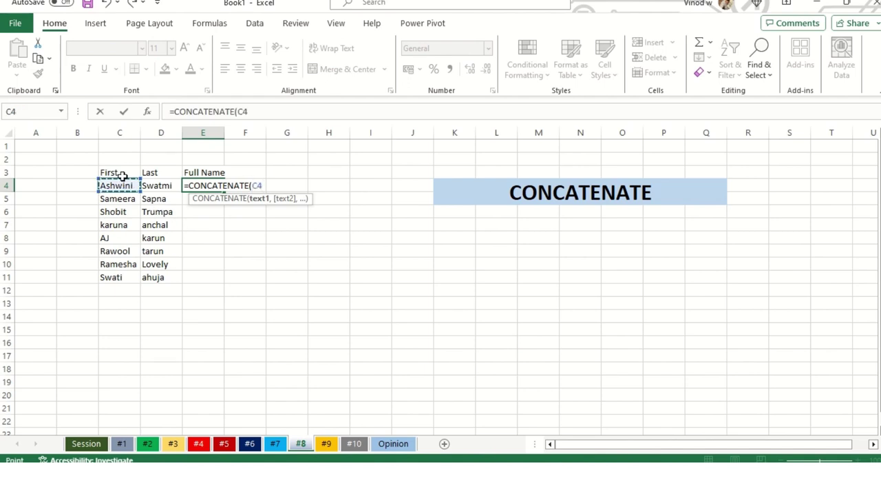
type(",")
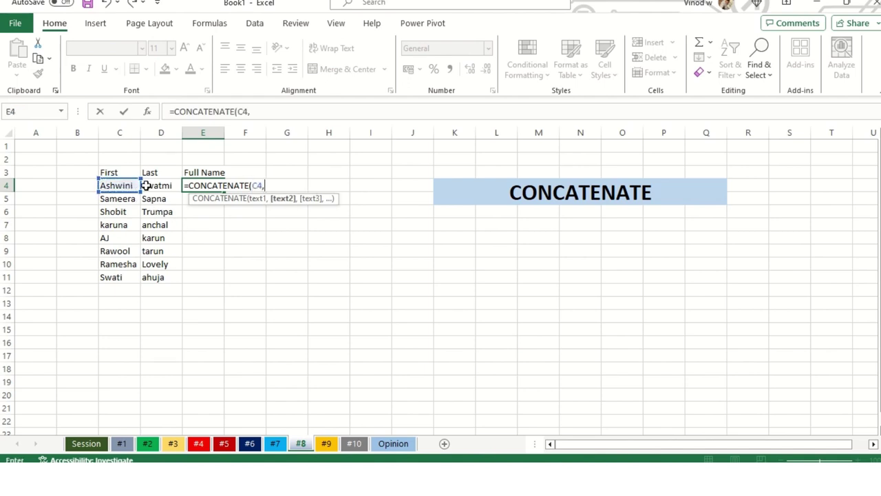
left_click(151, 184)
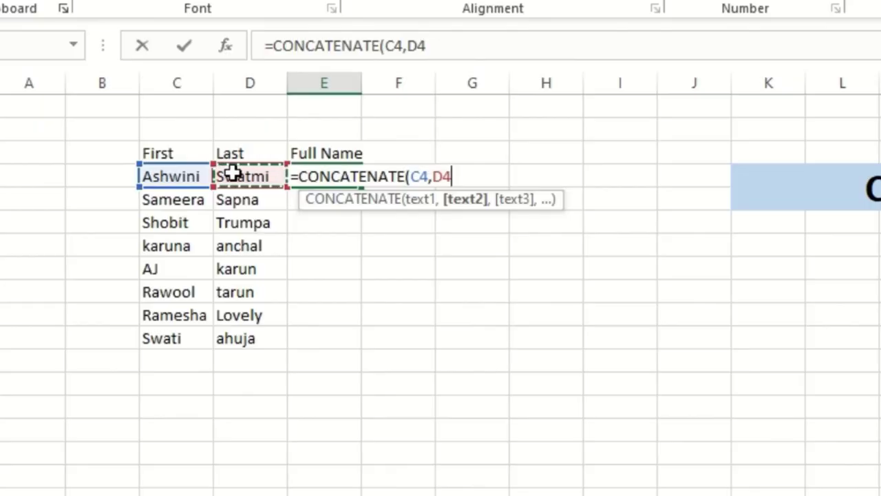
type(")")
key("Return")
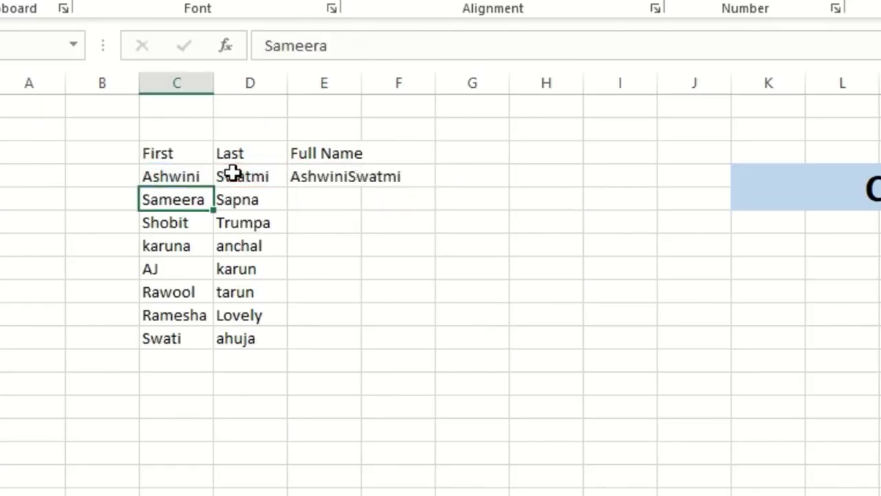
Add a space between the names by changing the E4 formula to =CONCATENATE(C4," ",D4)
left_click(346, 176)
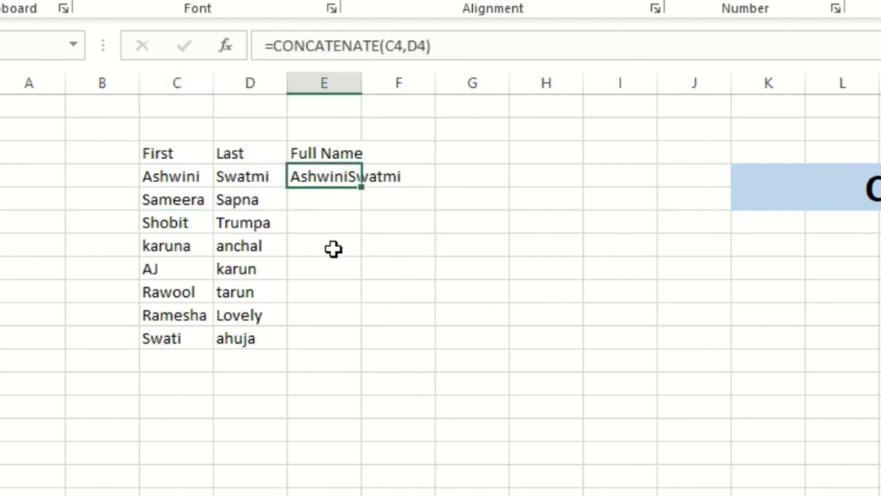
left_click(407, 46)
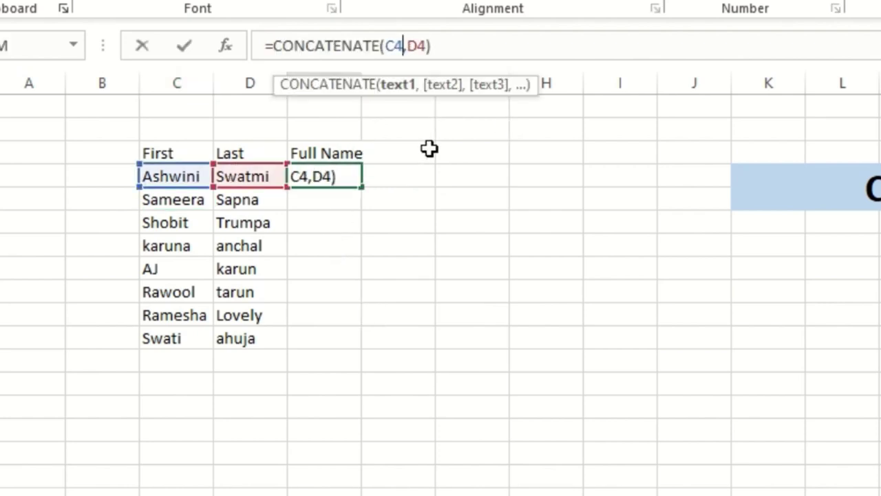
left_click(406, 46)
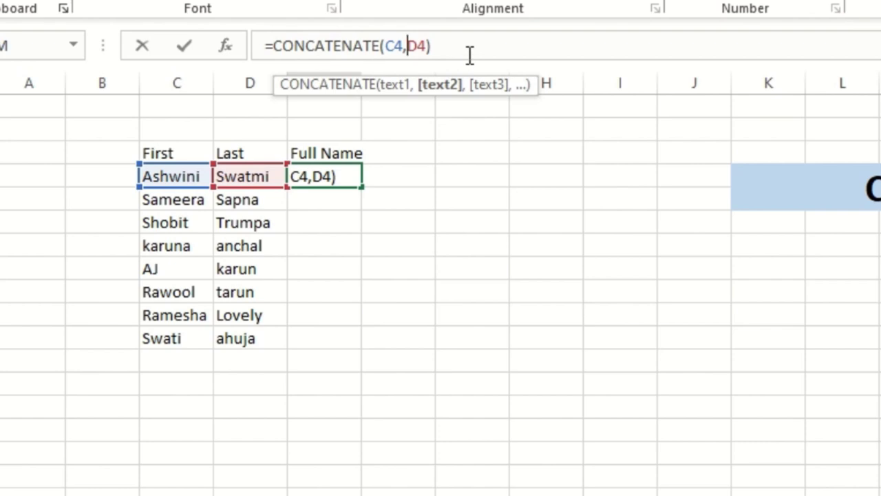
type("\"\"")
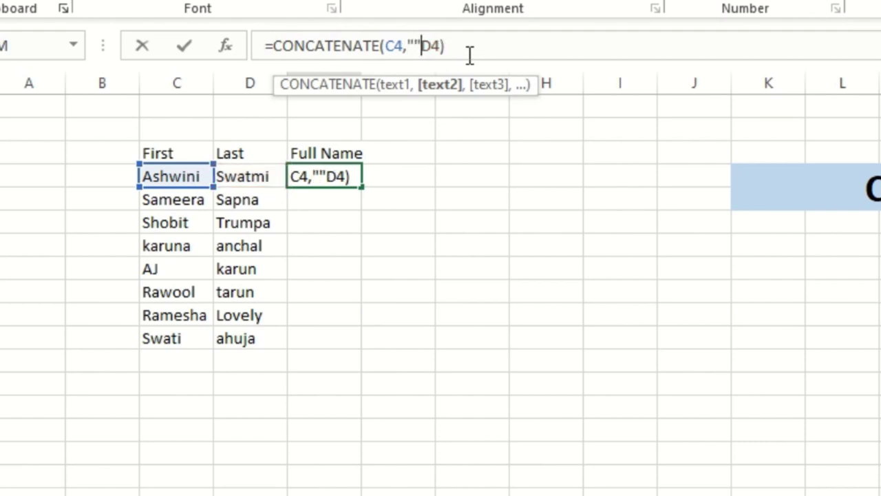
key("Left")
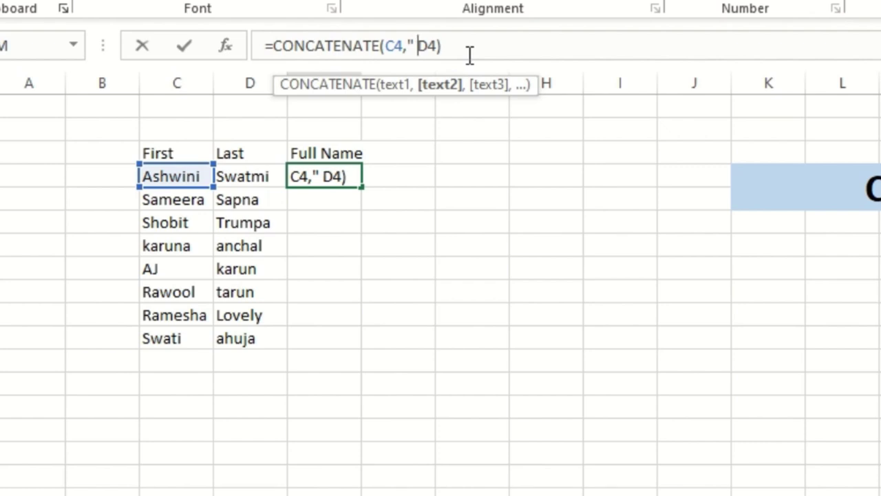
key("Right")
type(",")
key("BackSpace")
type(",")
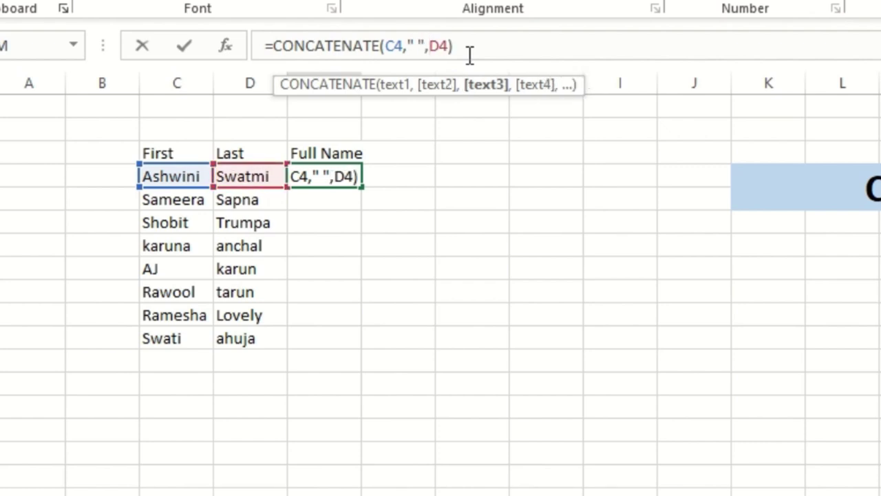
left_click(484, 45)
key("Return")
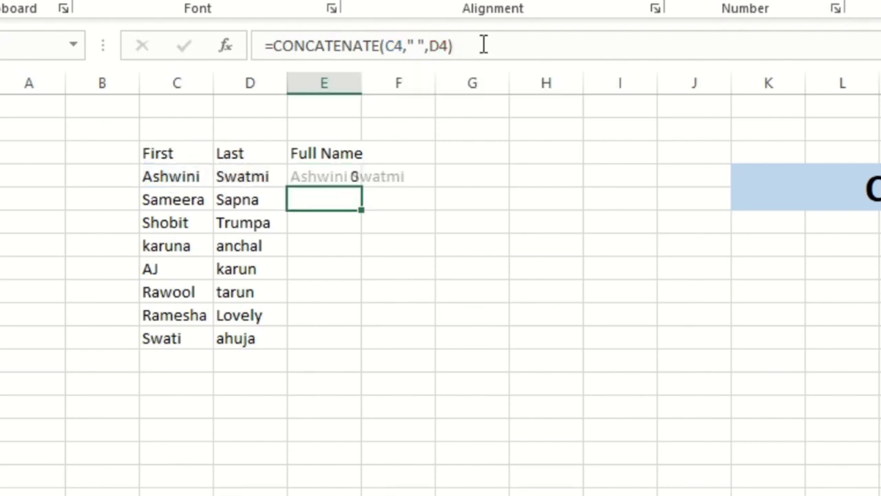
Fill the CONCATENATE formula down from E4 to E11 and autofit the width of column E
left_click(303, 177)
left_click_drag(362, 187, 360, 348)
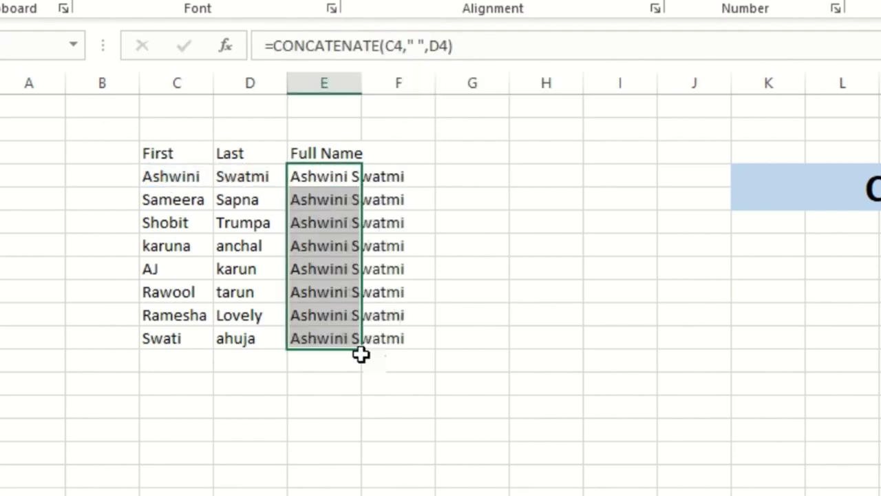
double_click(362, 87)
left_click(540, 346)
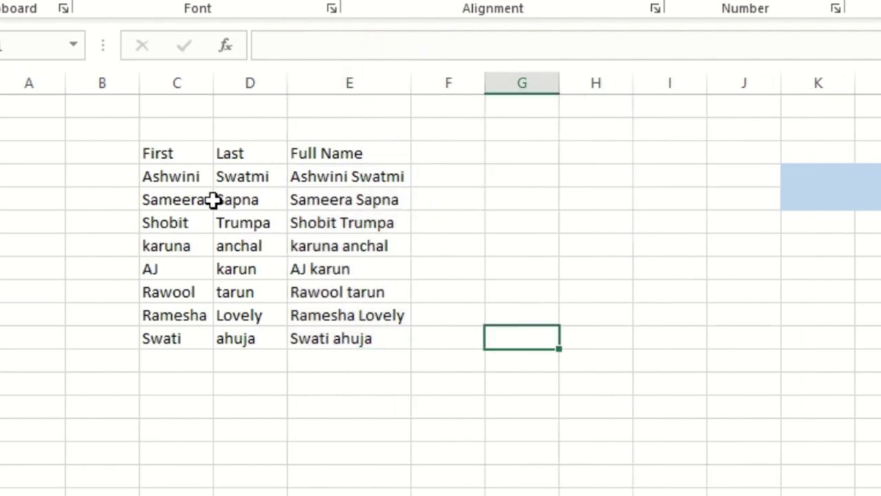
left_click_drag(183, 173, 241, 330)
left_click_drag(346, 175, 368, 345)
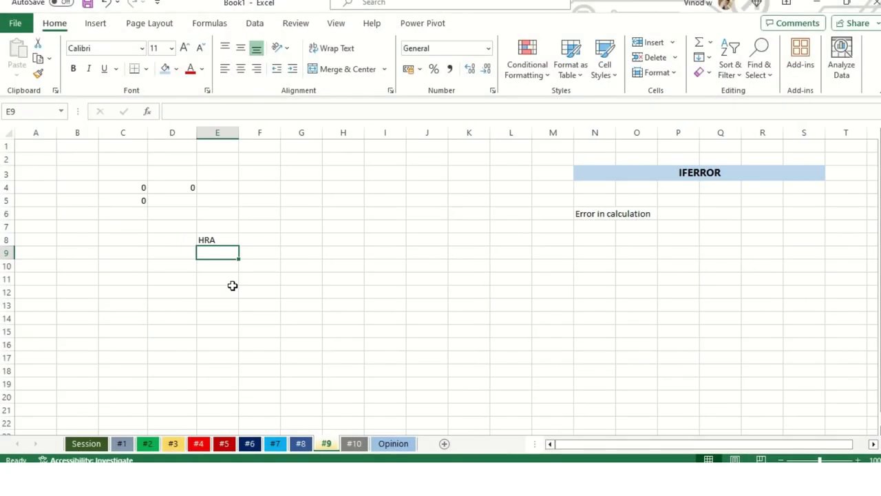
On sheet #9, enter 9000 in D9 and the formula =D9/9 under HRA in E9
key("Left")
type("900")
key("Tab")
type("=")
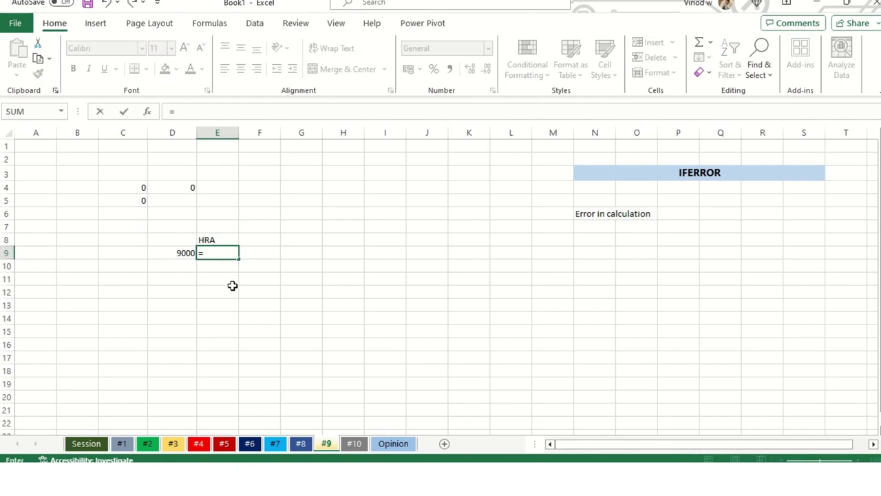
key("Left")
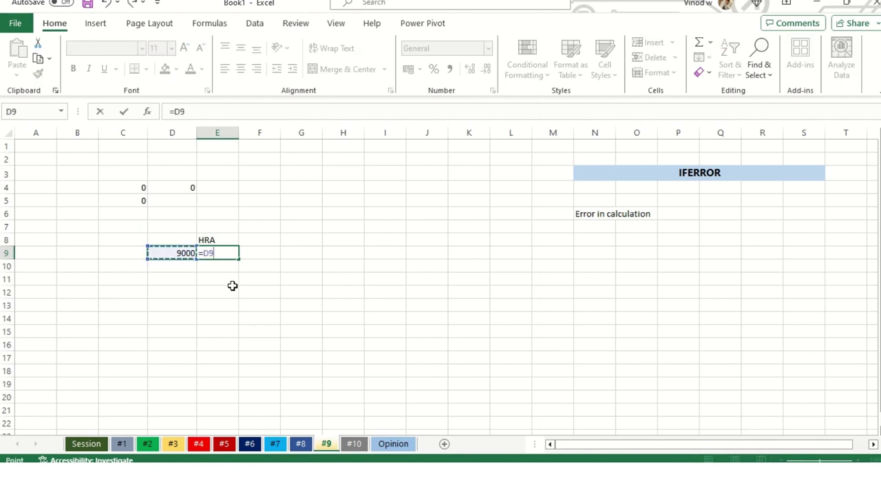
type("/9")
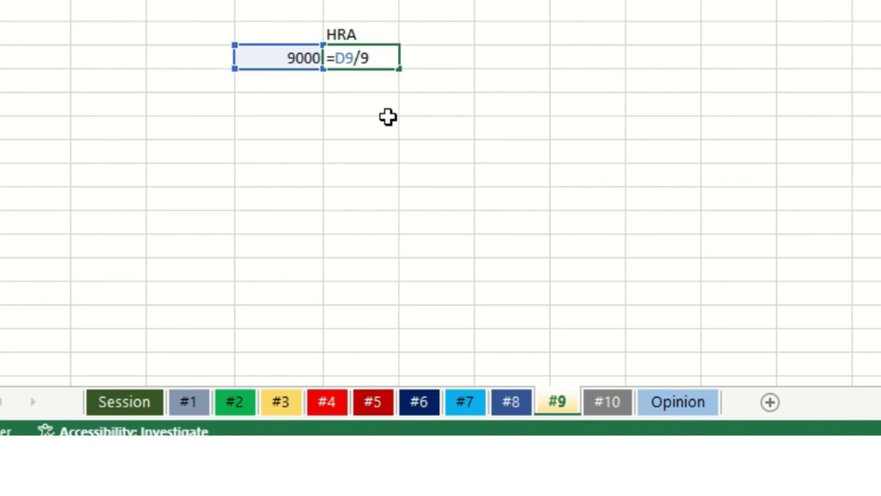
key("Return")
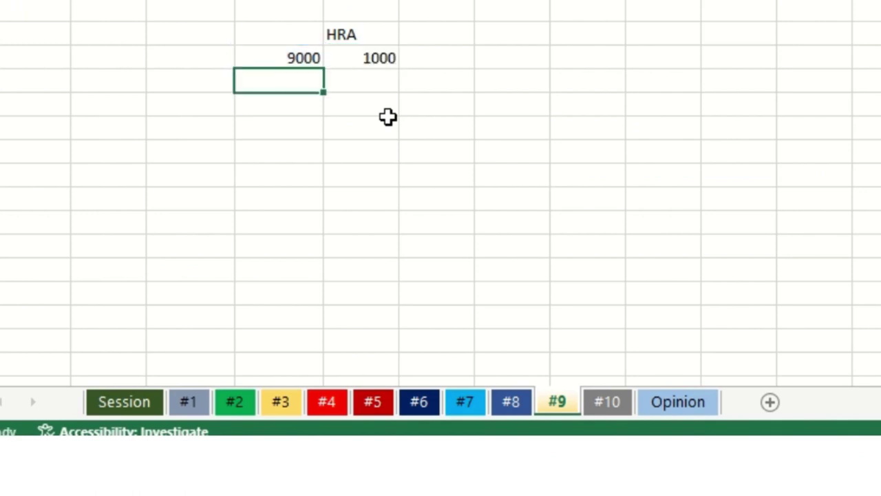
key("Right")
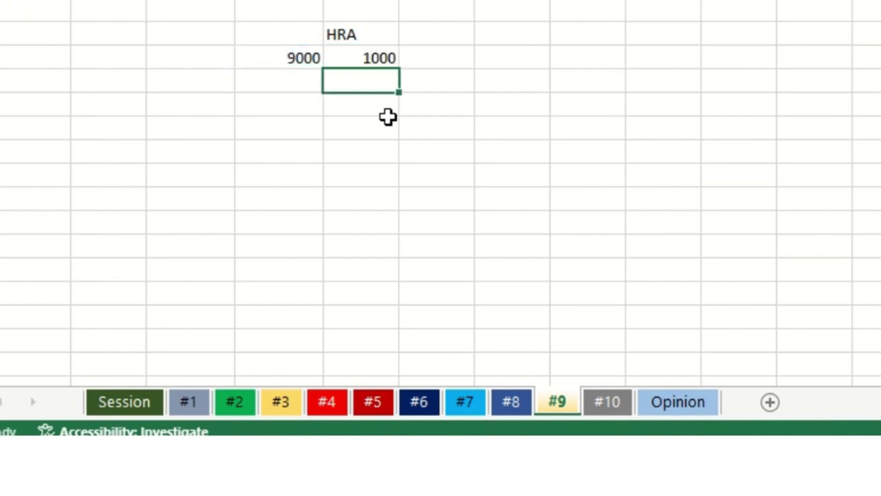
key("Left")
key("Up")
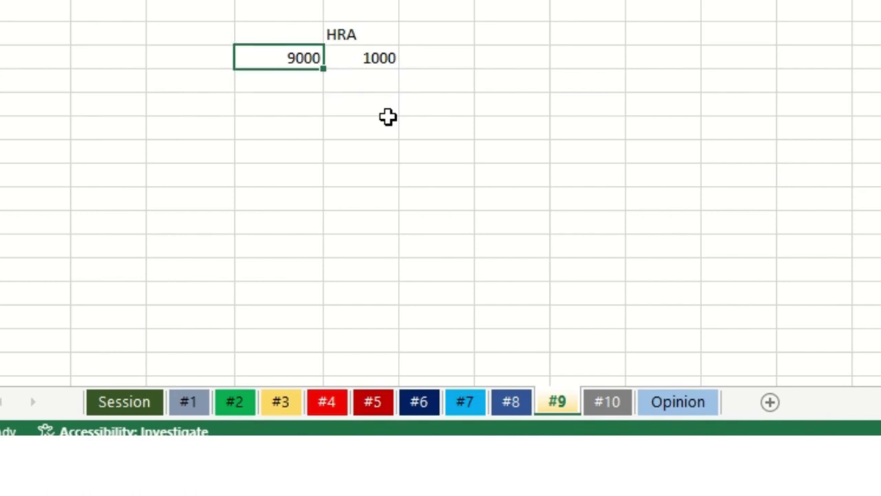
type("0")
key("Escape")
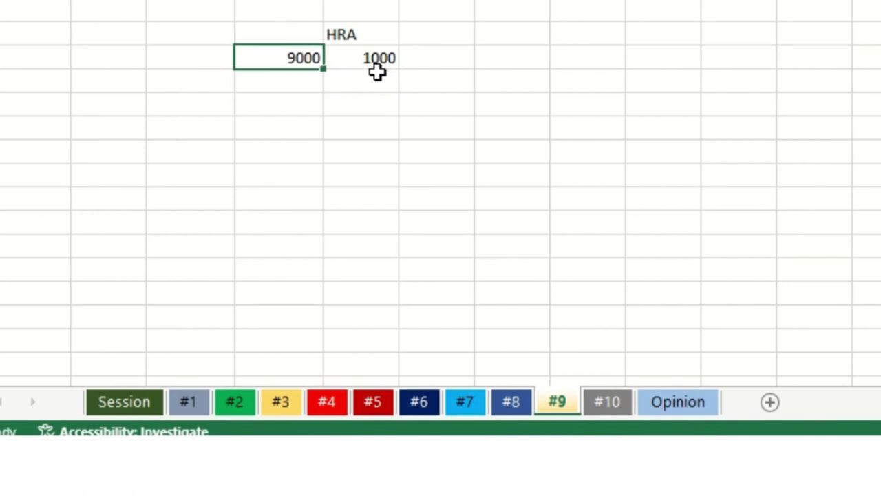
Fill the HRA formula from E9 down to E16 and enter 677, 888 and 90000 in D10:D12
left_click_drag(378, 71, 385, 227)
left_click(375, 55)
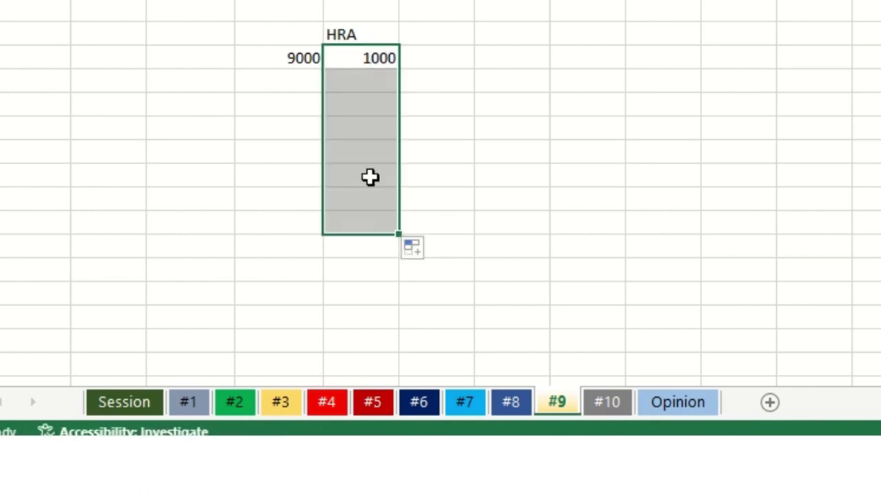
left_click(275, 86)
type("677")
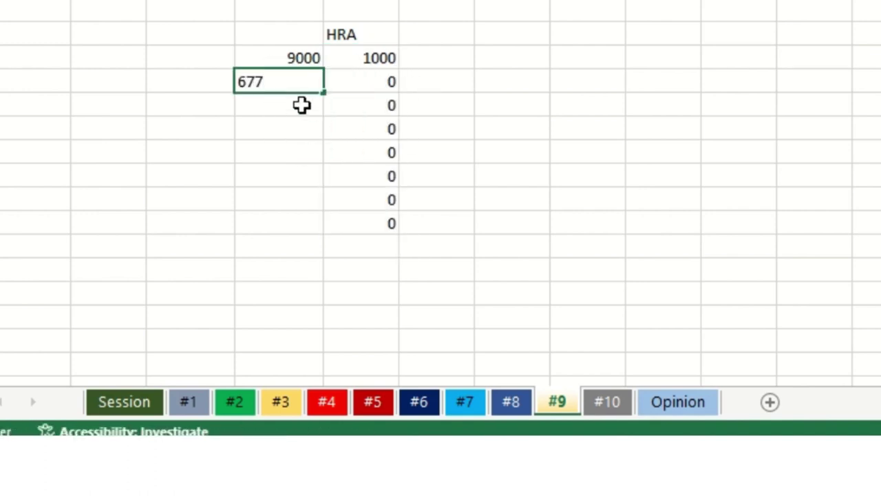
key("Return")
type("888")
key("Return")
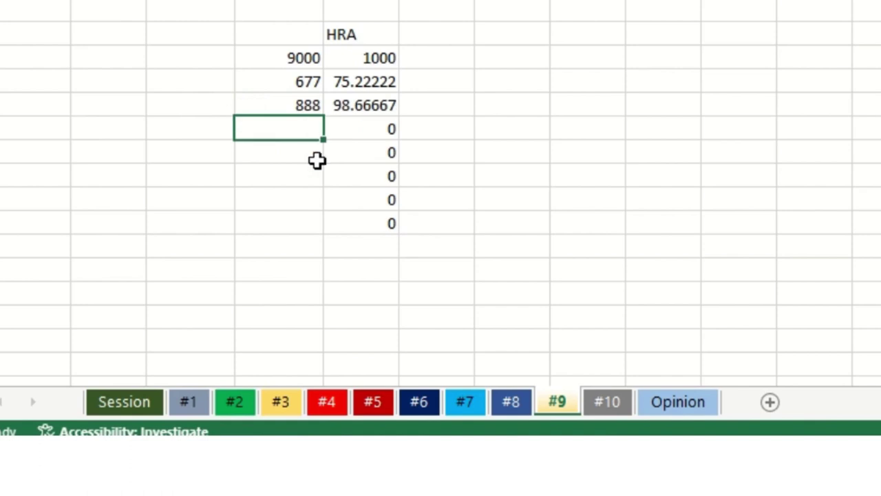
type("90000")
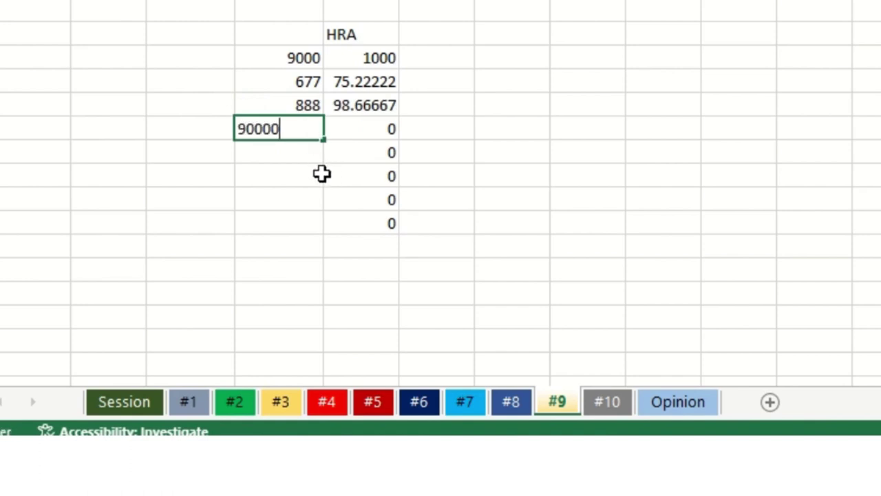
key("Return")
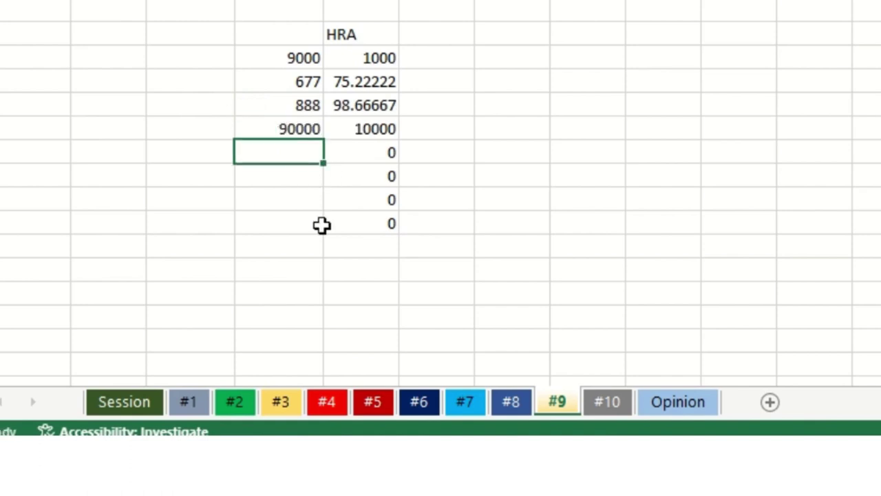
Enter the salaries 5000, 3000, 0 and 7888 in D13:D16 on sheet #9
type("5000")
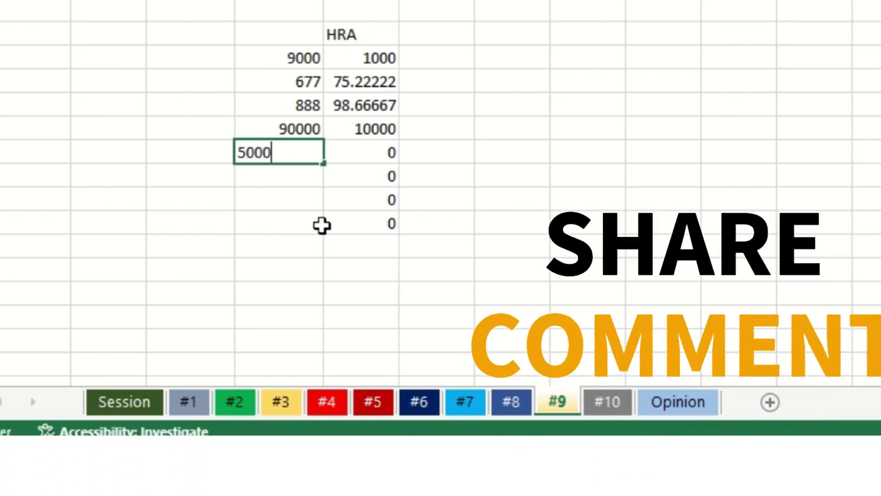
key("Return")
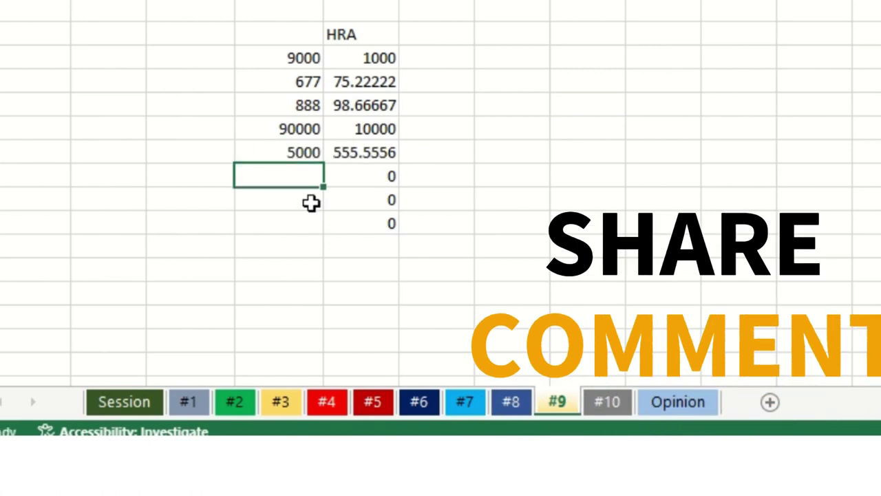
type("3000")
key("Return")
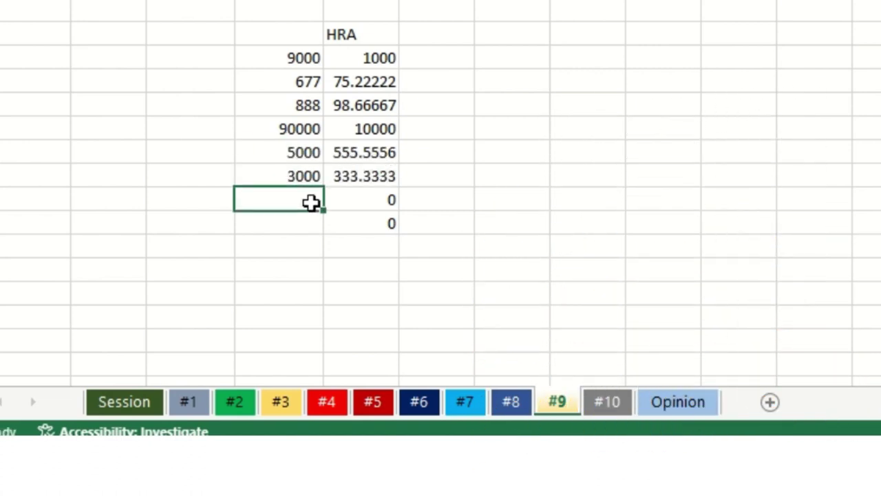
type("0")
key("Return")
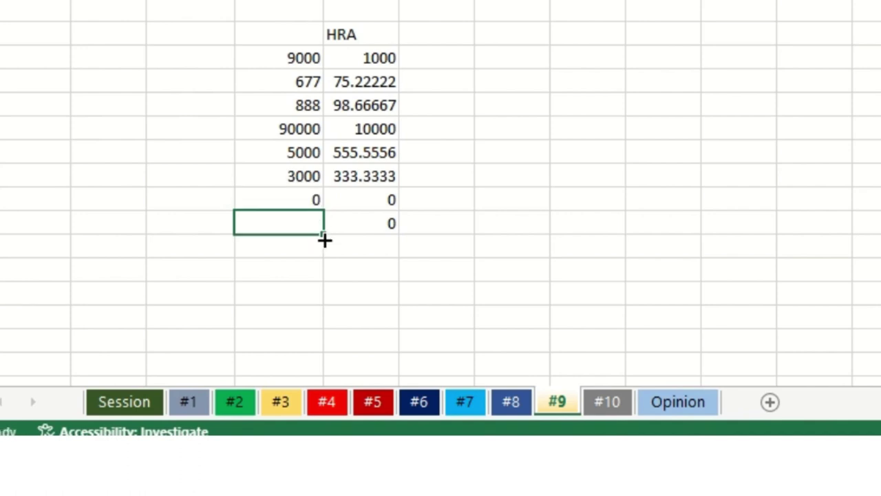
type("7888")
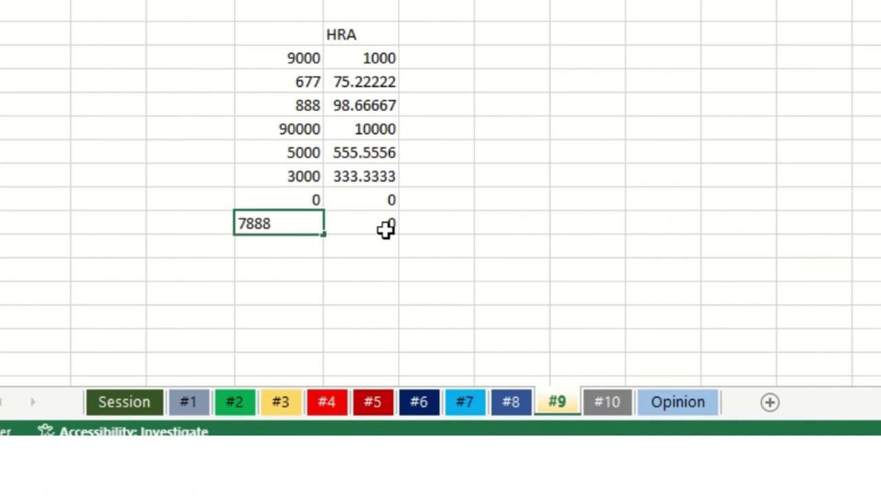
left_click(386, 229)
Change the salary in D11 to the invalid text entry 8N88
left_click(301, 197)
key("Up")
key("Up")
key("Up")
key("F2")
type("N")
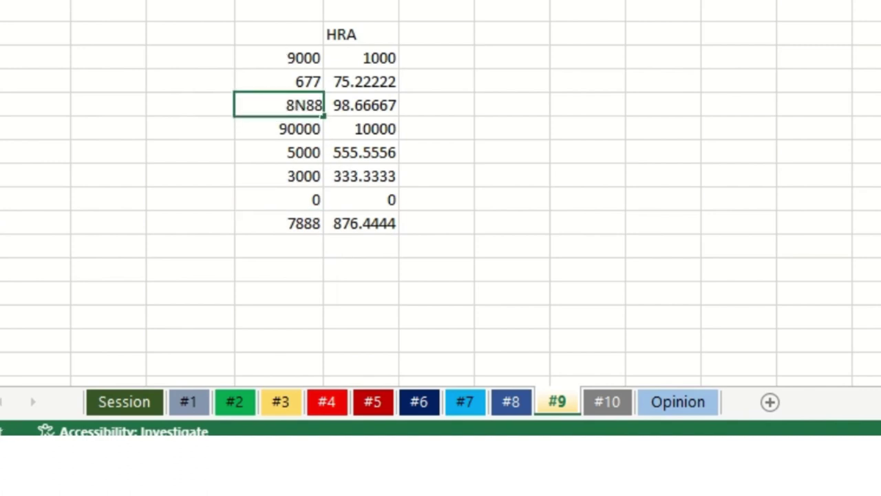
key("Return")
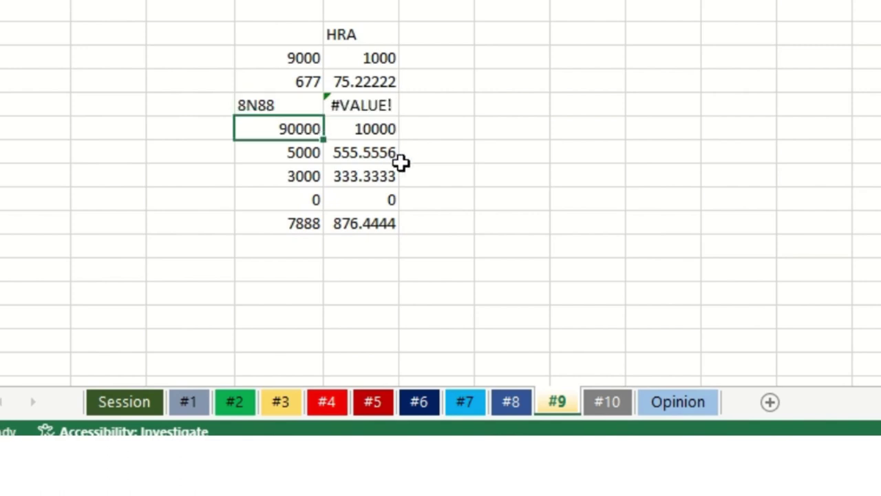
Add the header SALARY in D8 above the salary values
left_click_drag(295, 61, 308, 225)
left_click(299, 35)
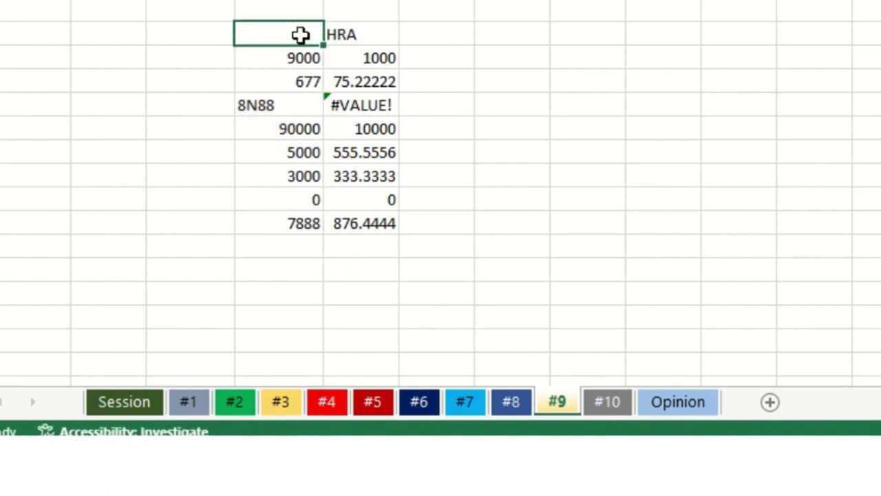
type("SALARY")
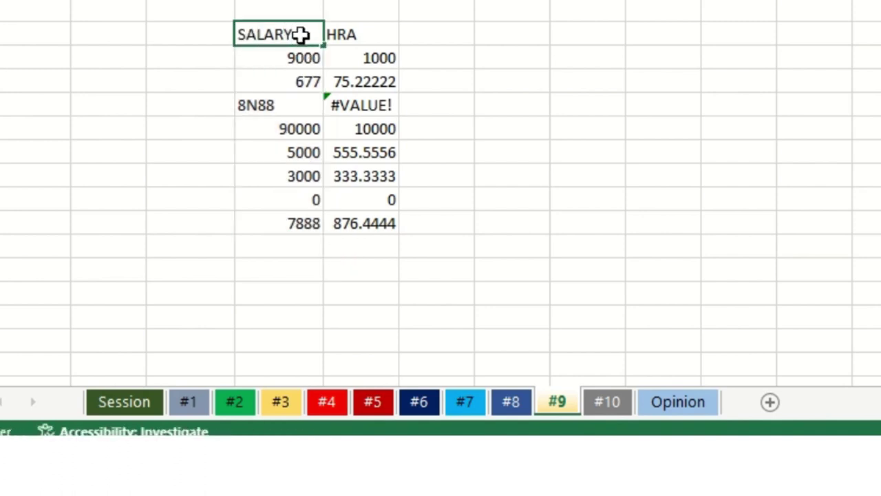
key("Return")
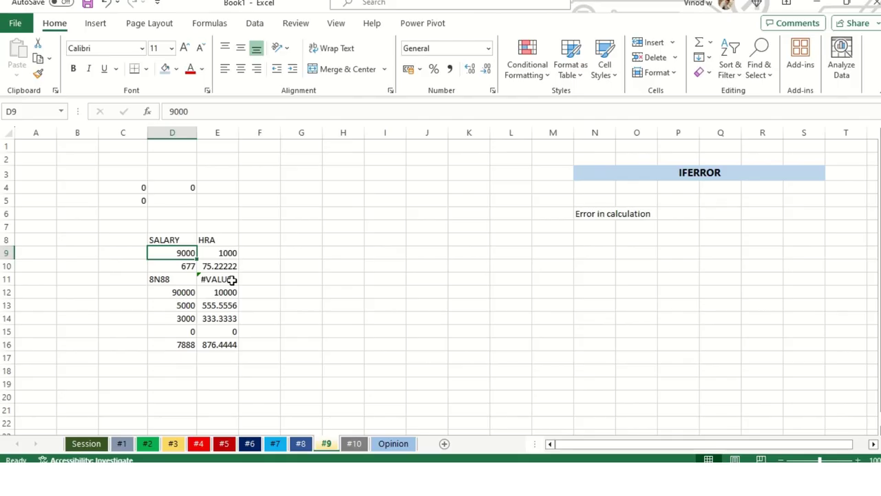
Wrap the HRA formula in E9 in IFERROR, with D9/9 as the value argument
left_click(231, 279)
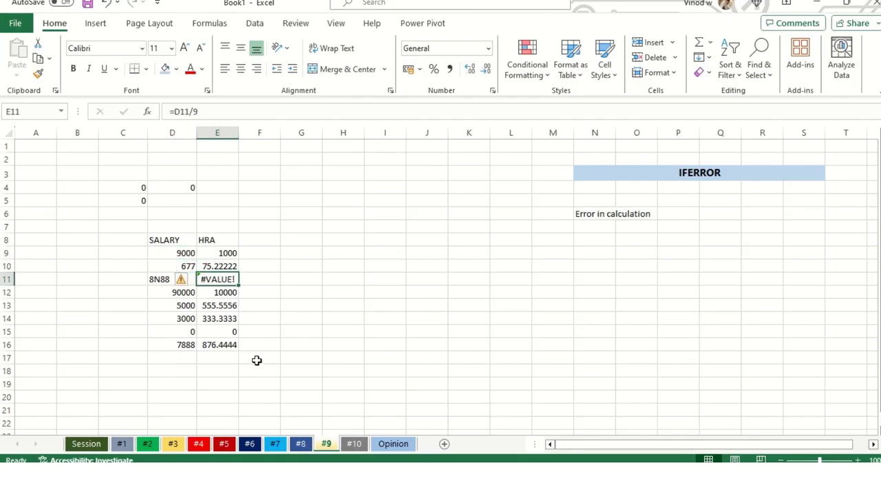
left_click(232, 255)
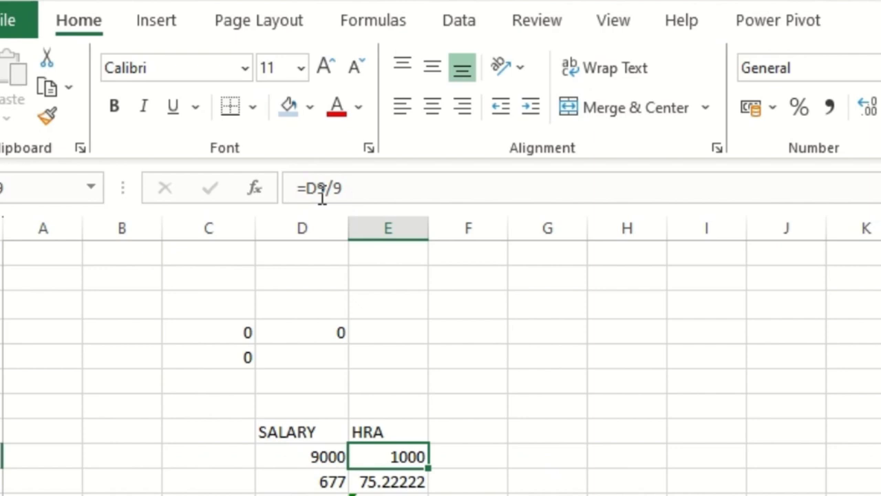
left_click(305, 188)
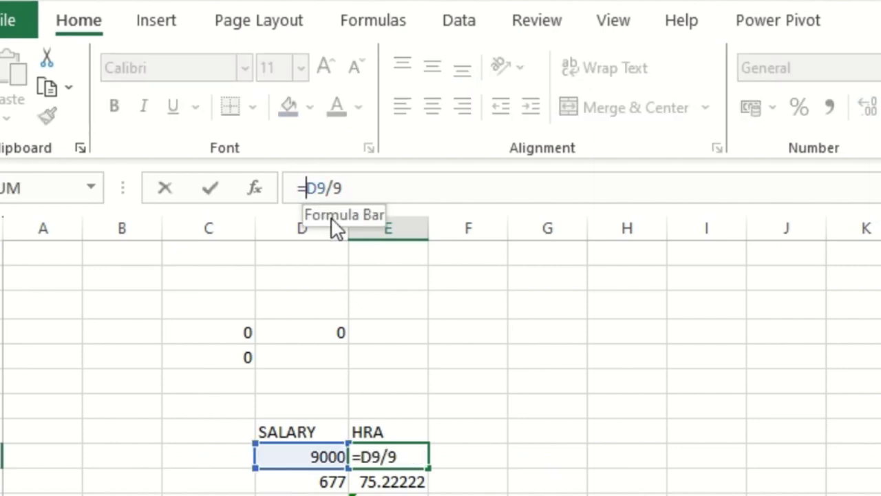
key("Right")
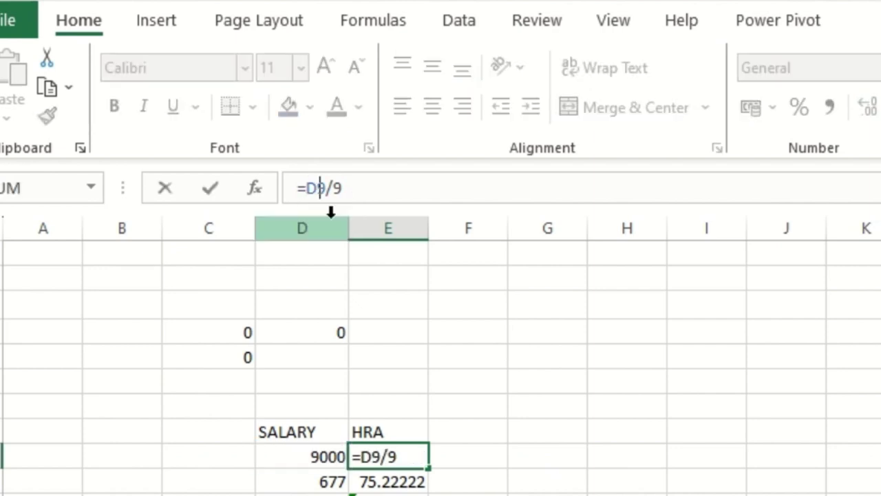
type("IF")
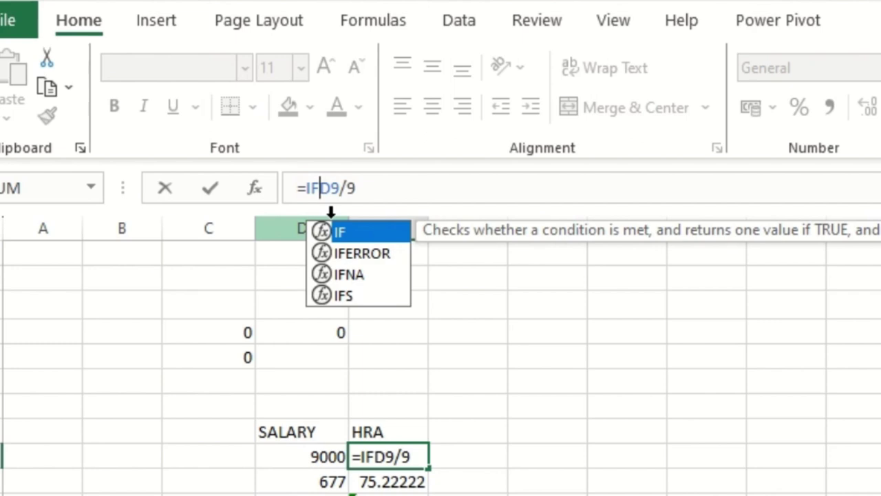
key("Down")
key("Tab")
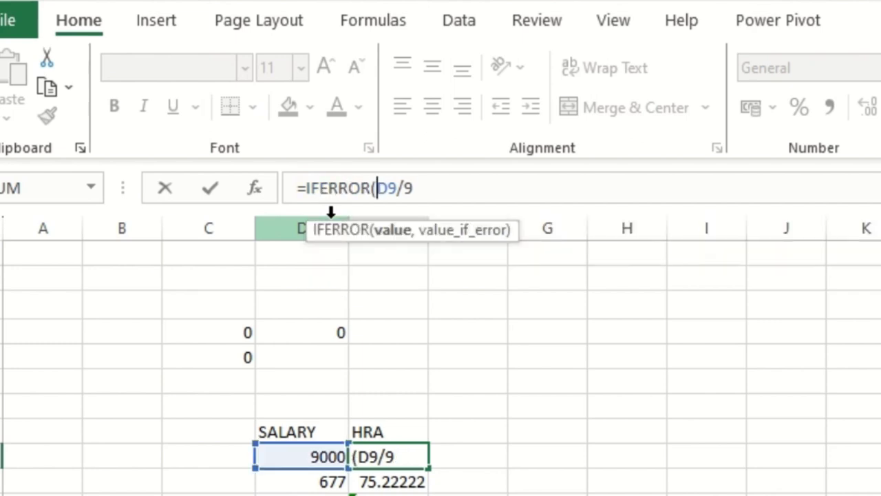
left_click(478, 191)
type(",")
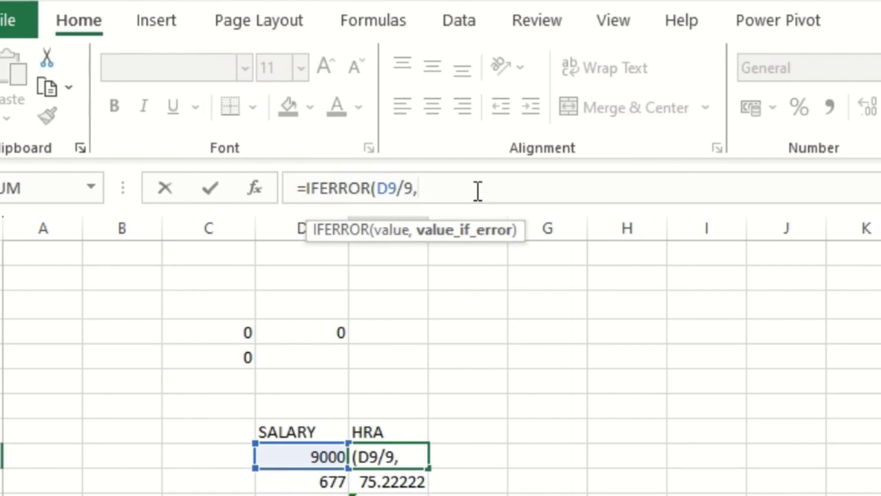
Complete the E9 formula with the error text "There IS A error in salary " as the value_if_error argument
type("\"There IS Aeror")
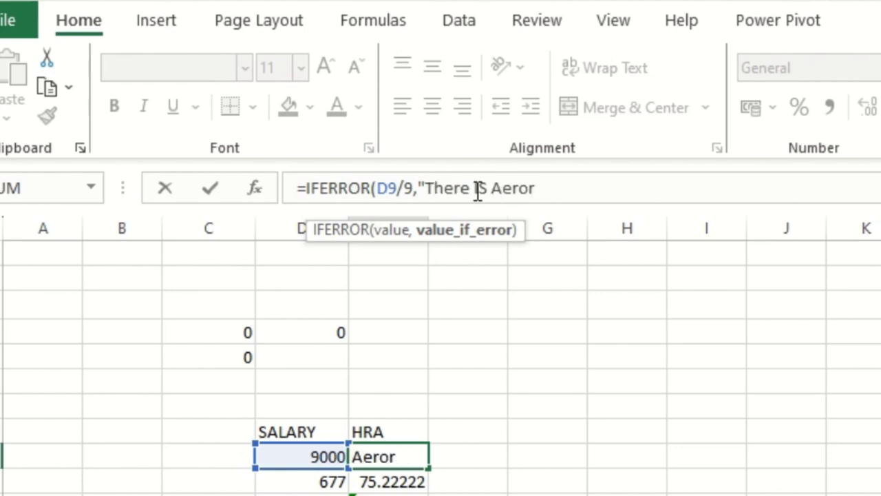
key("BackSpace")
key("BackSpace")
key("BackSpace")
key("BackSpace")
type("error in salary ")
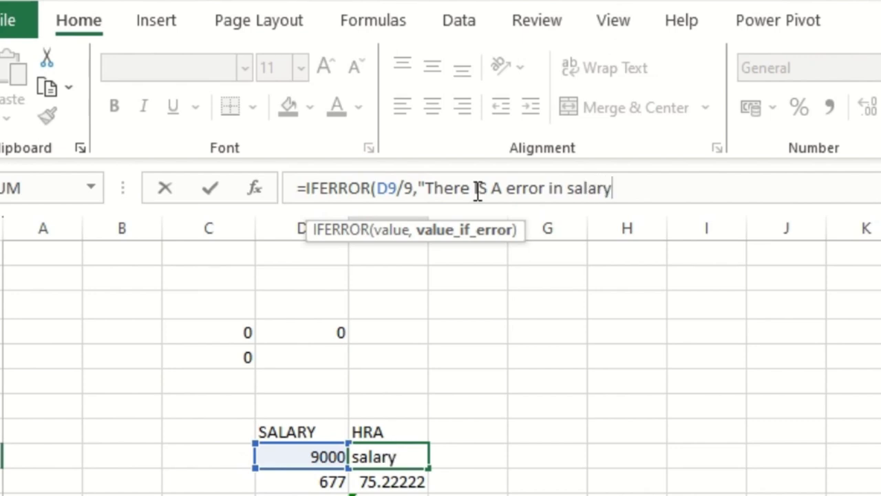
type("\")")
key("Return")
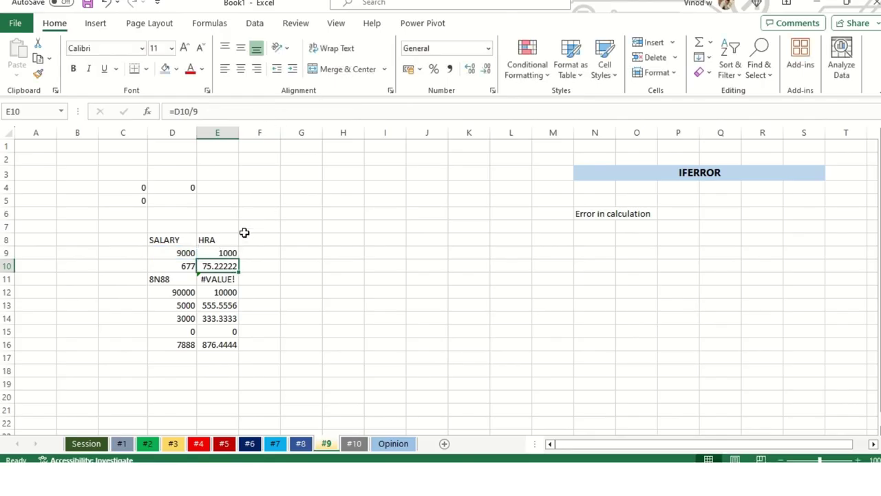
Fill the IFERROR formula from E9 down to E16 and autofit the width of column E
left_click(227, 253)
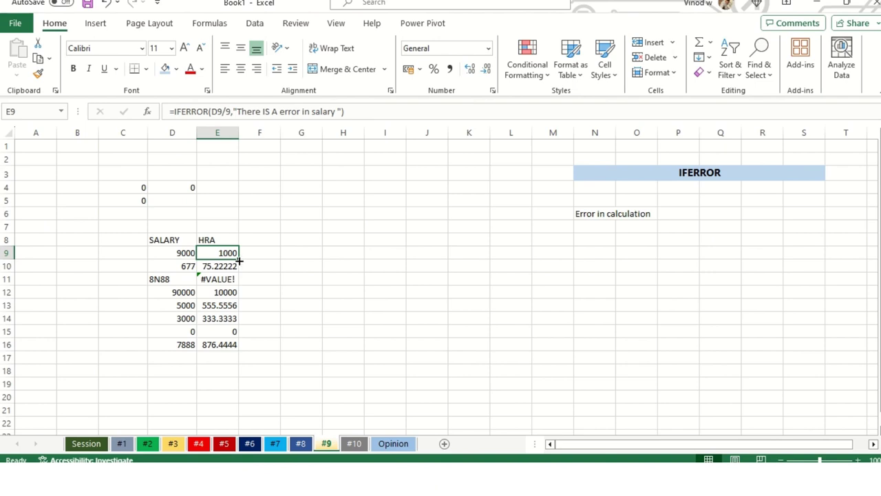
double_click(238, 259)
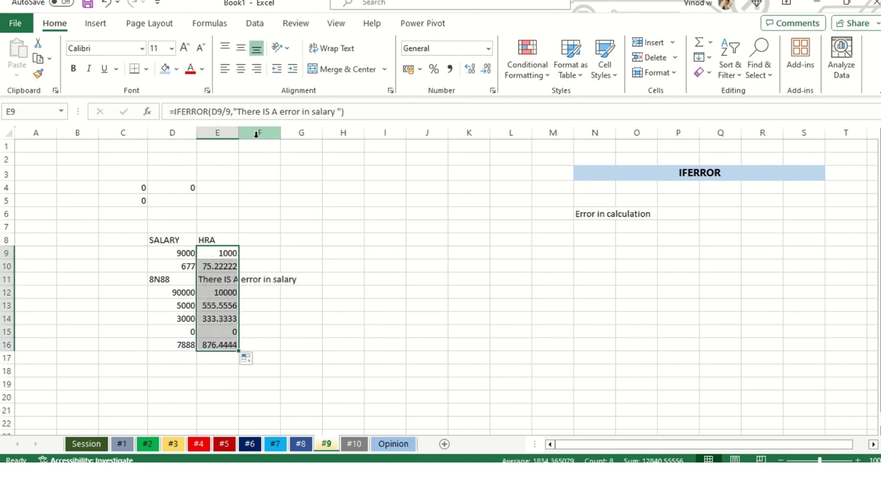
double_click(239, 132)
left_click(258, 281)
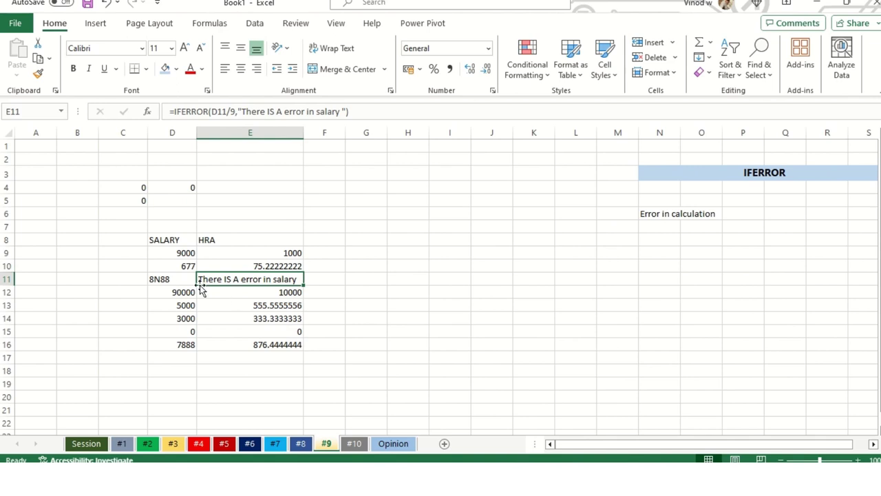
left_click(169, 278)
left_click_drag(255, 278, 176, 278)
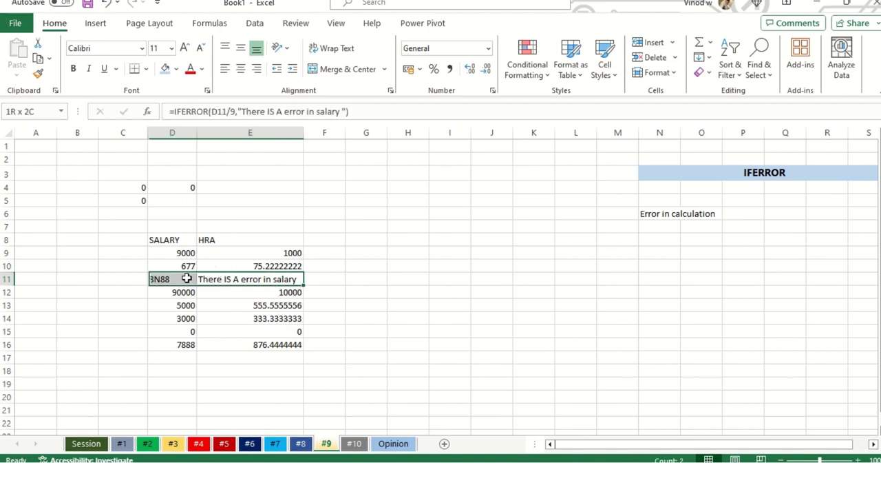
left_click(750, 174)
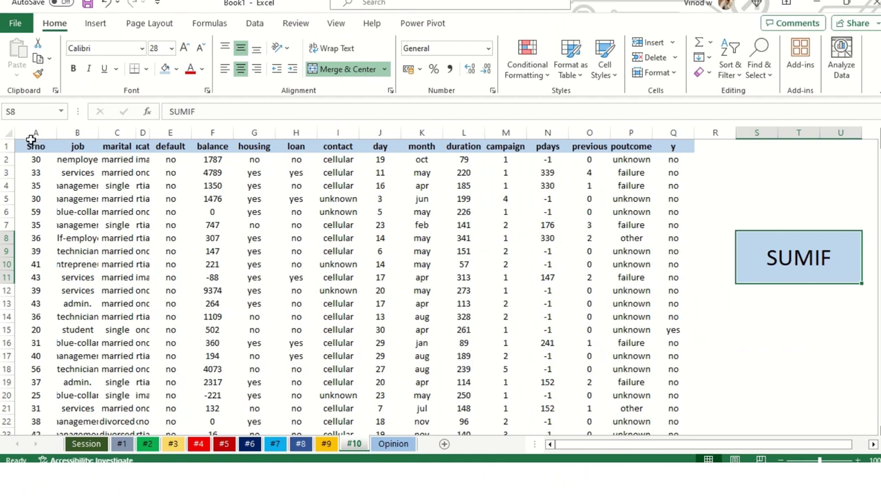
Look over the data columns and the SUMIF heading on sheet #10
left_click_drag(35, 132, 634, 157)
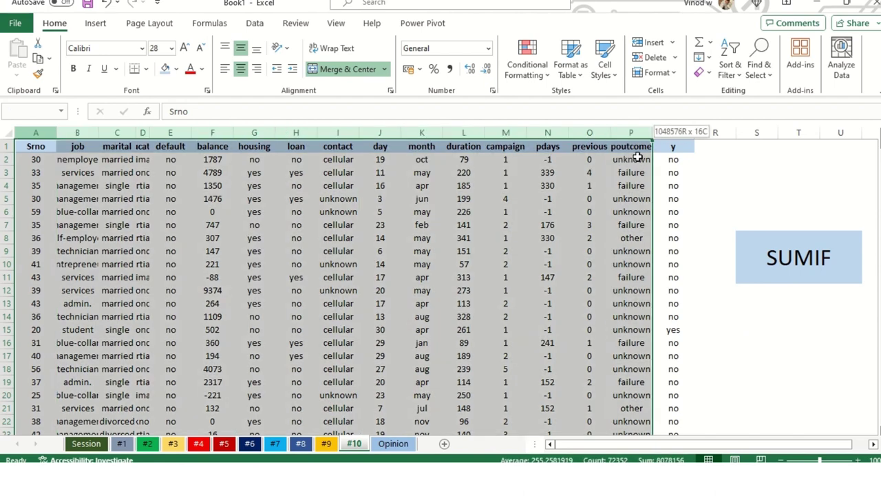
left_click(806, 258)
left_click(776, 331)
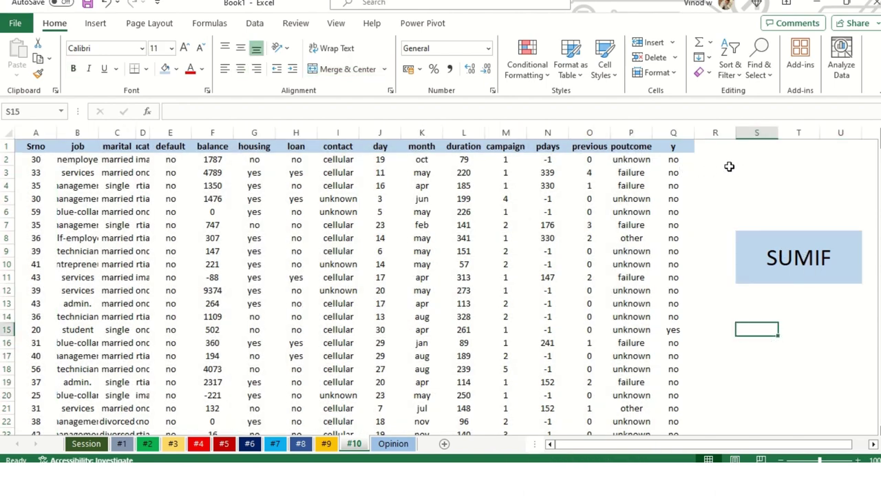
left_click_drag(729, 166, 727, 202)
left_click_drag(584, 169, 589, 206)
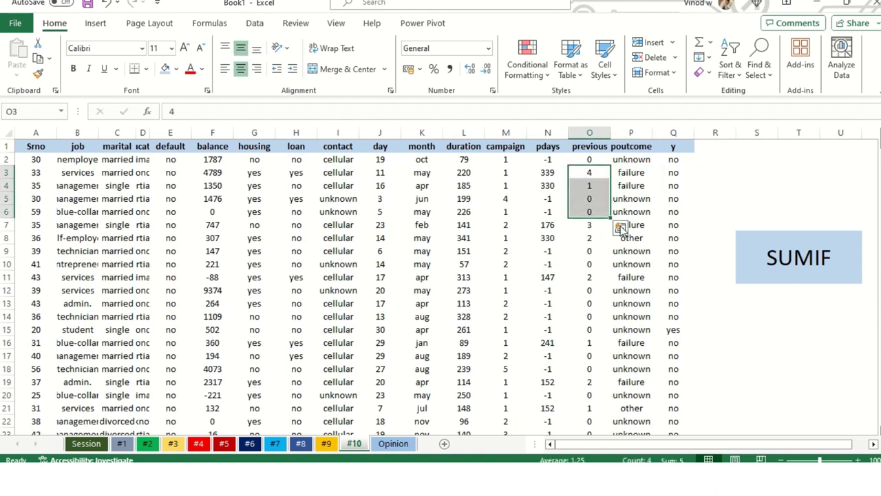
left_click(621, 228)
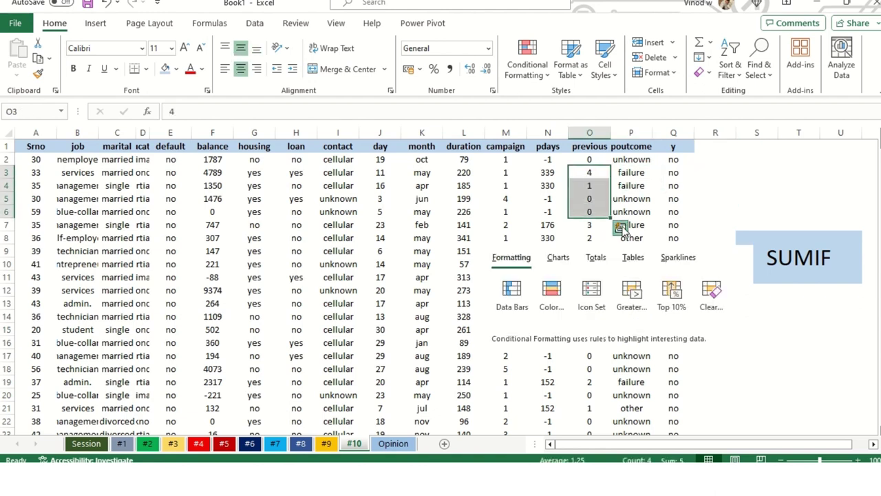
left_click(597, 257)
key("Escape")
left_click(797, 367)
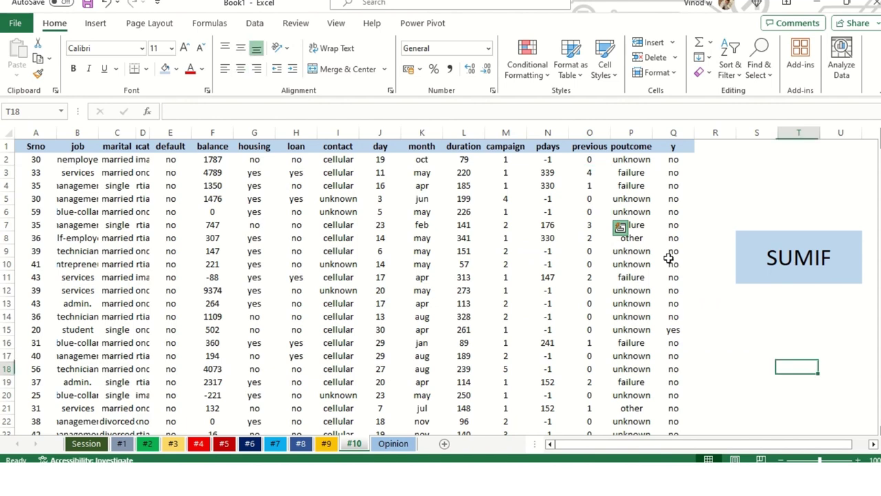
left_click(729, 320)
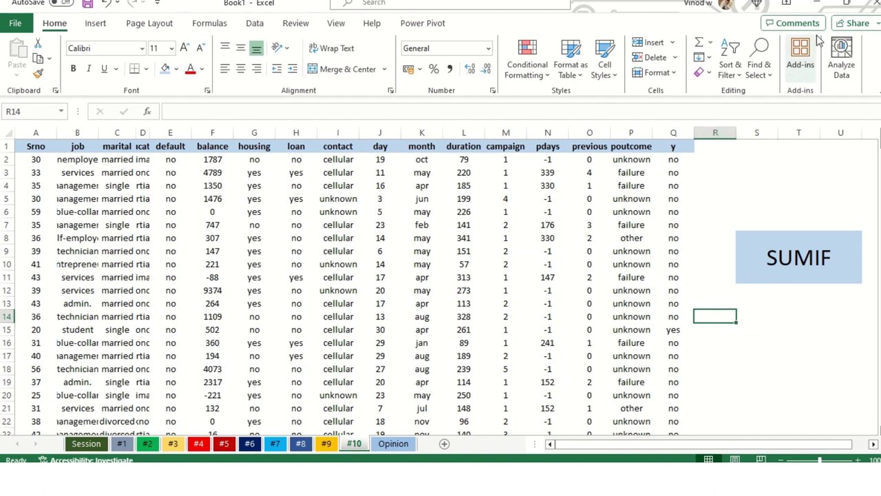
Start a SUMIF formula in S13 with the month and duration cells K1:L7 as the range argument
left_click(770, 304)
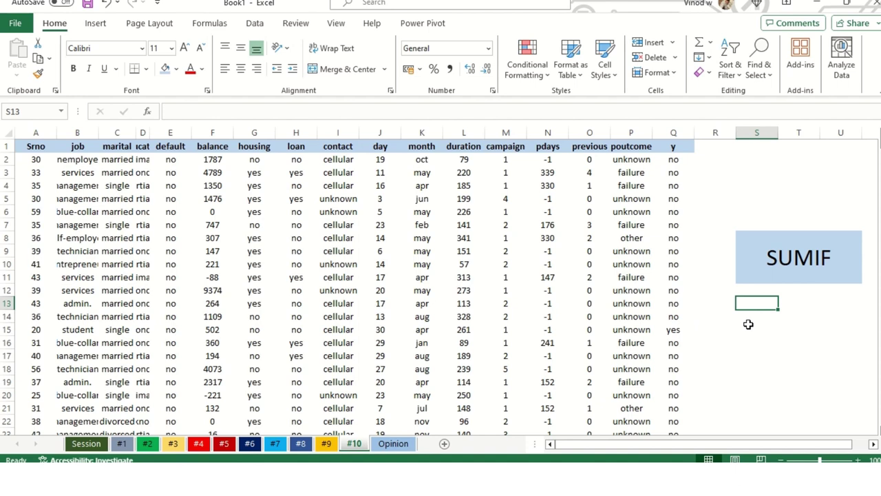
type("=")
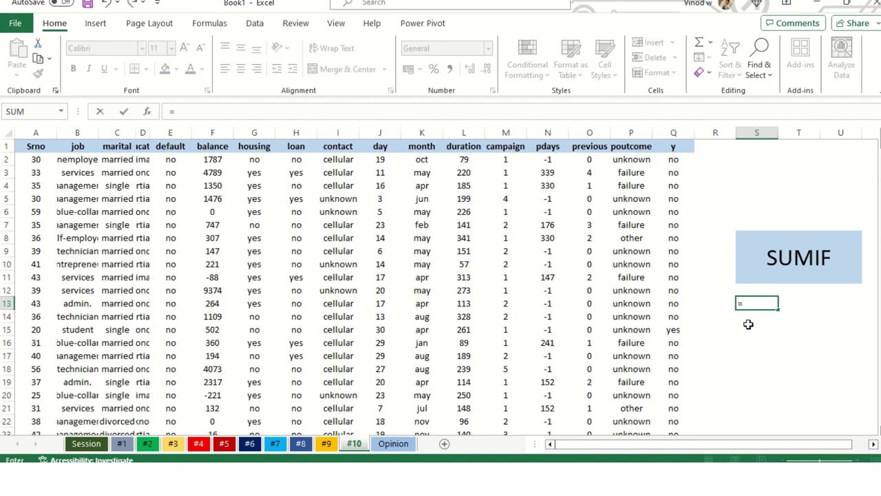
type("sumif")
key("Tab")
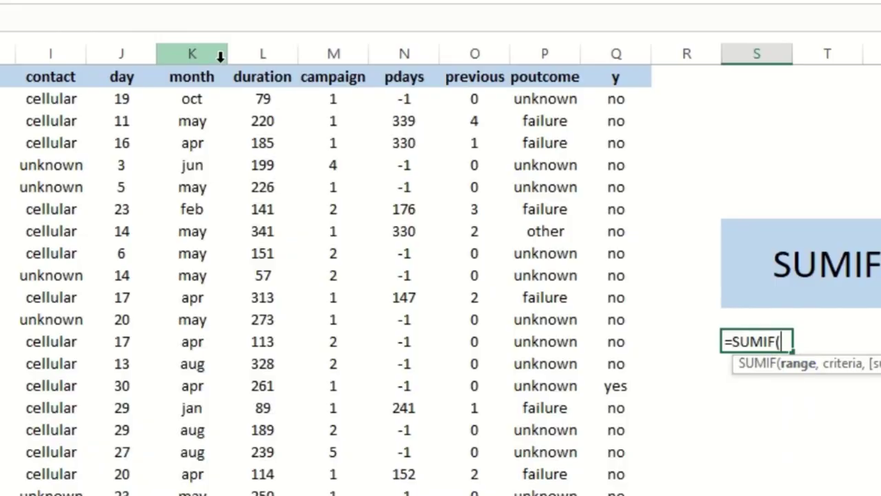
left_click_drag(195, 78, 202, 254)
left_click(199, 54)
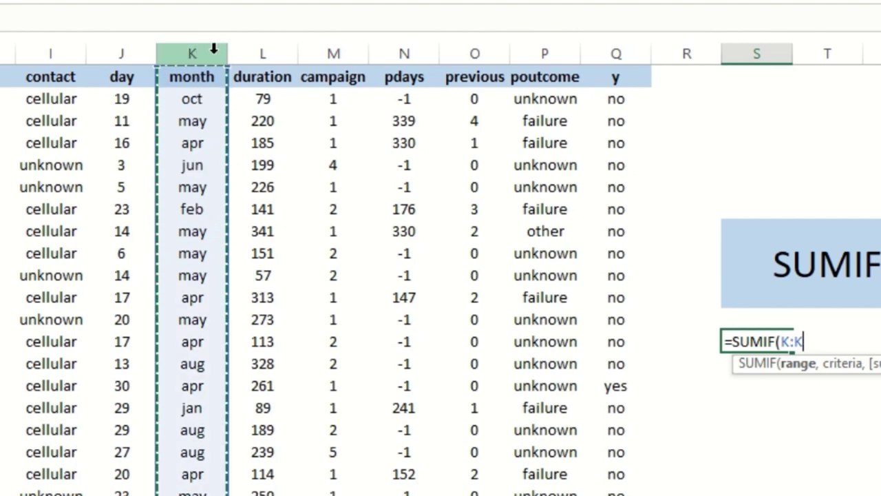
left_click_drag(194, 52, 276, 55)
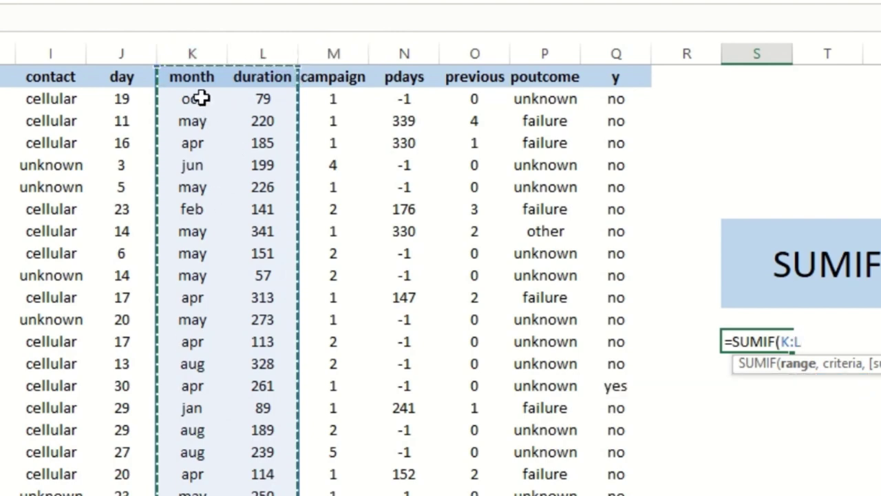
scroll(200, 98, "right", 1)
left_click_drag(137, 69, 170, 198)
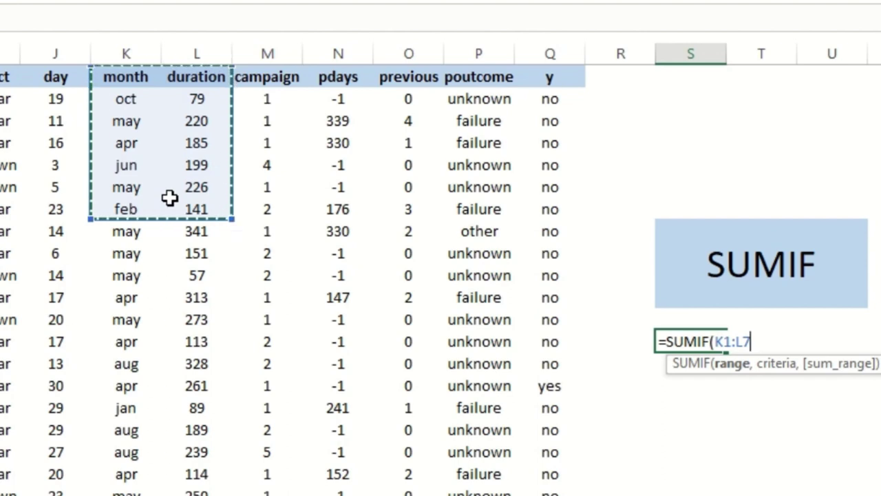
Complete the SUMIF formula in S13 with the criterion "may" and the duration cells L2:L7 as the sum range
type(",")
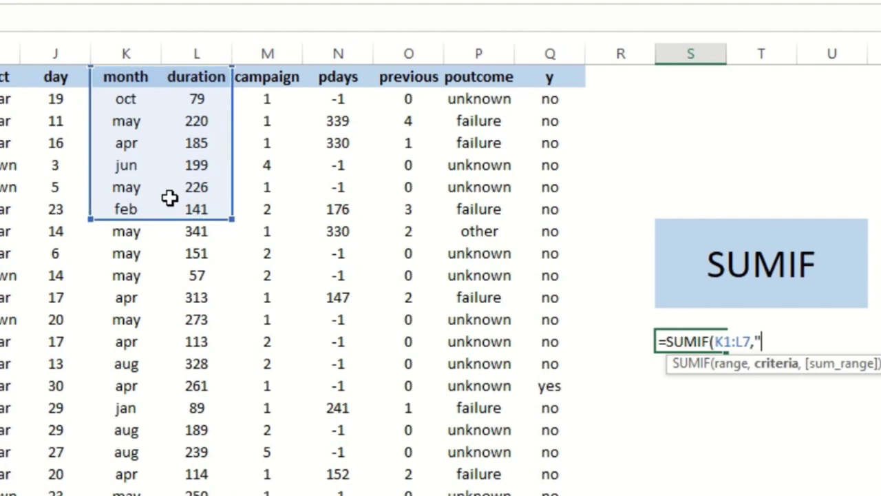
type("\"may\",")
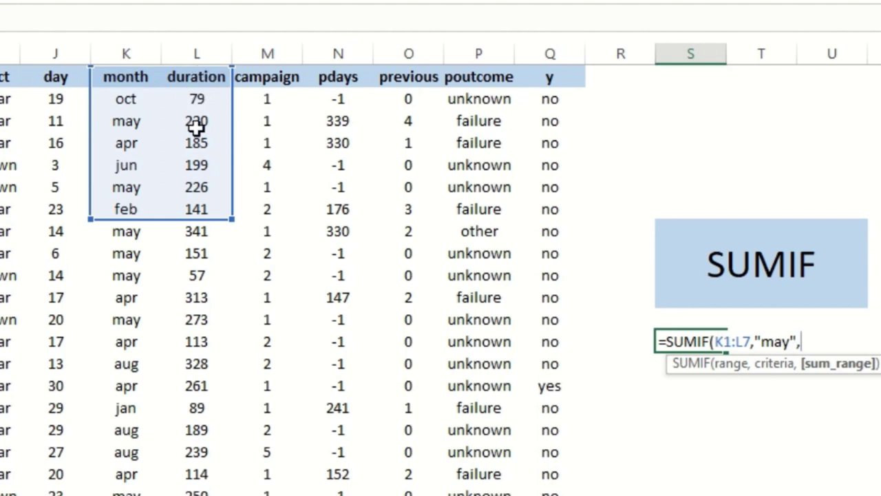
left_click_drag(196, 77, 193, 219)
left_click_drag(202, 98, 205, 204)
type(")")
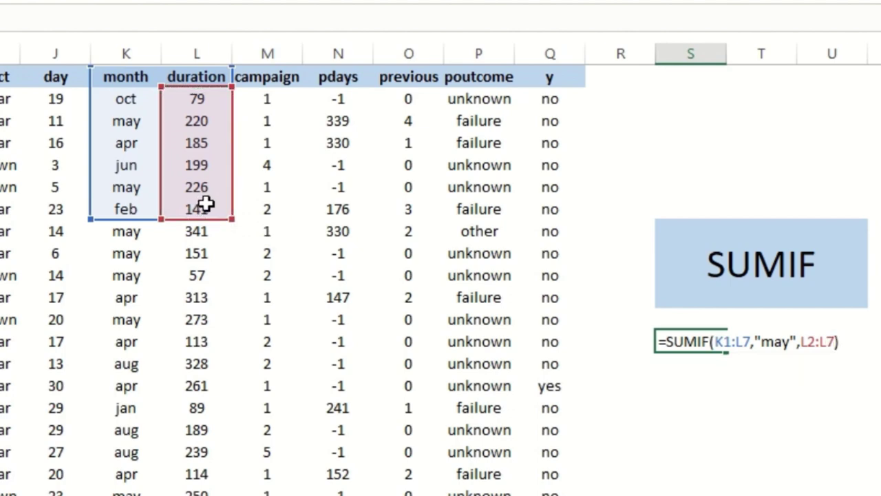
key("Return")
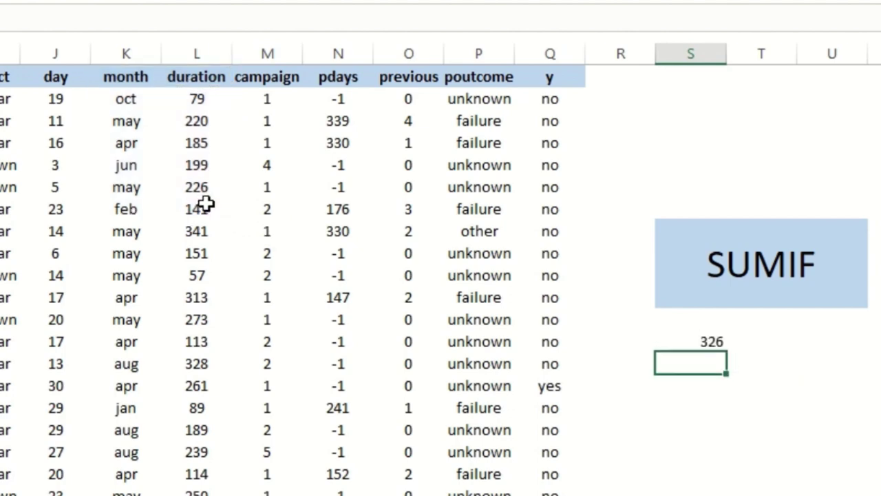
Check the SUMIF result in S13 against the May duration values in L3 and L6
left_click(692, 342)
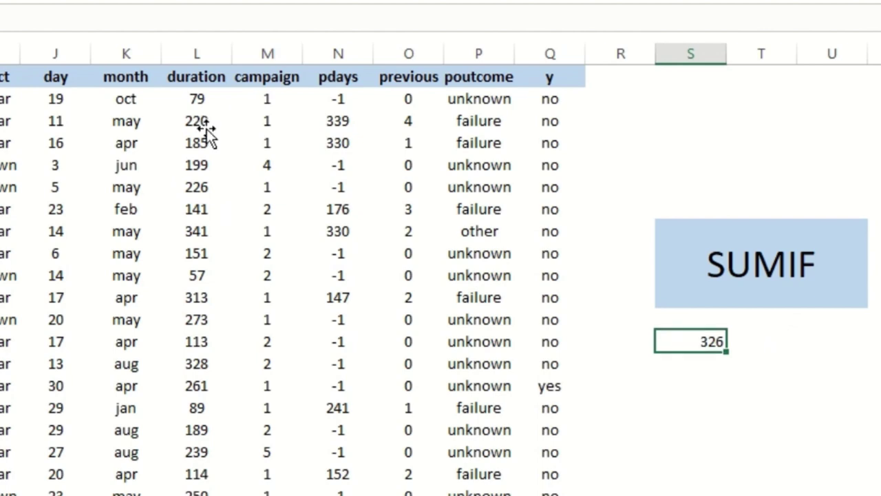
left_click(206, 137)
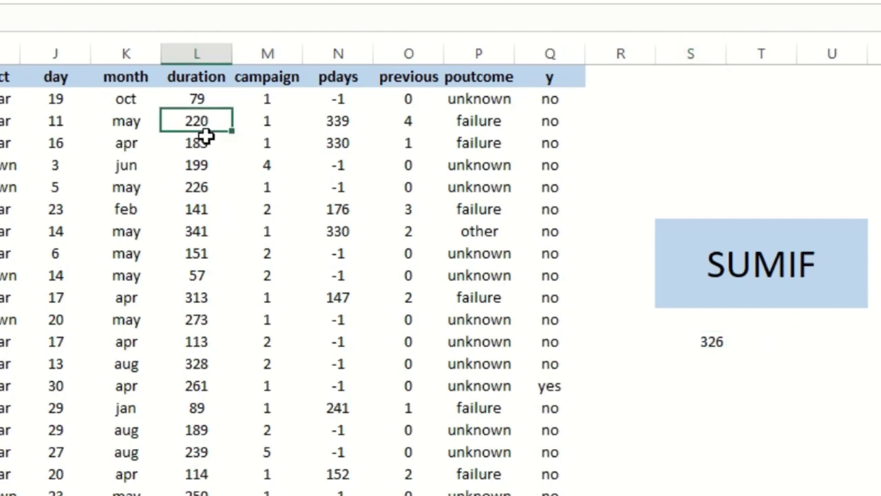
left_click(196, 187, "ctrl")
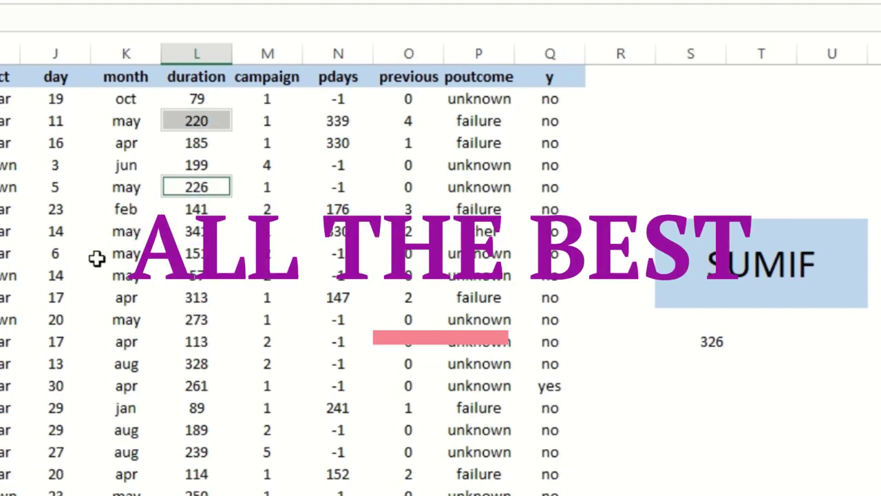
left_click(566, 145)
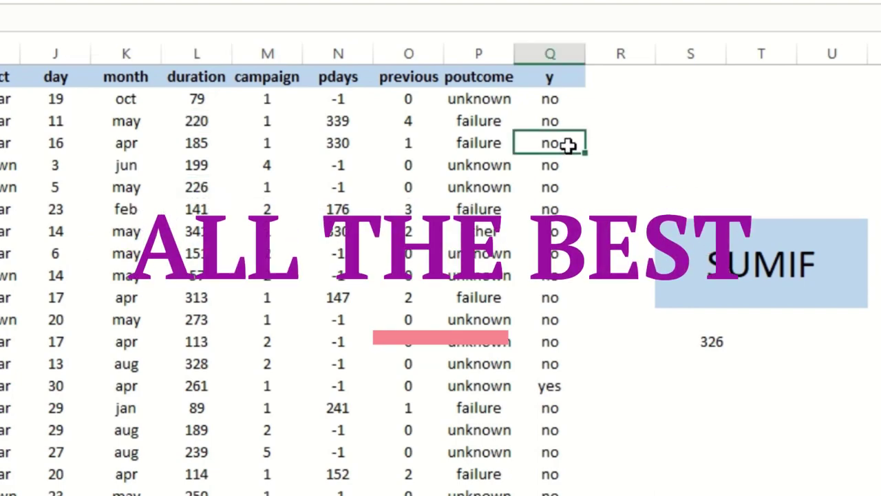
left_click(728, 342)
left_click(698, 337)
left_click(622, 424)
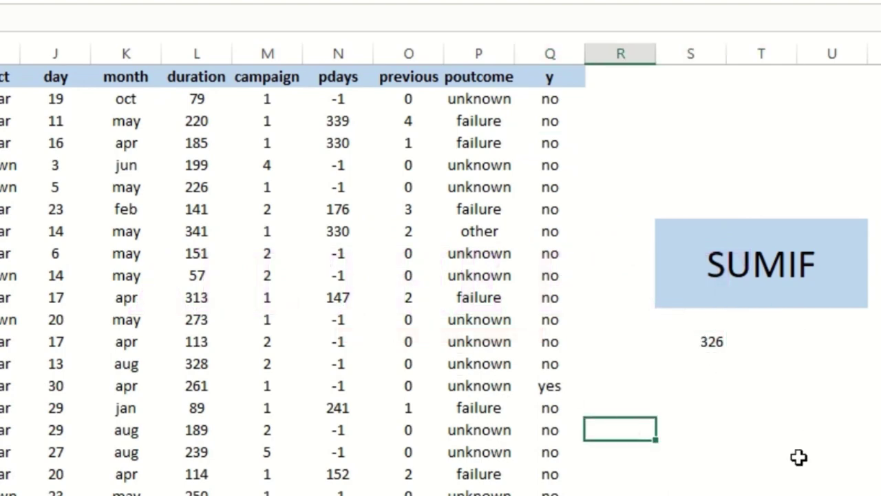